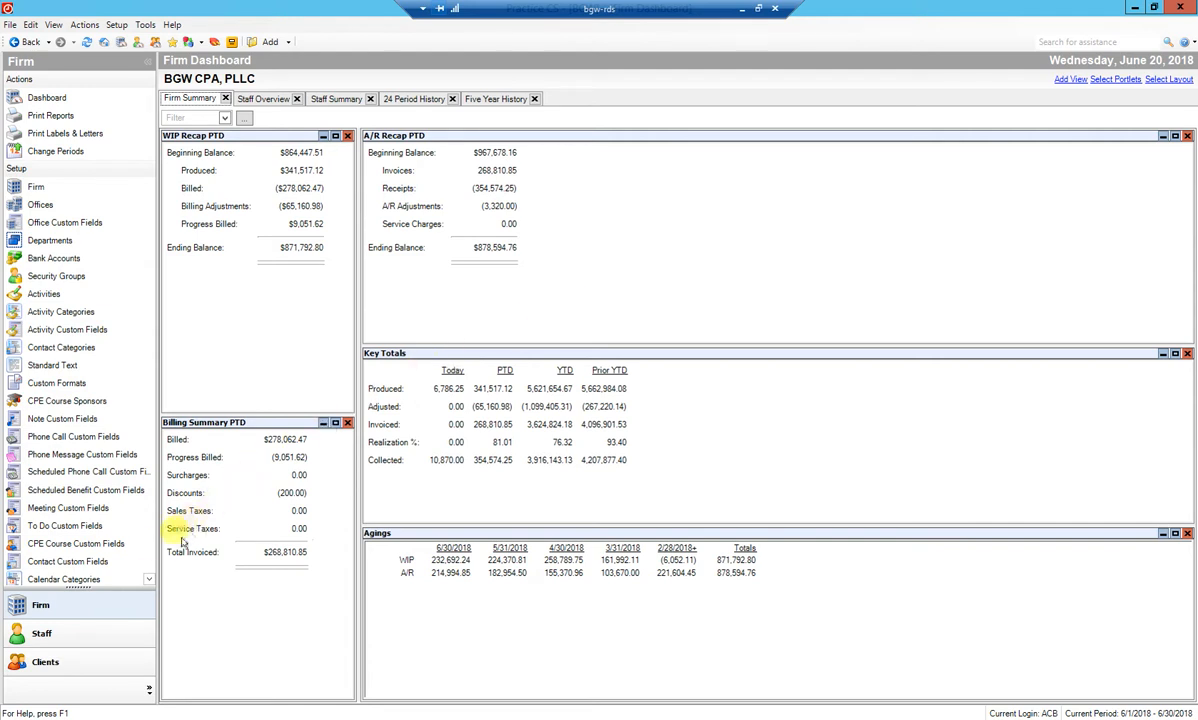
Step: Show the clients' project management list and search the open projects by the client's last name
{"action": "left_click", "coordinate": [120, 664]}
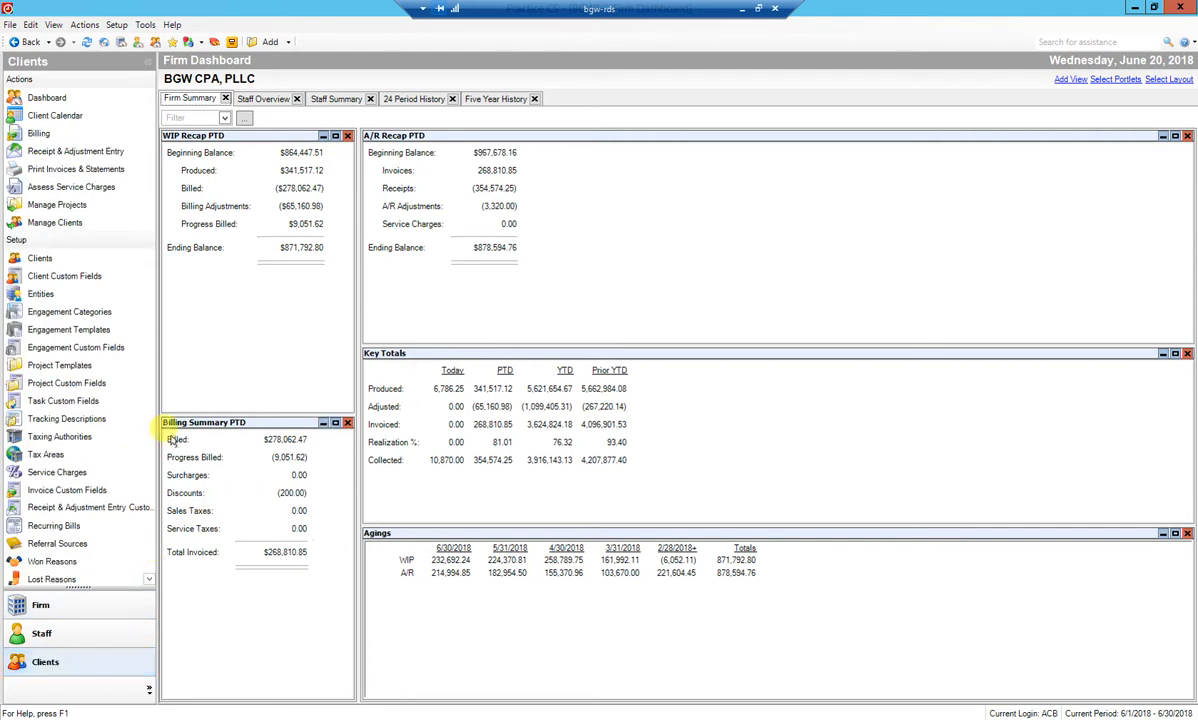
{"action": "left_click", "coordinate": [72, 205]}
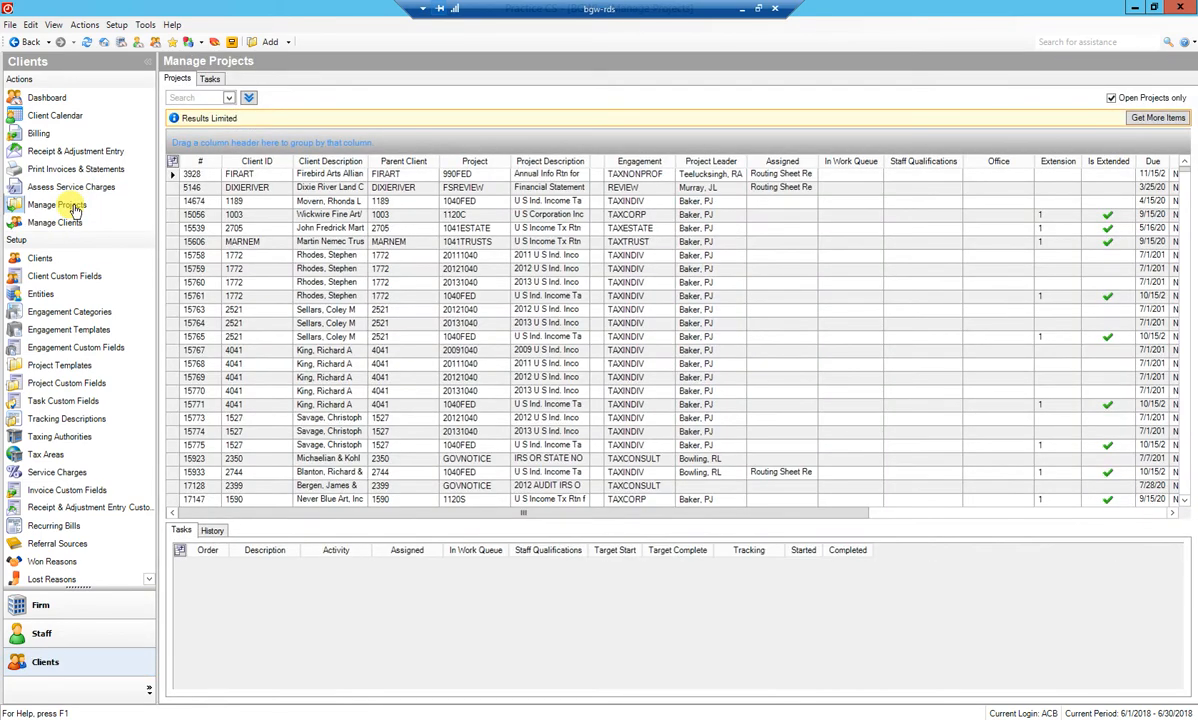
{"action": "left_click", "coordinate": [184, 97]}
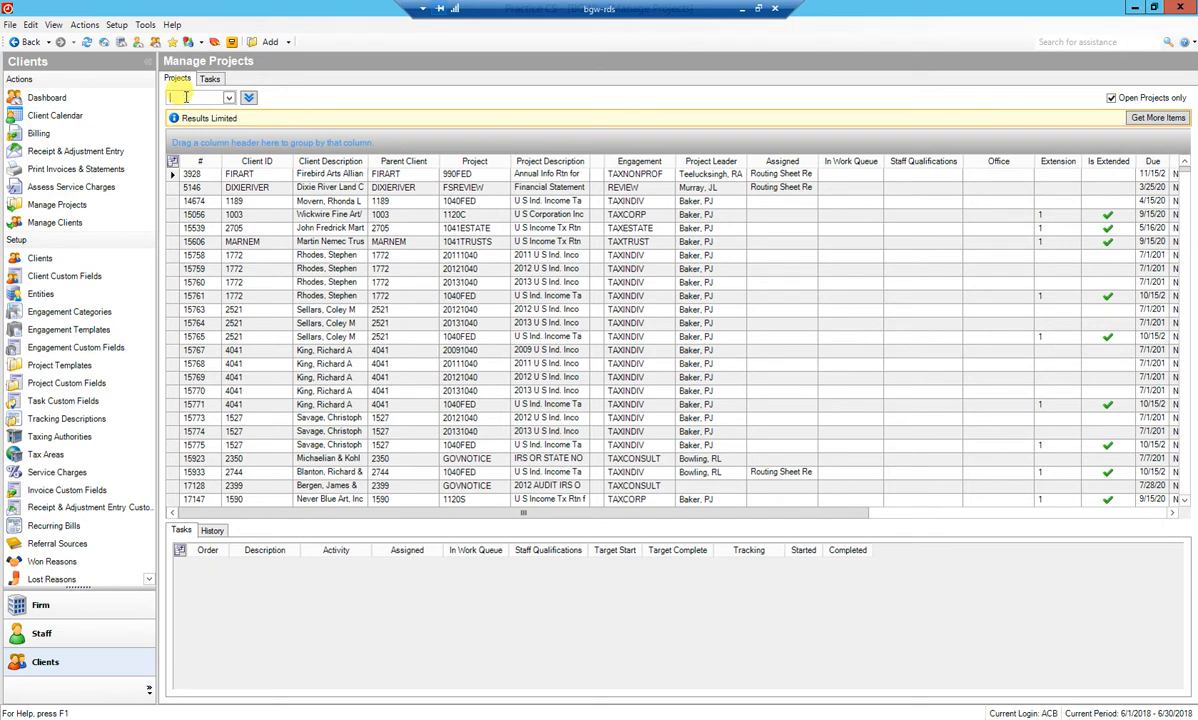
{"action": "type", "text": "bilderback"}
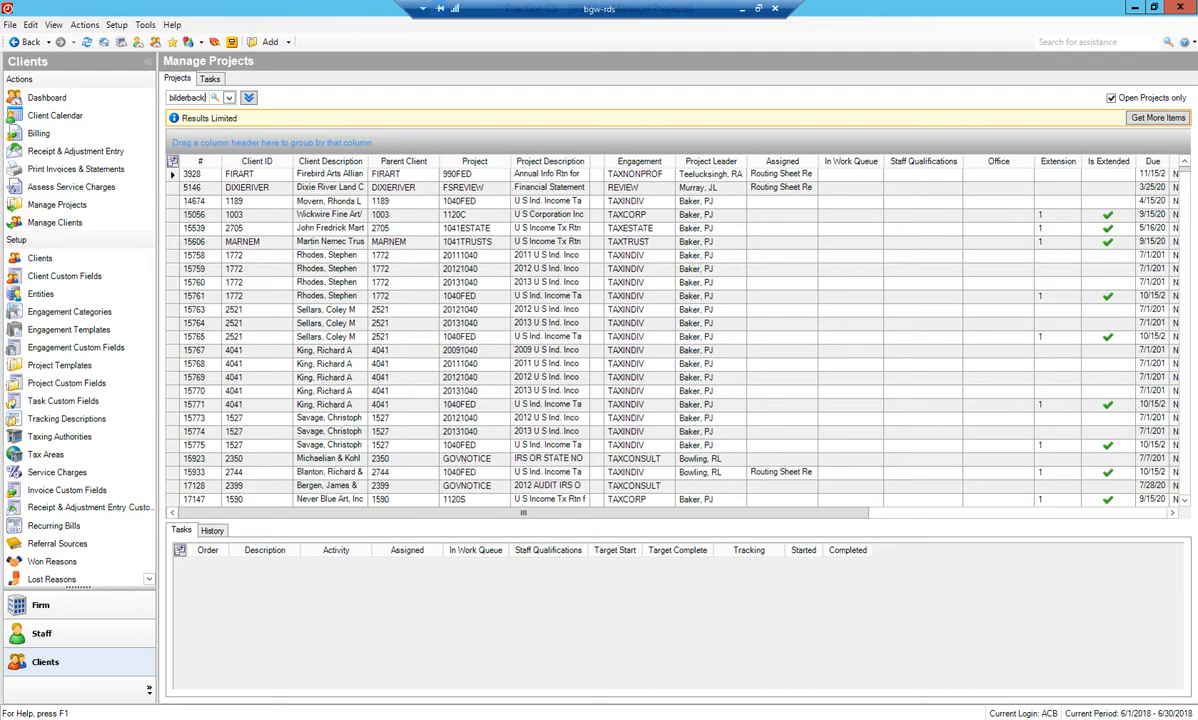
{"action": "left_click", "coordinate": [215, 98]}
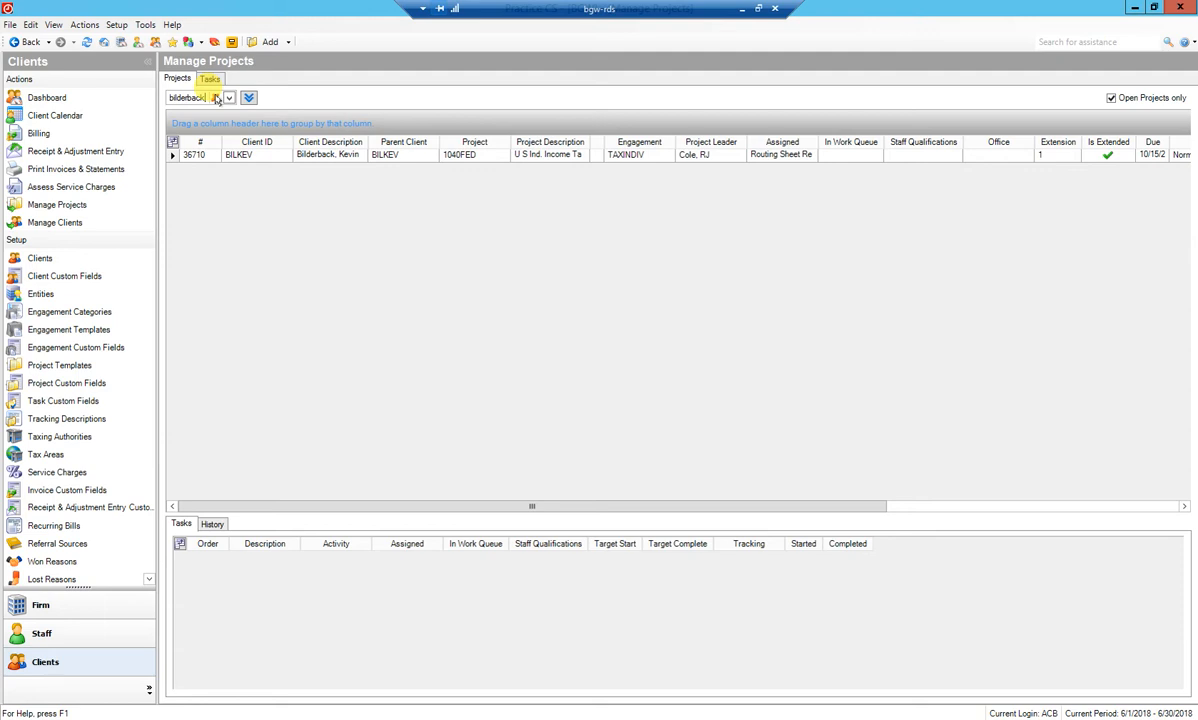
Step: Open the found client's 1040FED project for editing and view the staff assignments in its custom fields
{"action": "left_click", "coordinate": [408, 157]}
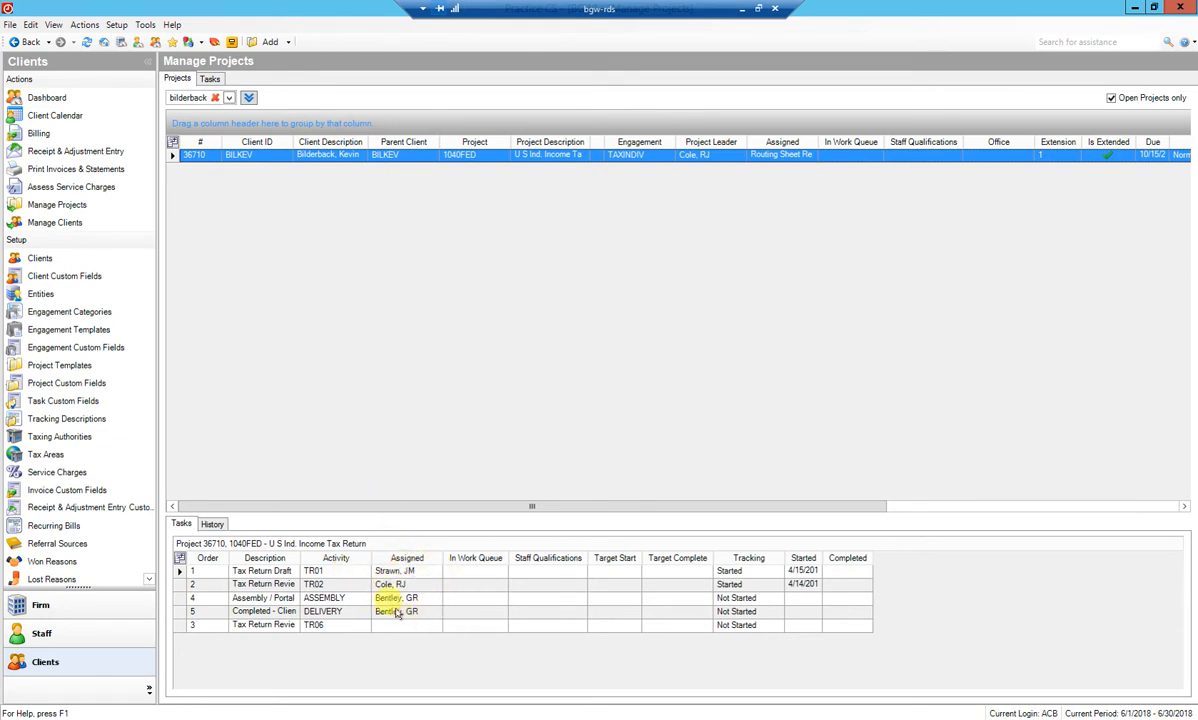
{"action": "right_click", "coordinate": [411, 157]}
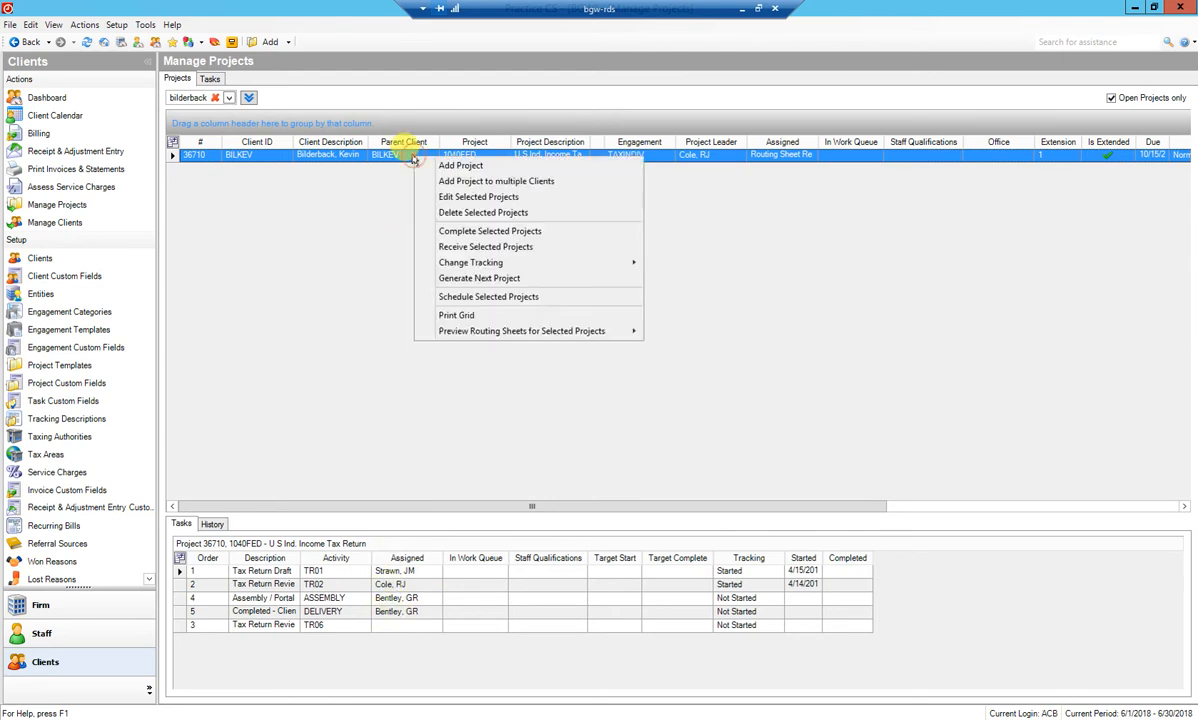
{"action": "left_click", "coordinate": [472, 197]}
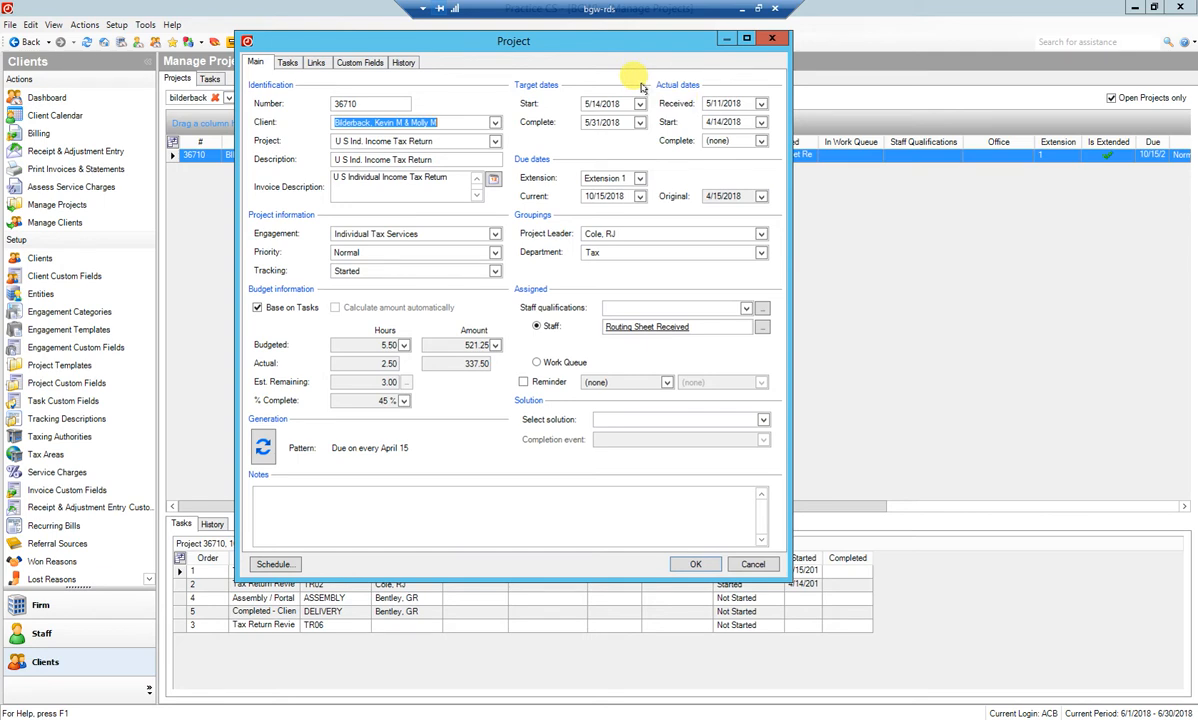
{"action": "left_click", "coordinate": [352, 62]}
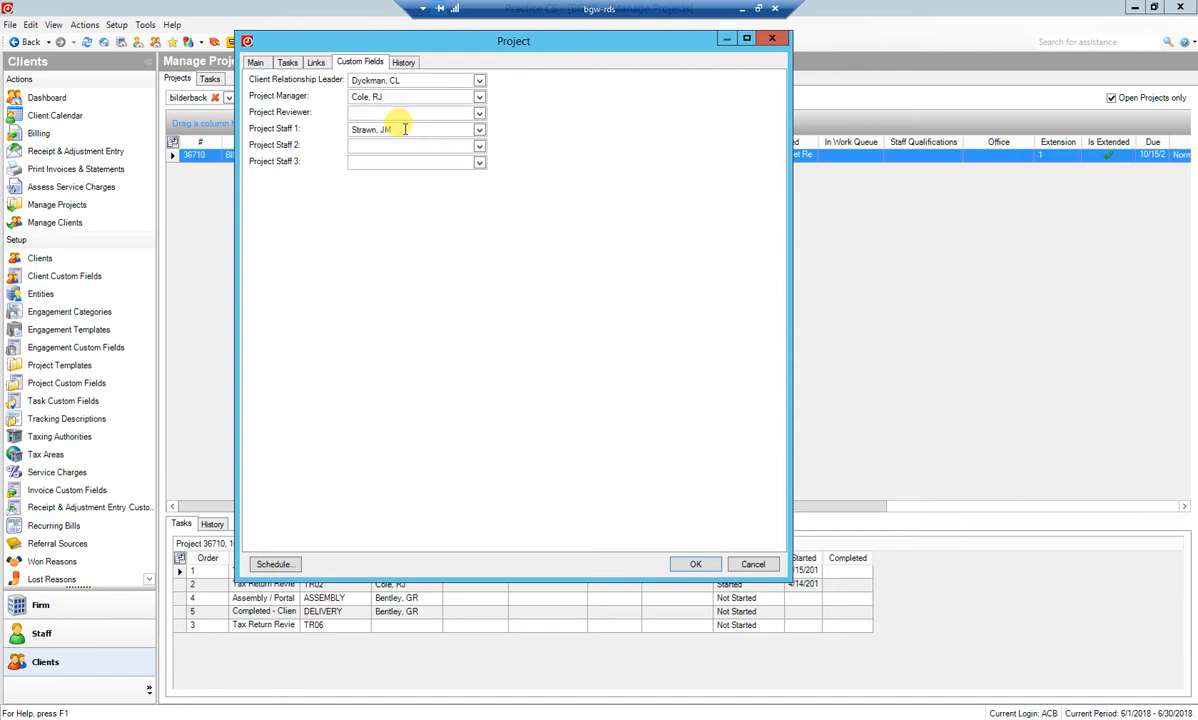
Step: Show the project's tasks sorted by order, with the project window widened to reveal the assigned staff
{"action": "left_click", "coordinate": [287, 63]}
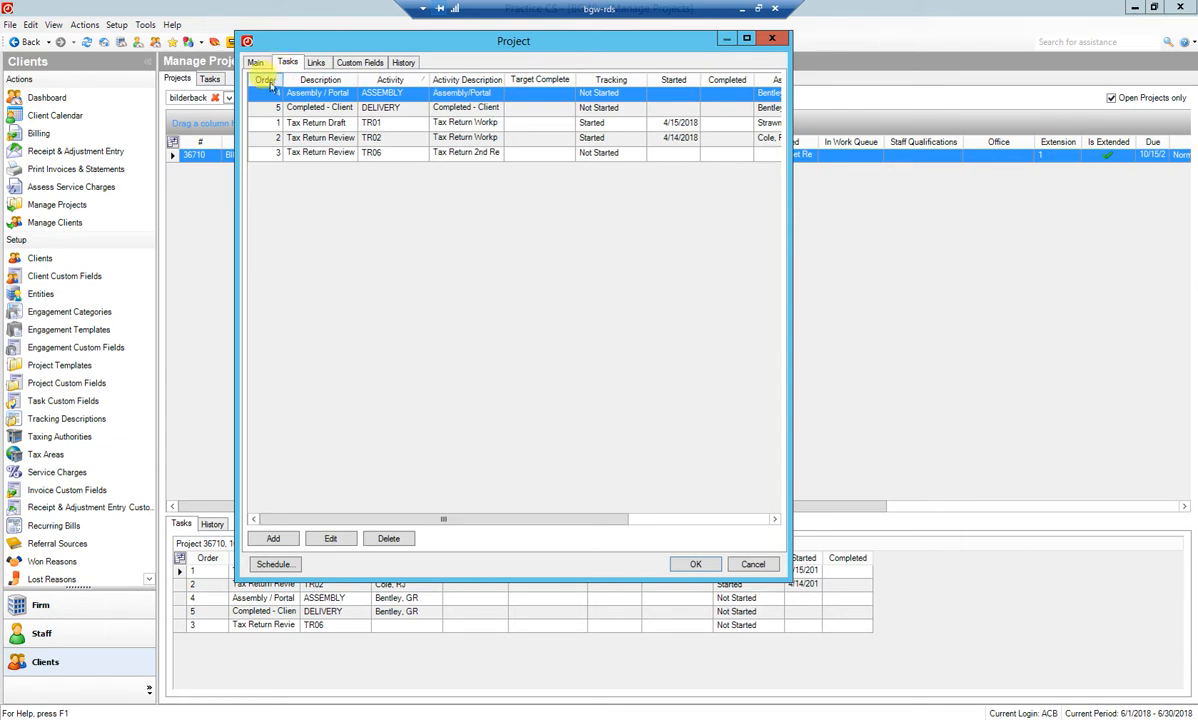
{"action": "left_click", "coordinate": [264, 80]}
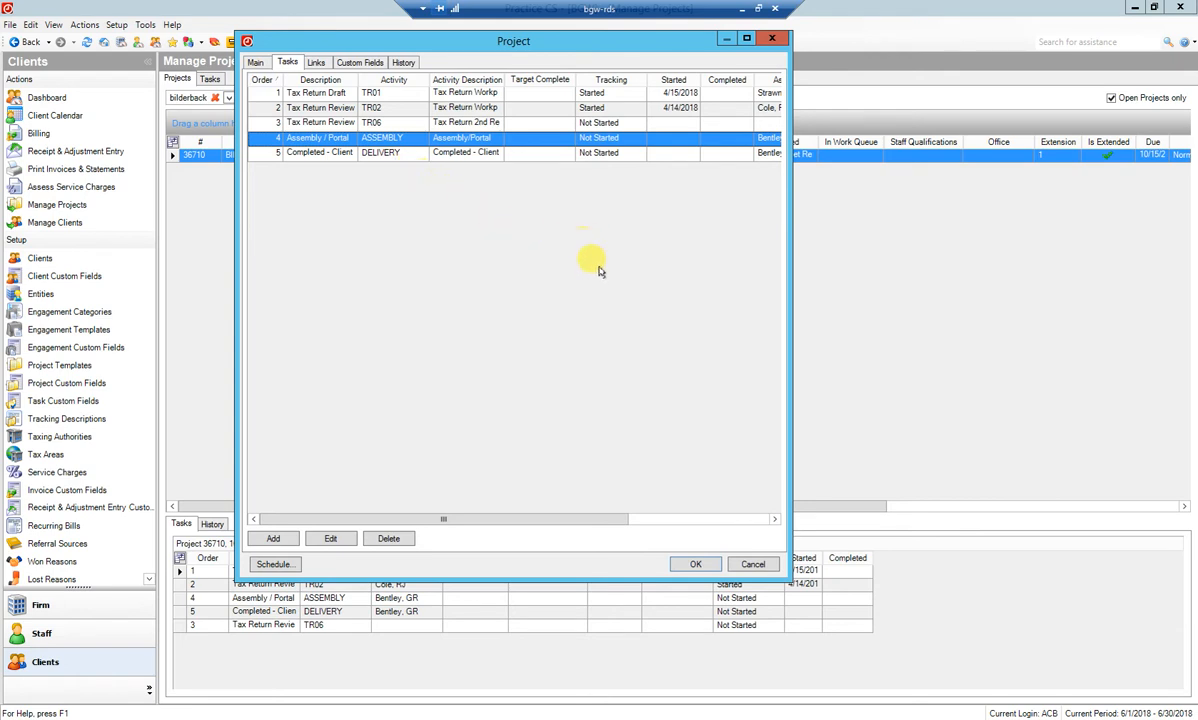
{"action": "left_click_drag", "start_coordinate": [787, 575], "coordinate": [927, 600]}
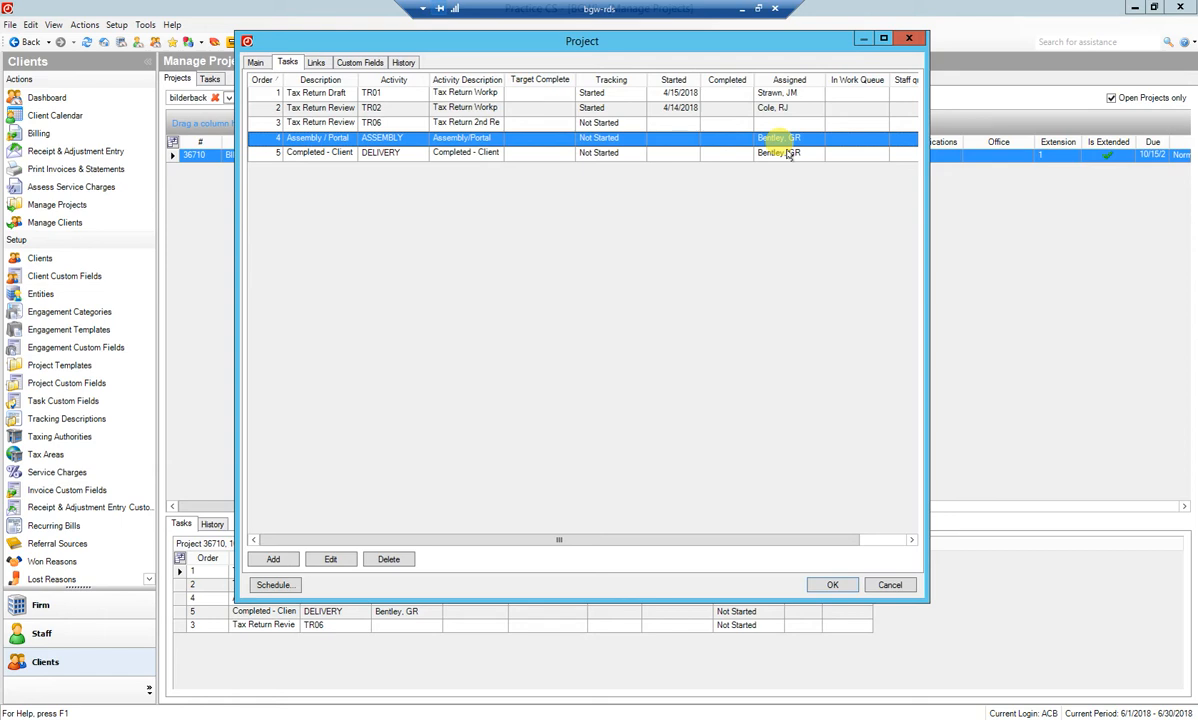
Step: Open the Tax Return Draft task for editing, examine its available tracking statuses, and accept the task
{"action": "left_click", "coordinate": [480, 94]}
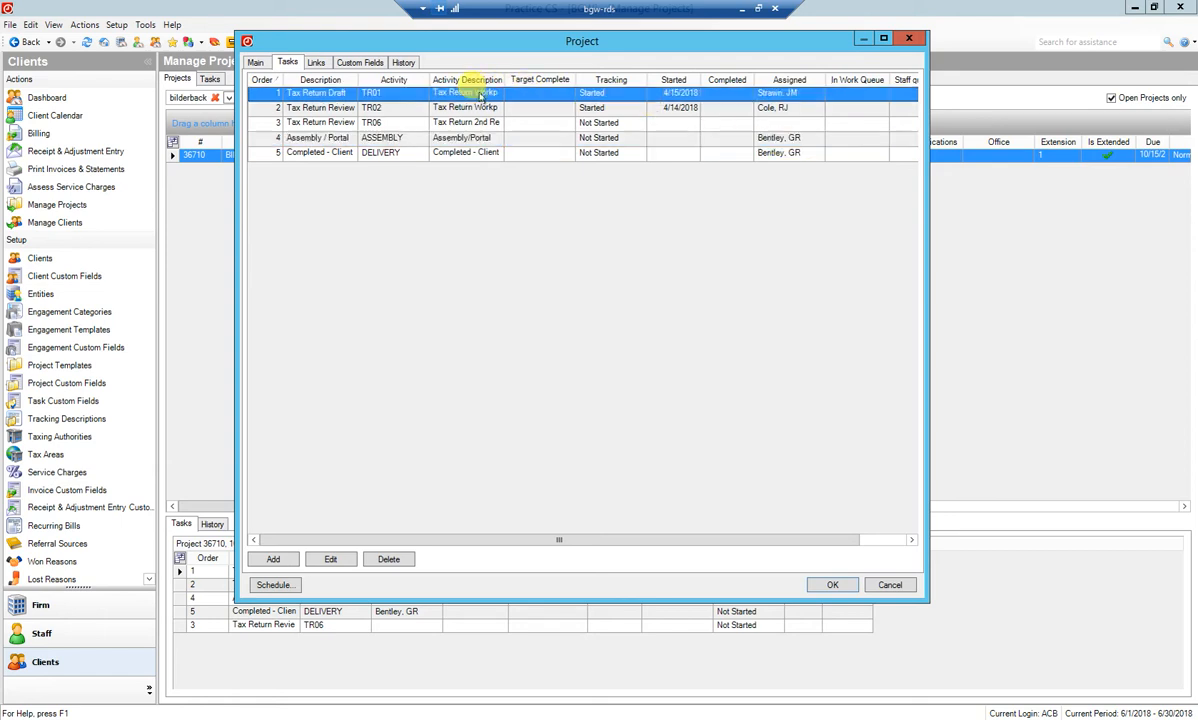
{"action": "right_click", "coordinate": [480, 94]}
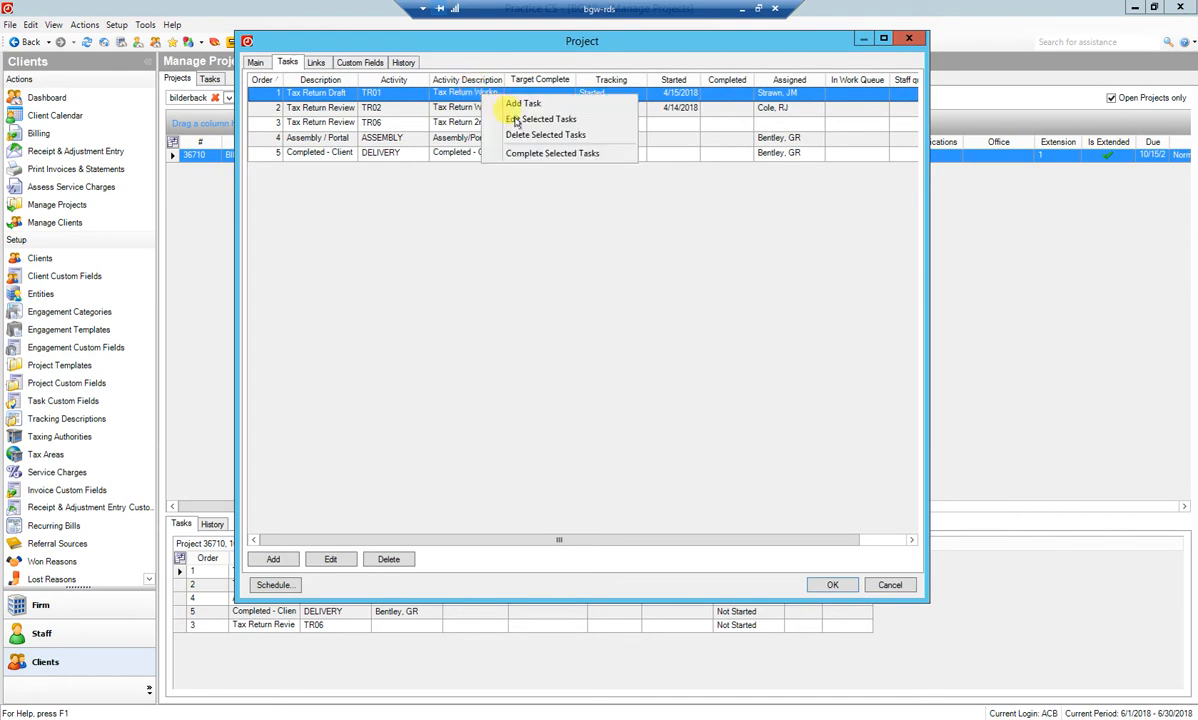
{"action": "left_click", "coordinate": [518, 117]}
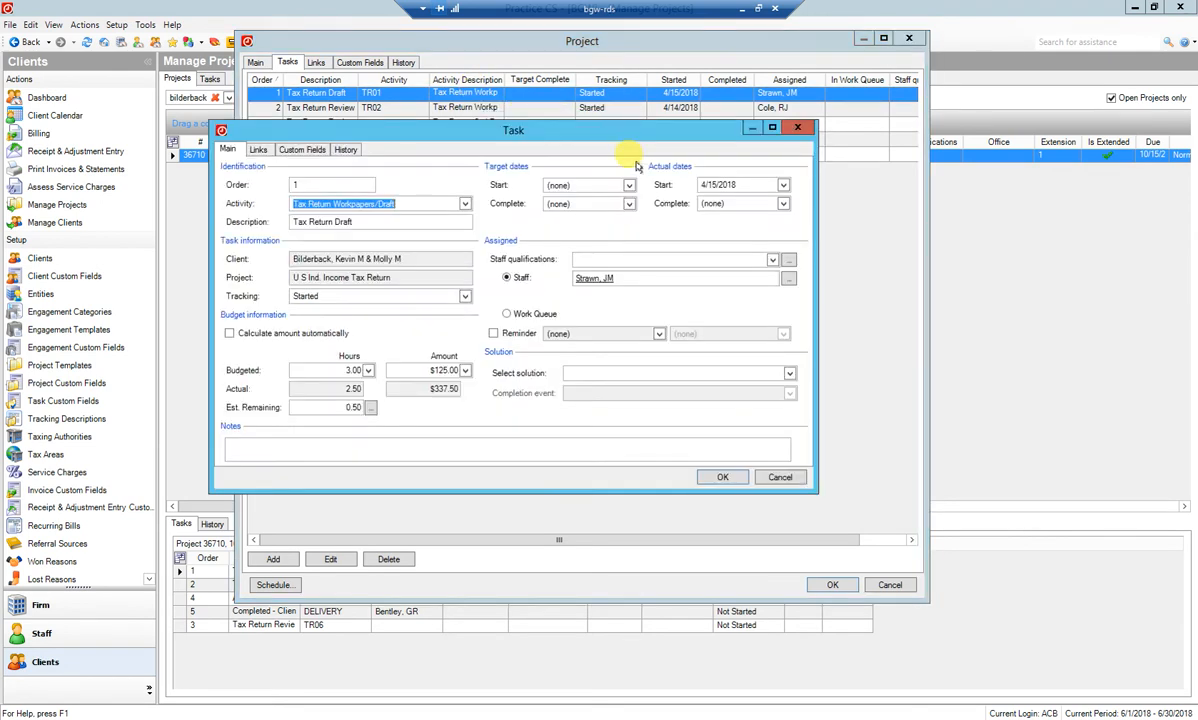
{"action": "left_click", "coordinate": [465, 298]}
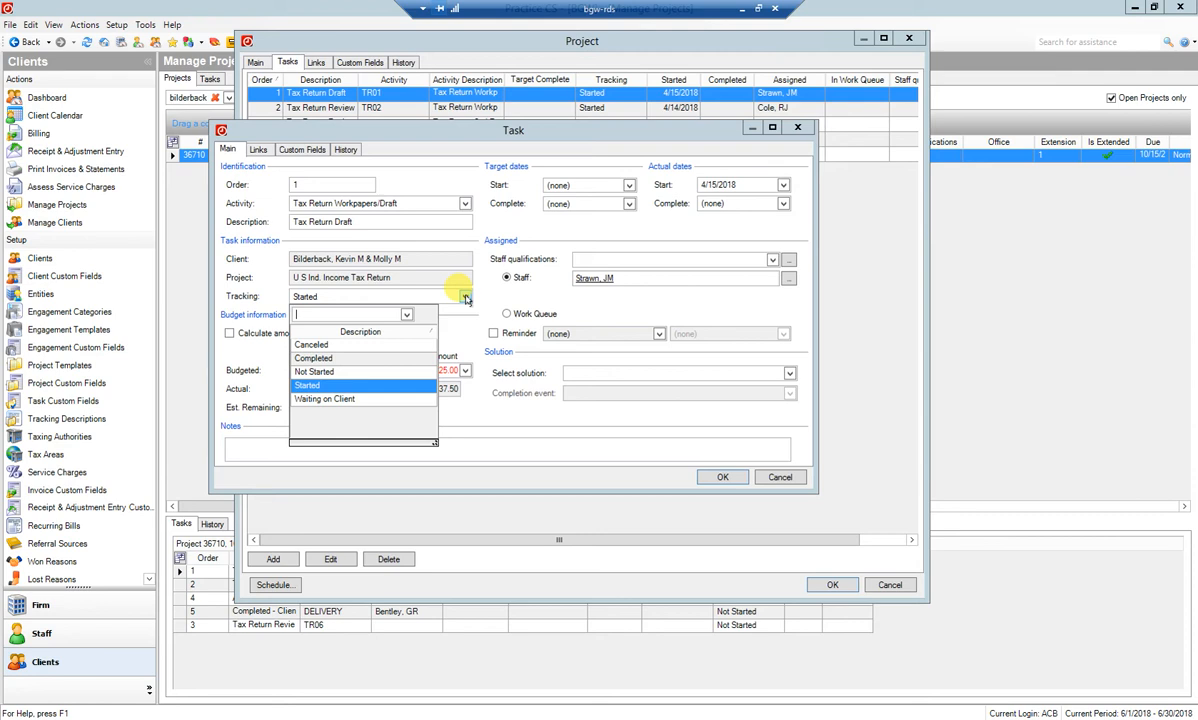
{"action": "left_click", "coordinate": [465, 298]}
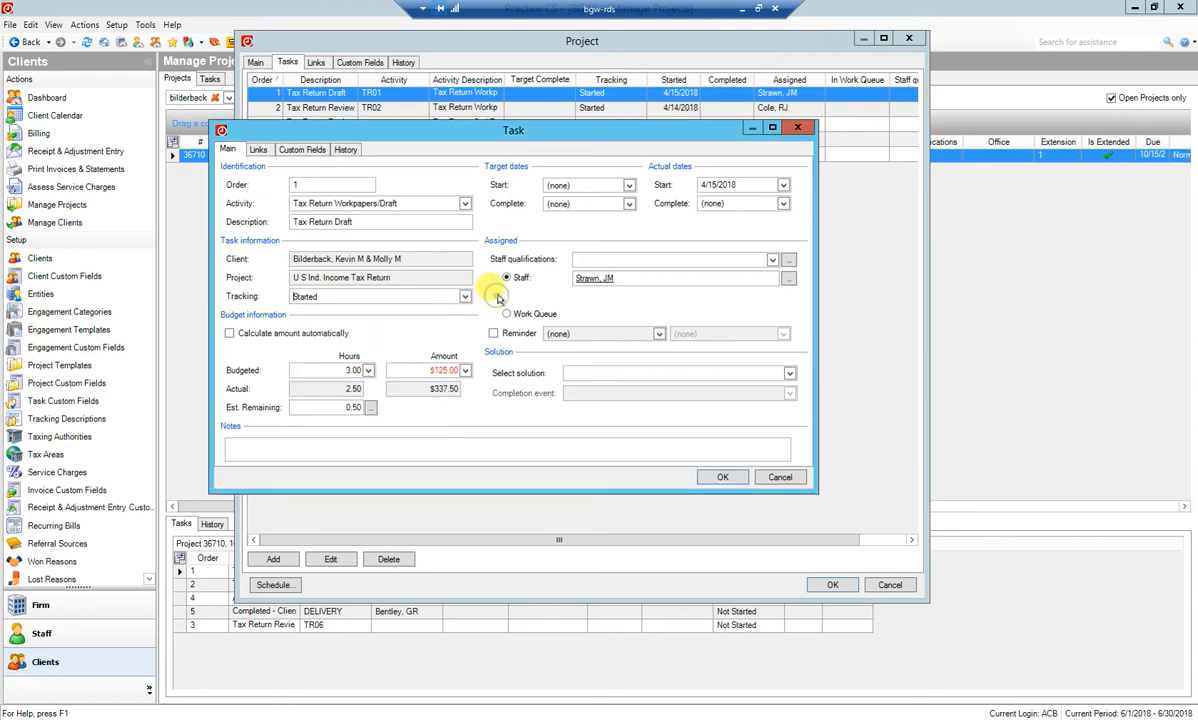
{"action": "left_click", "coordinate": [727, 477]}
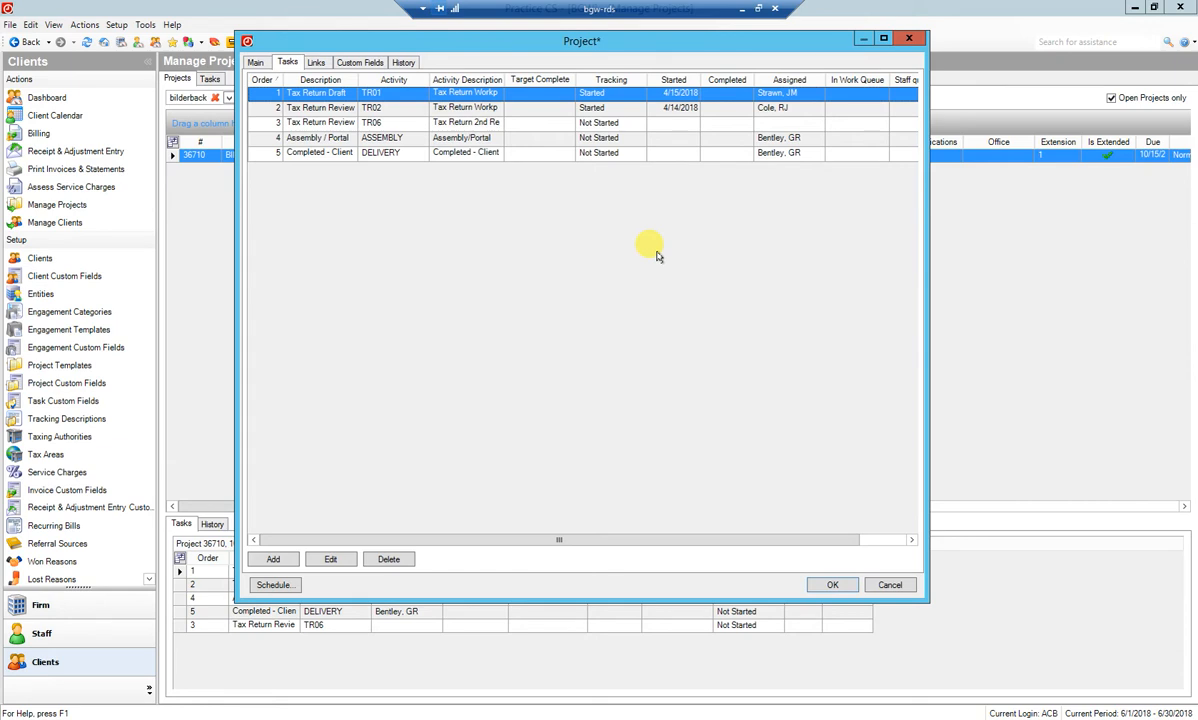
Step: Set the project's overall tracking status to Waiting on Client
{"action": "left_click", "coordinate": [255, 62]}
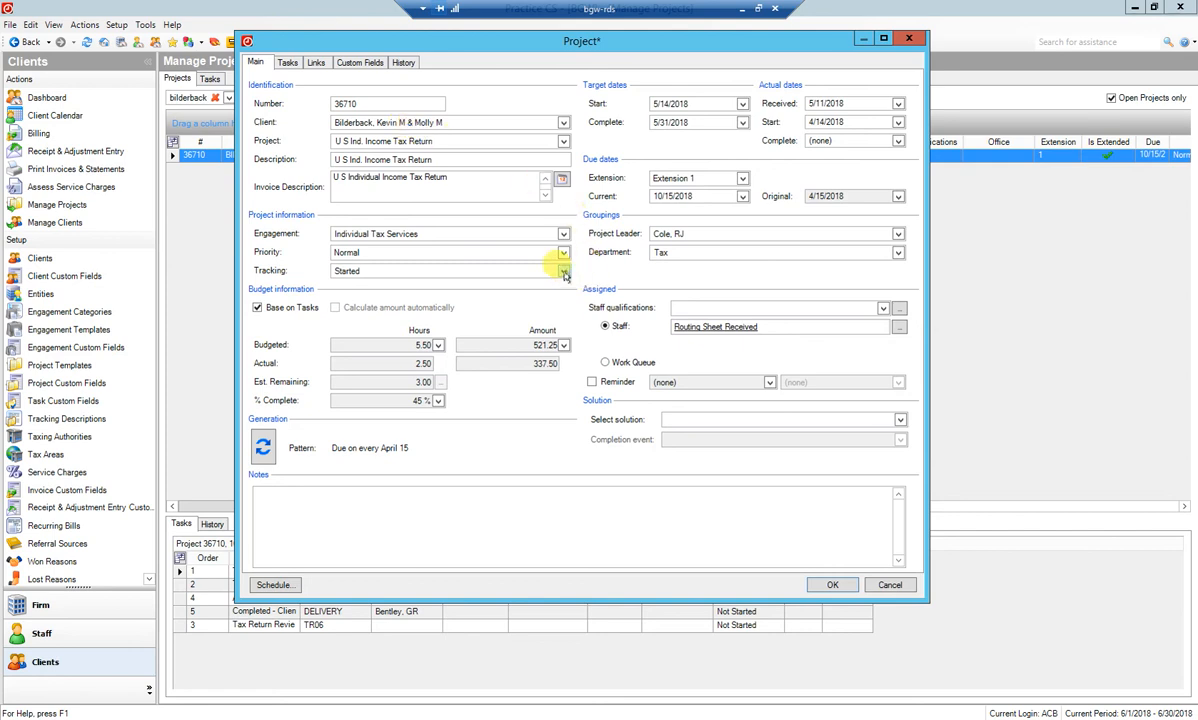
{"action": "left_click", "coordinate": [564, 273]}
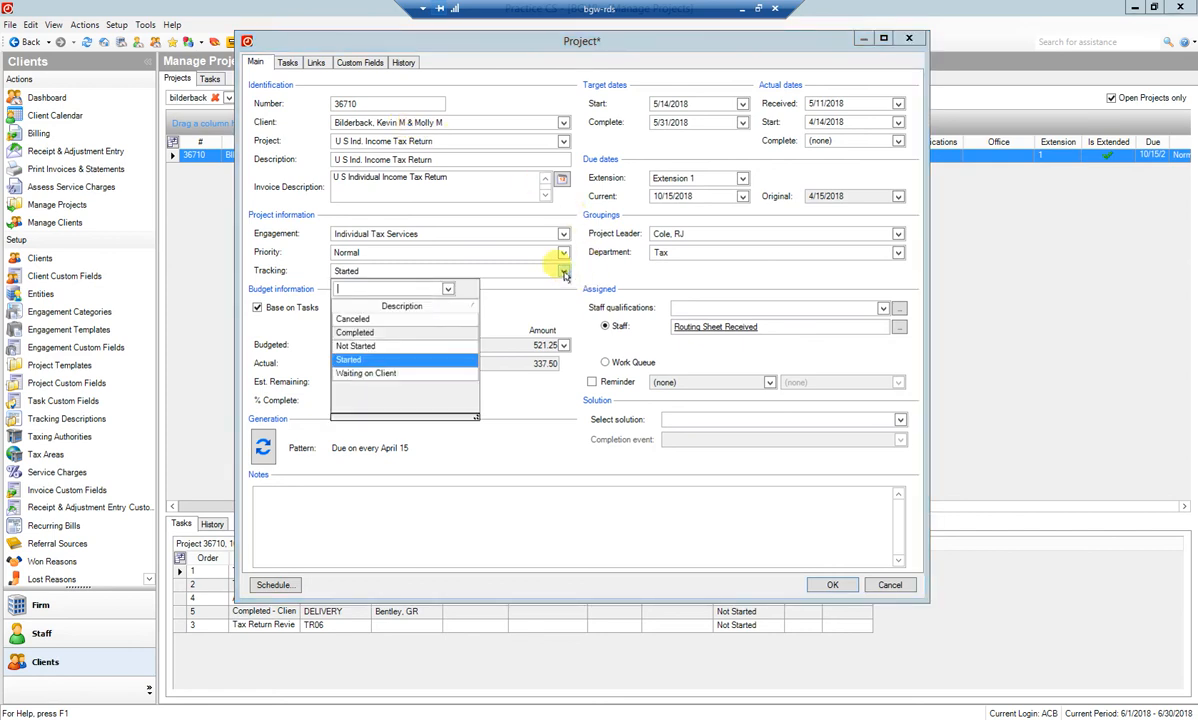
{"action": "left_click", "coordinate": [405, 372]}
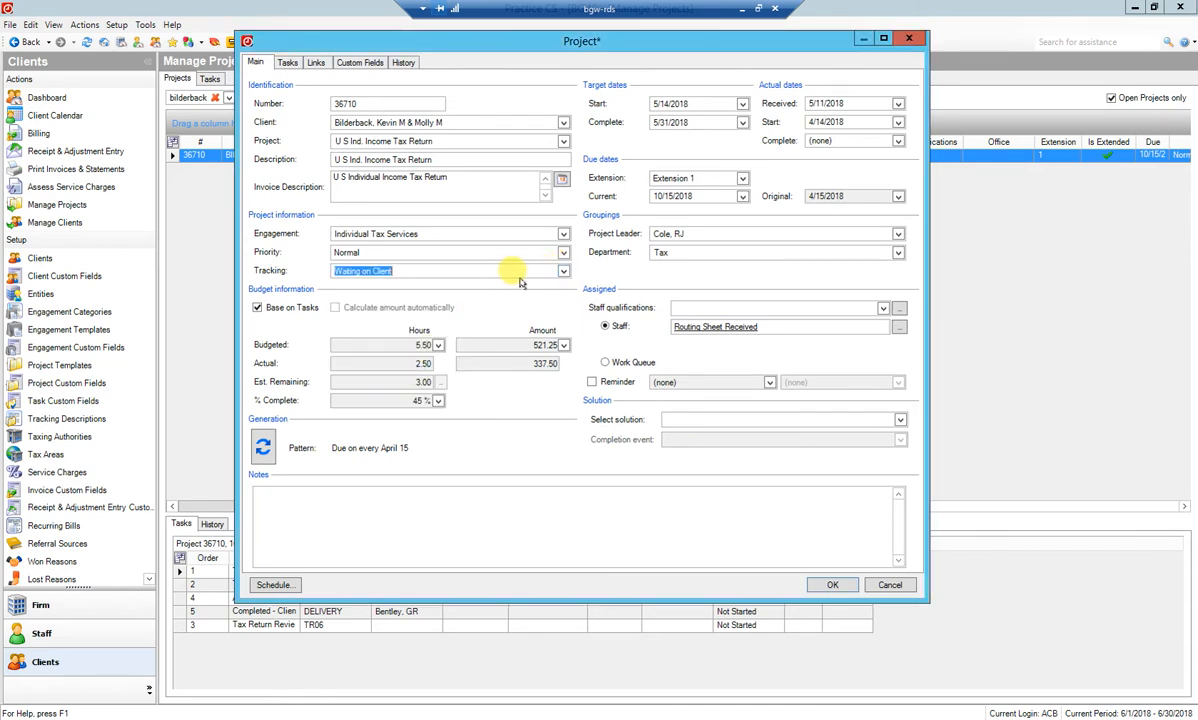
Step: Return the project's tracking status to Started and save the project
{"action": "left_click", "coordinate": [562, 271]}
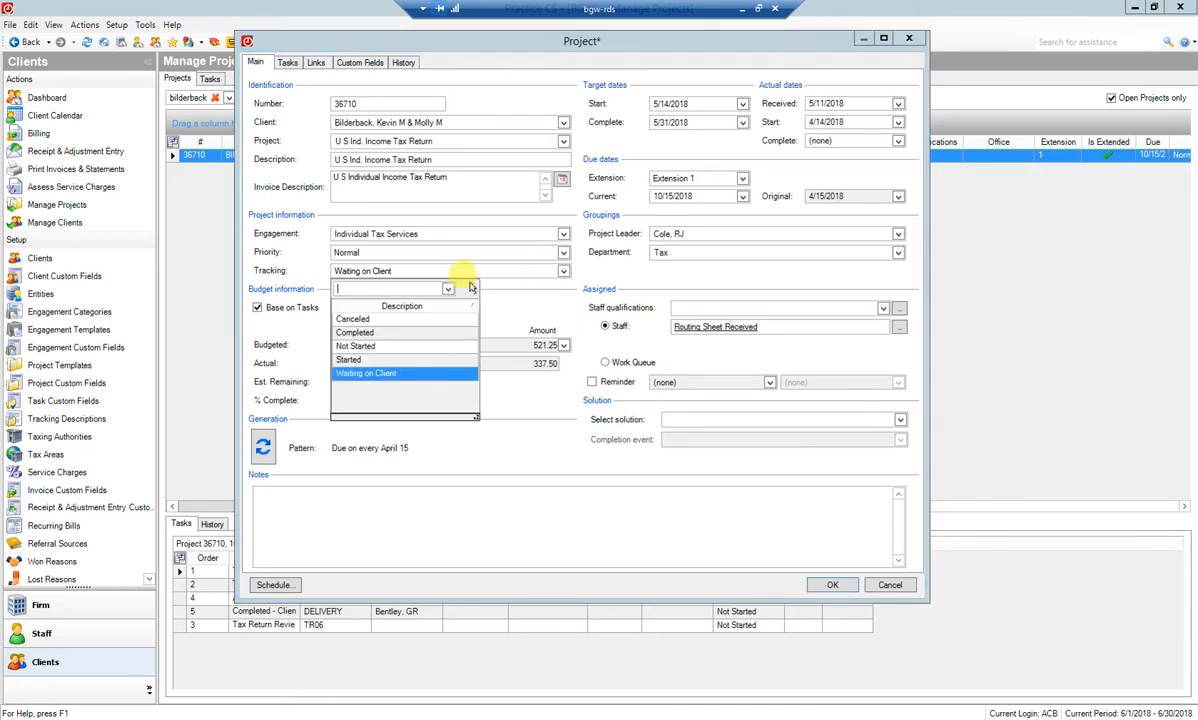
{"action": "left_click", "coordinate": [362, 359]}
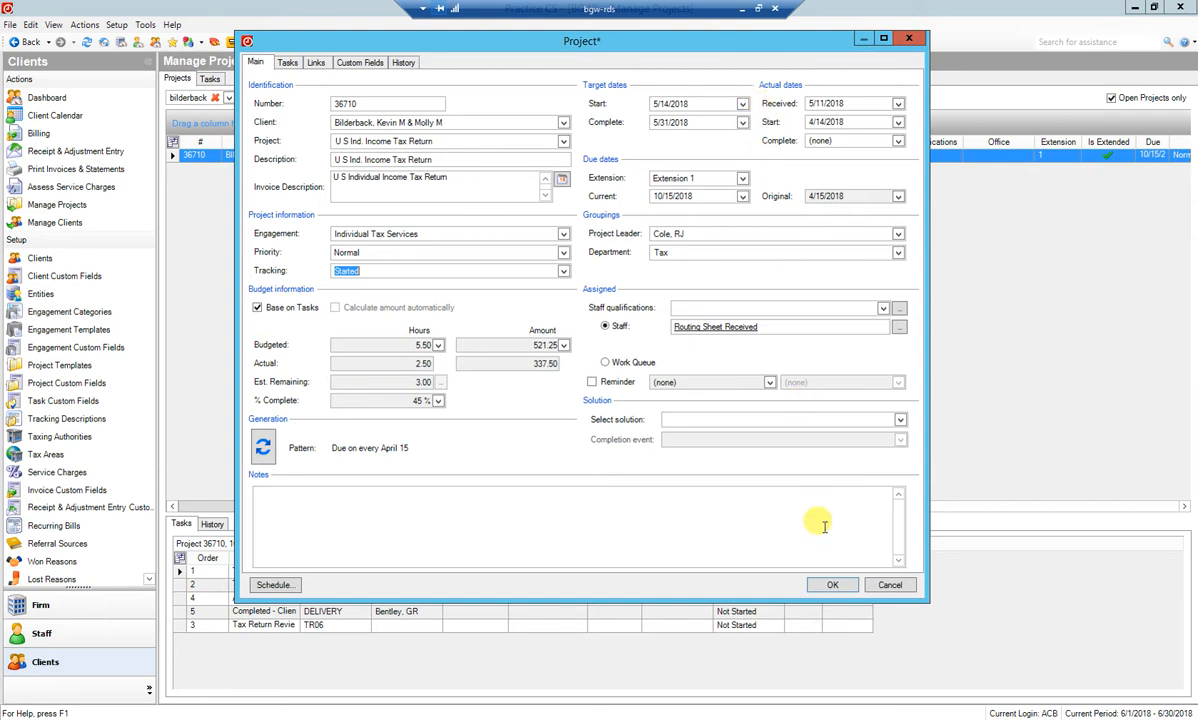
{"action": "left_click", "coordinate": [832, 585]}
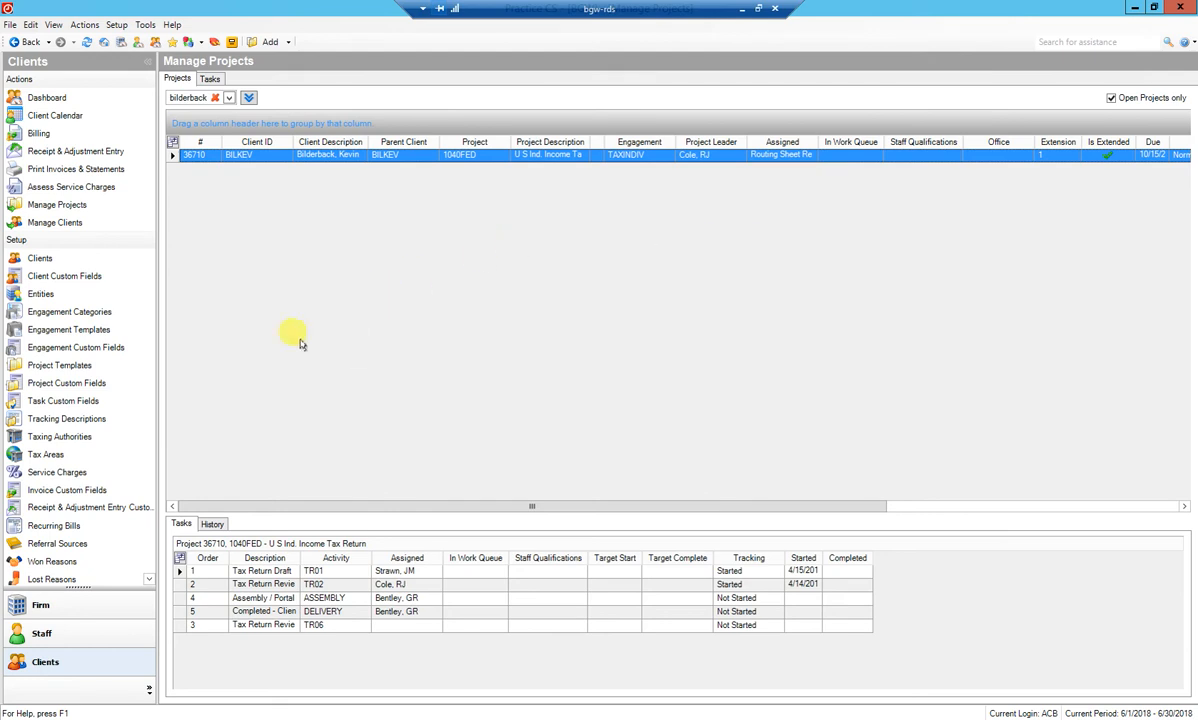
Step: Add the first Project Tracking report from the firm's Project Management reports to the selected reports
{"action": "left_click", "coordinate": [115, 607]}
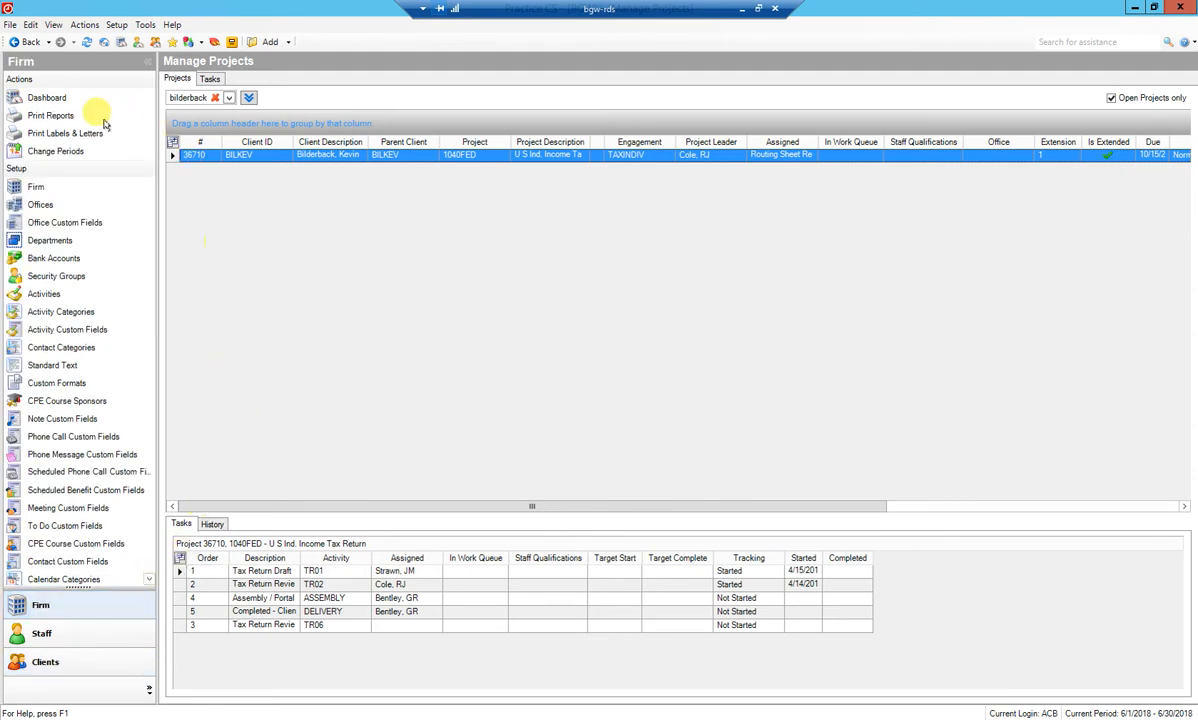
{"action": "left_click", "coordinate": [50, 117]}
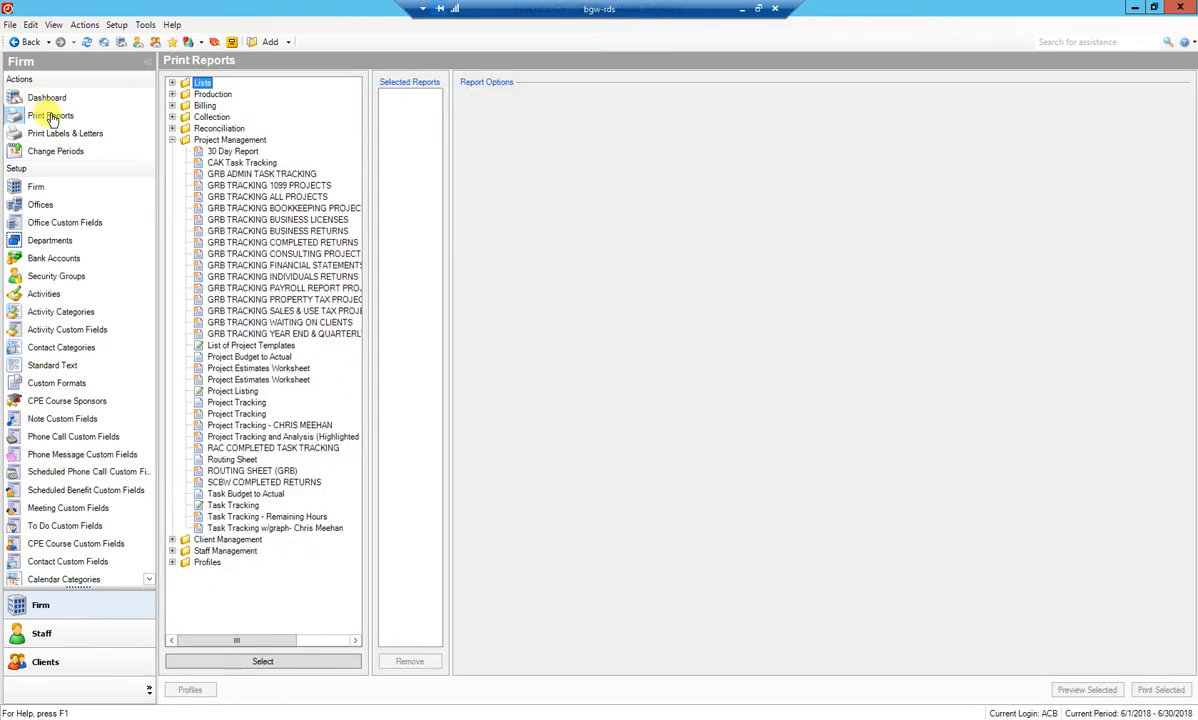
{"action": "left_click", "coordinate": [238, 402]}
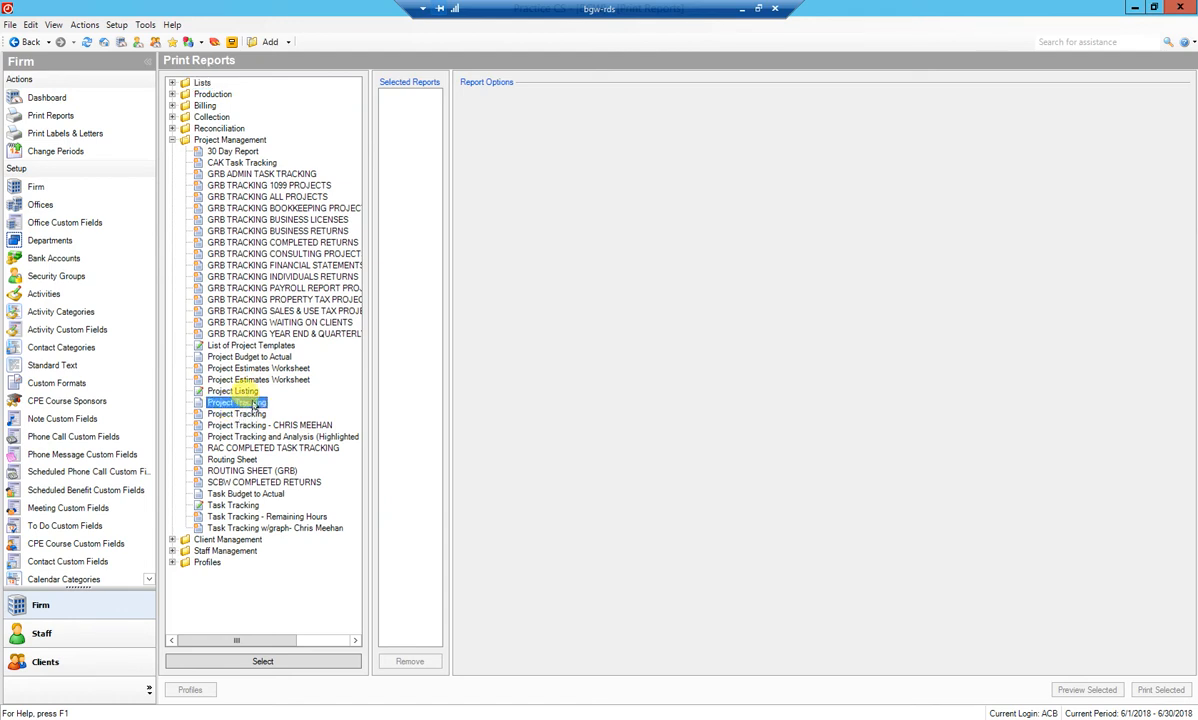
{"action": "left_click", "coordinate": [312, 660]}
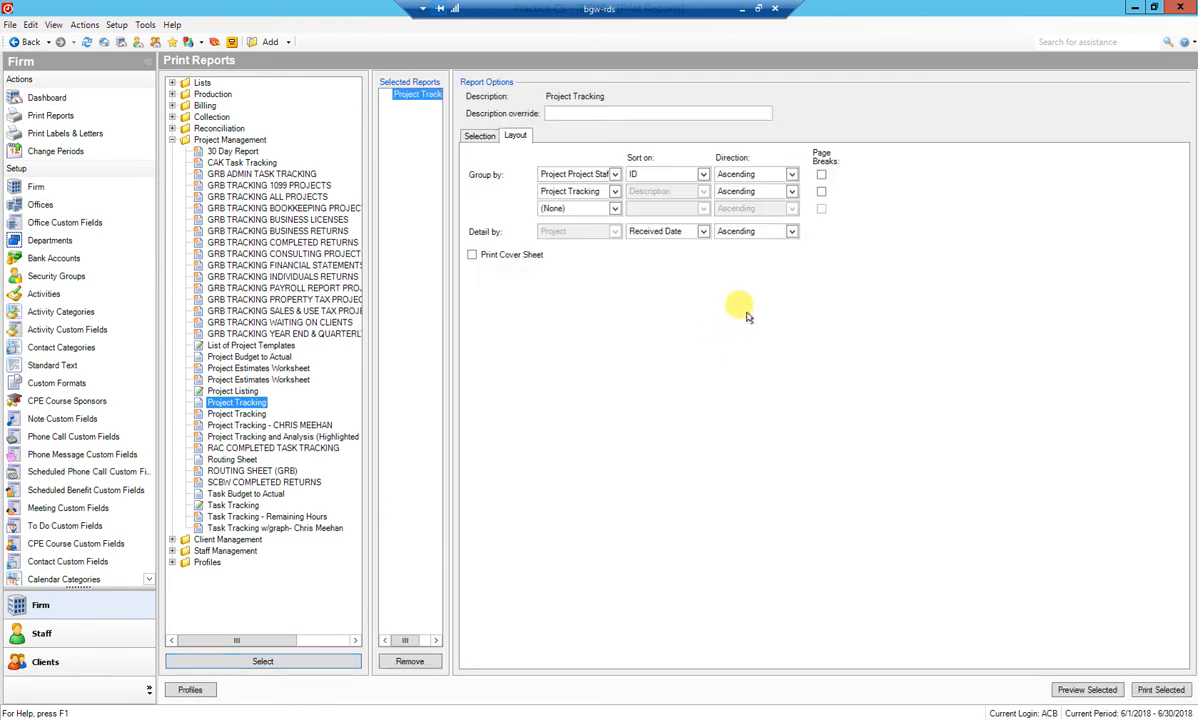
Step: Examine the Project Tracking report's selection criteria and the date types its detail line can be based on
{"action": "left_click", "coordinate": [480, 136]}
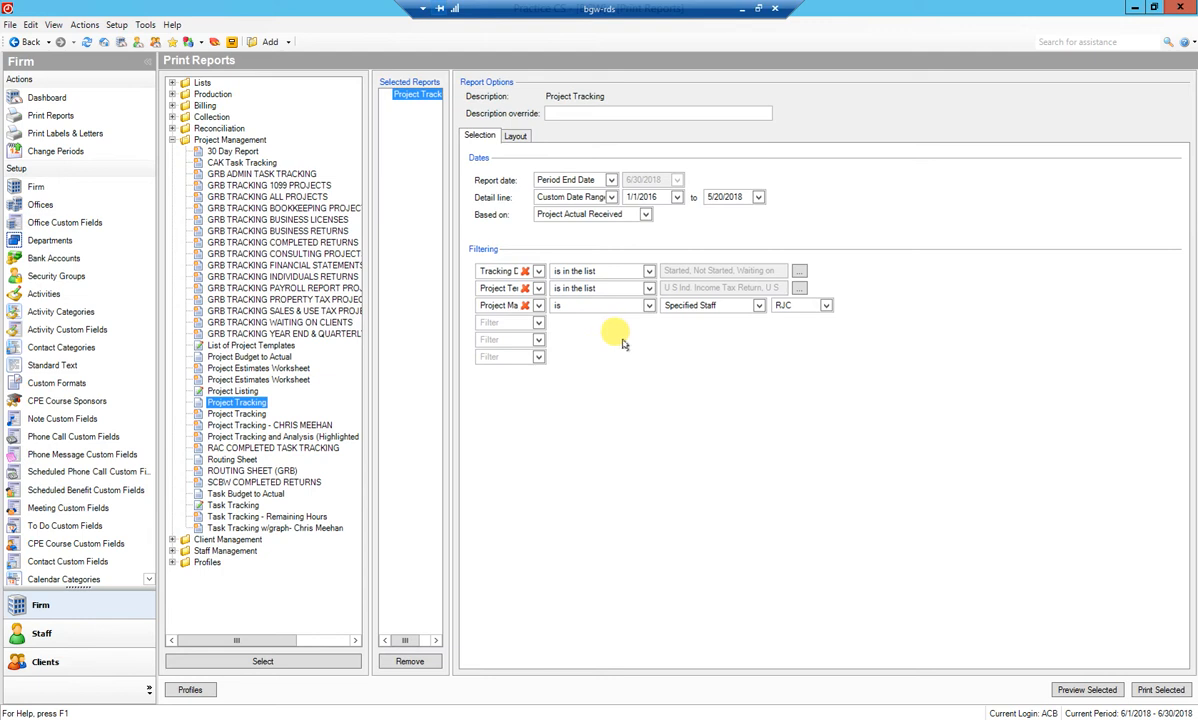
{"action": "left_click", "coordinate": [645, 214]}
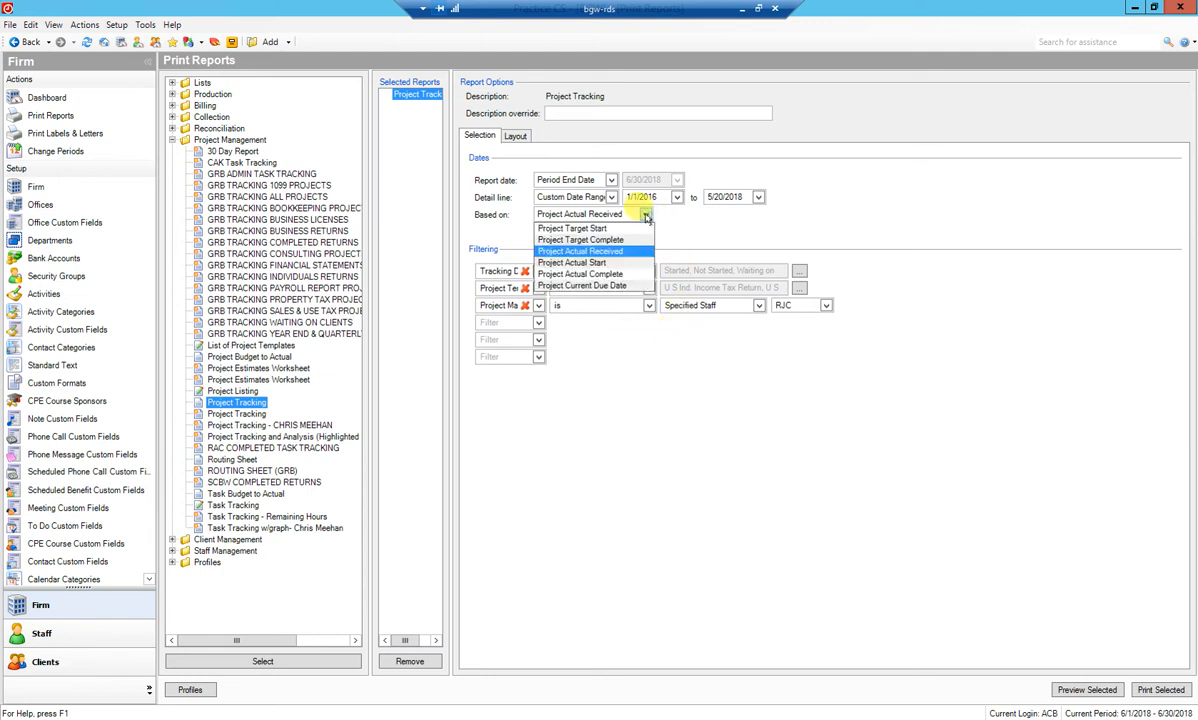
{"action": "left_click", "coordinate": [646, 216]}
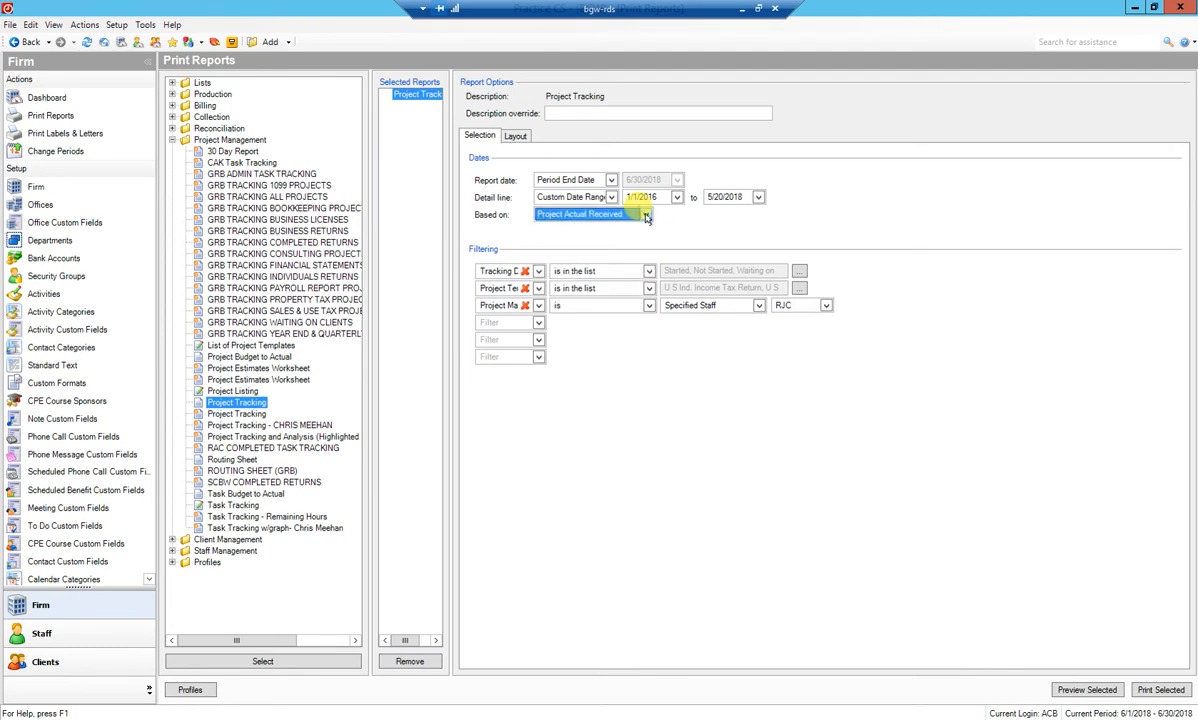
{"action": "left_click", "coordinate": [646, 216]}
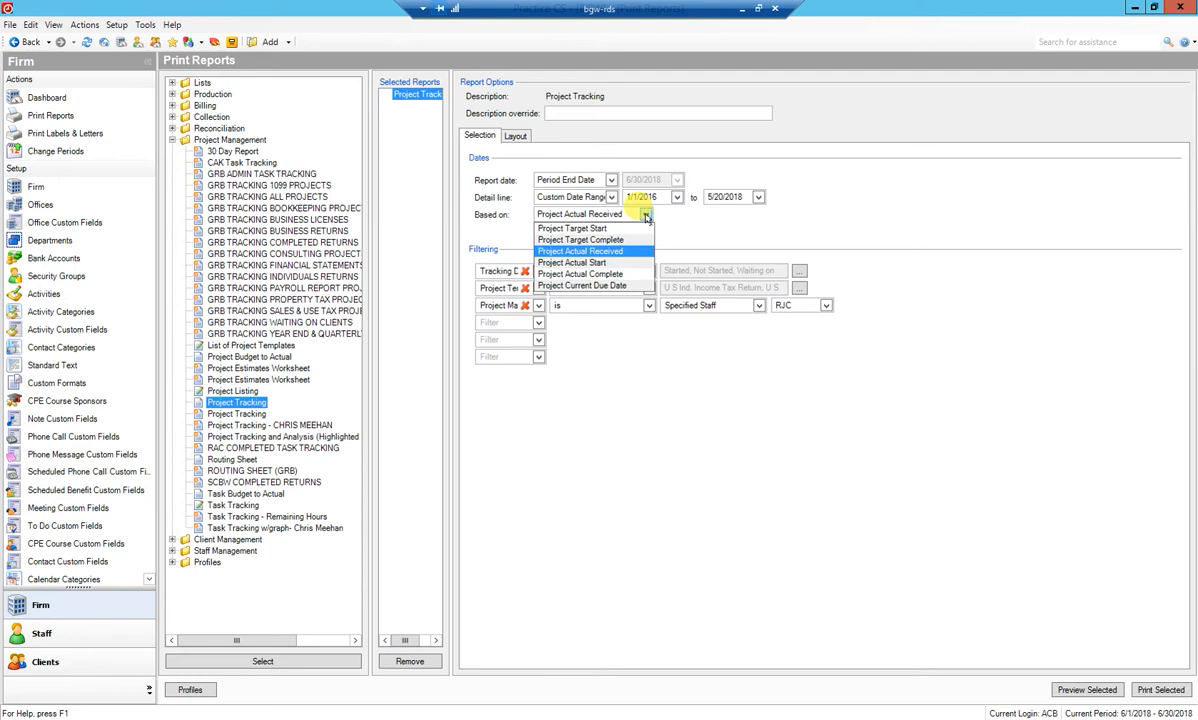
{"action": "left_click", "coordinate": [646, 216]}
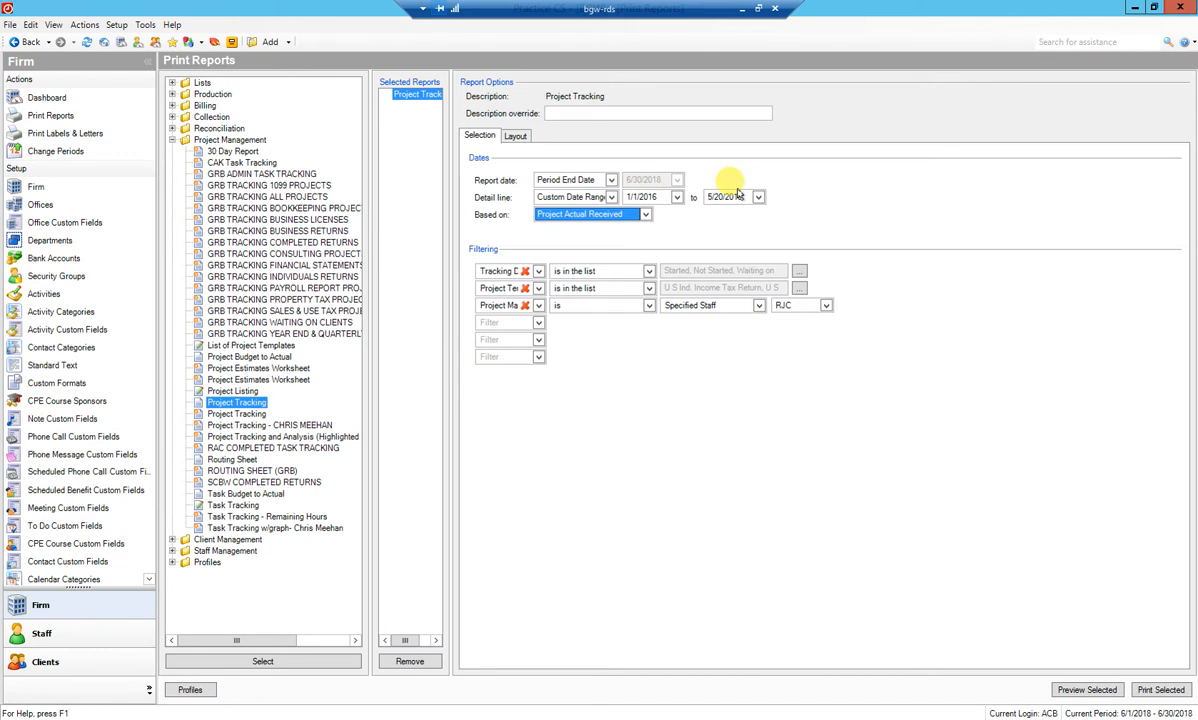
Step: Choose Tracking Description as the field of the report's first filter
{"action": "left_click", "coordinate": [538, 271]}
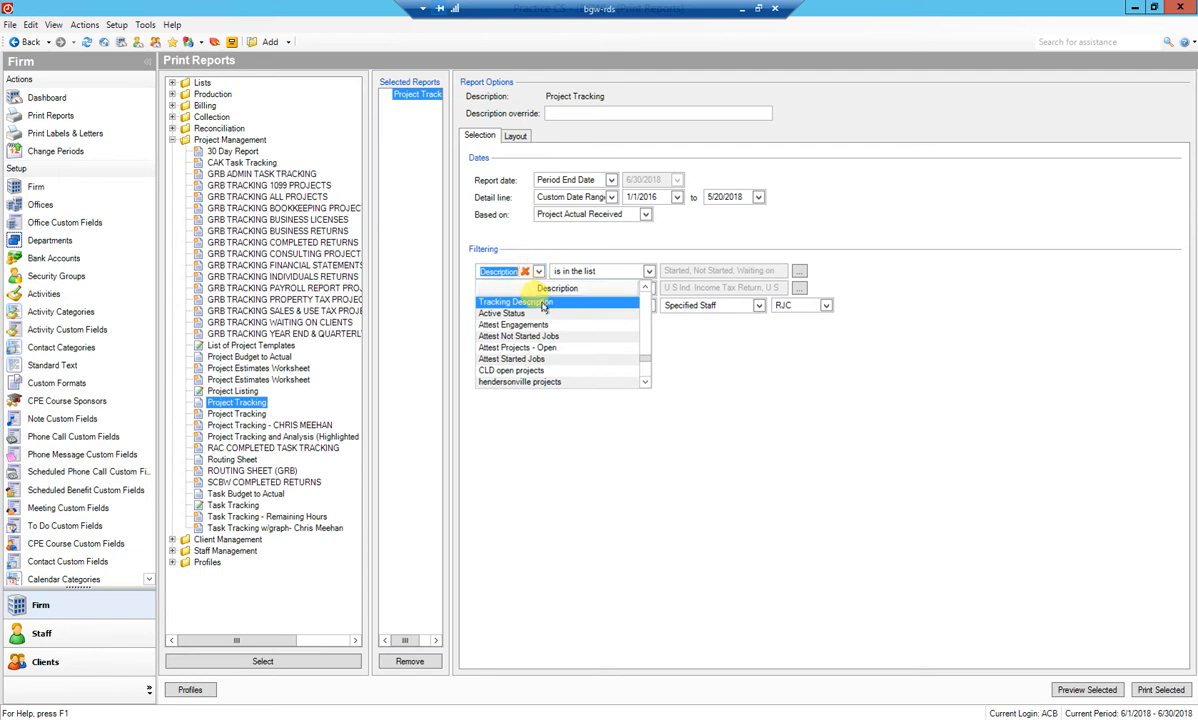
{"action": "left_click", "coordinate": [541, 303]}
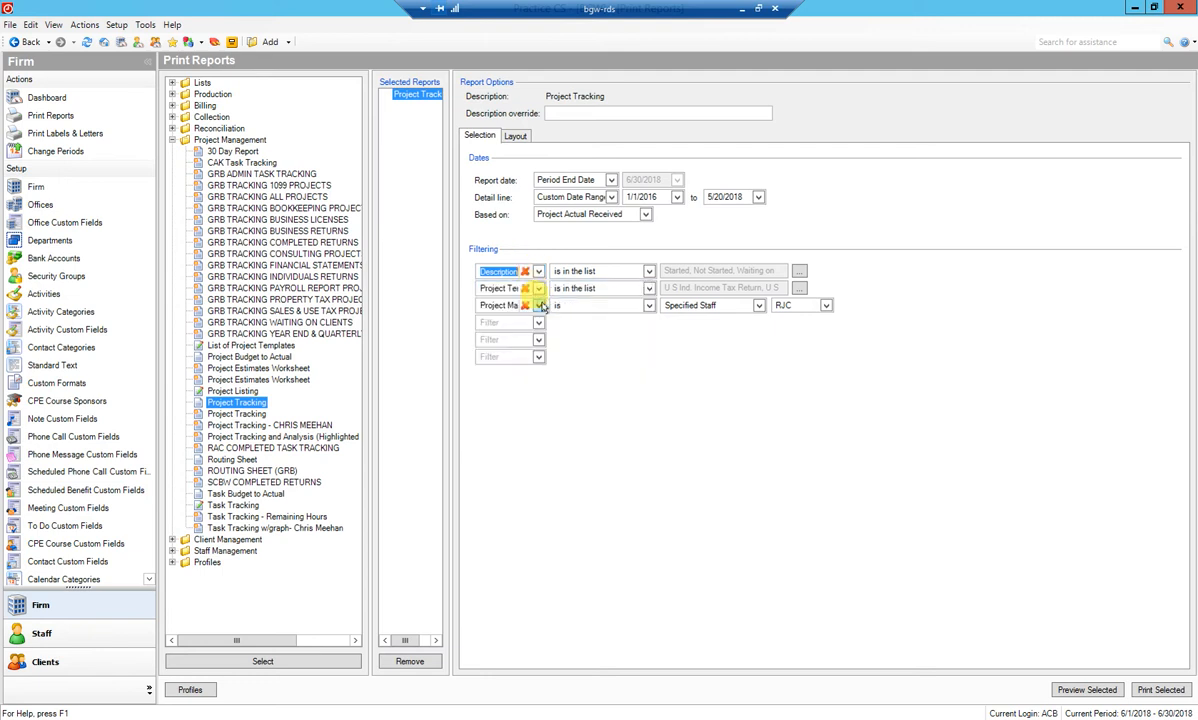
Step: Rebuild the Tracking Description filter's list with Not Started, Started and Waiting on Client, excluding Canceled and Completed
{"action": "left_click", "coordinate": [648, 271]}
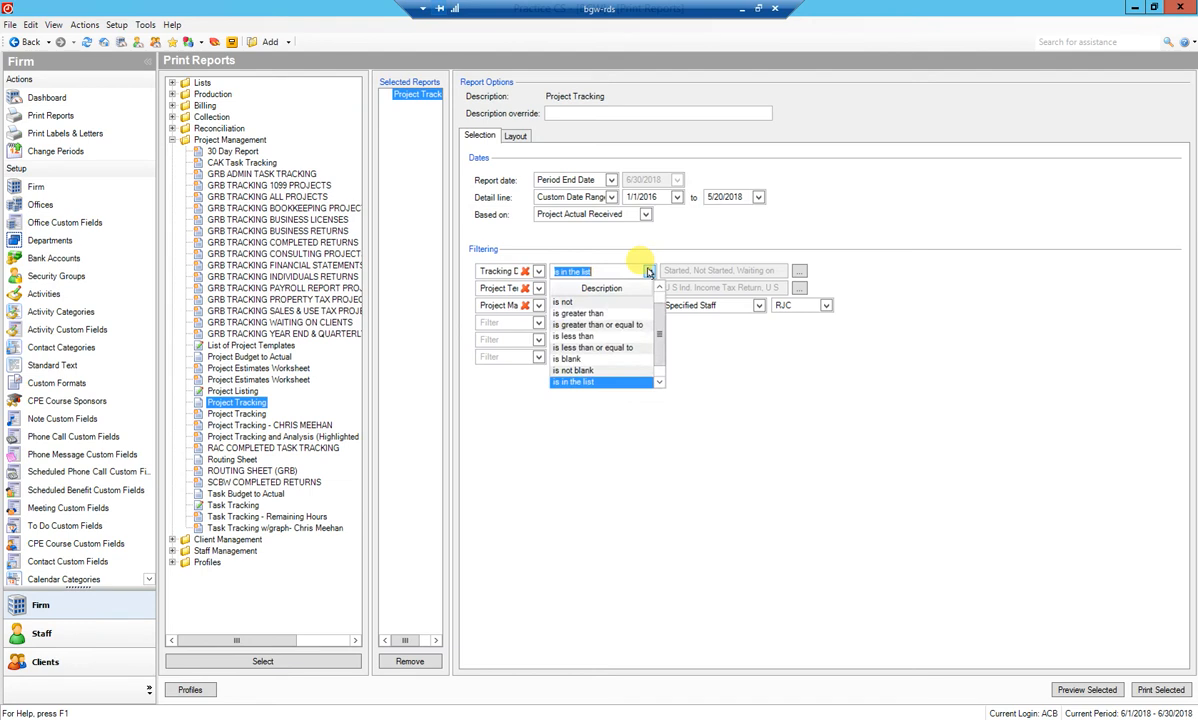
{"action": "left_click", "coordinate": [648, 271]}
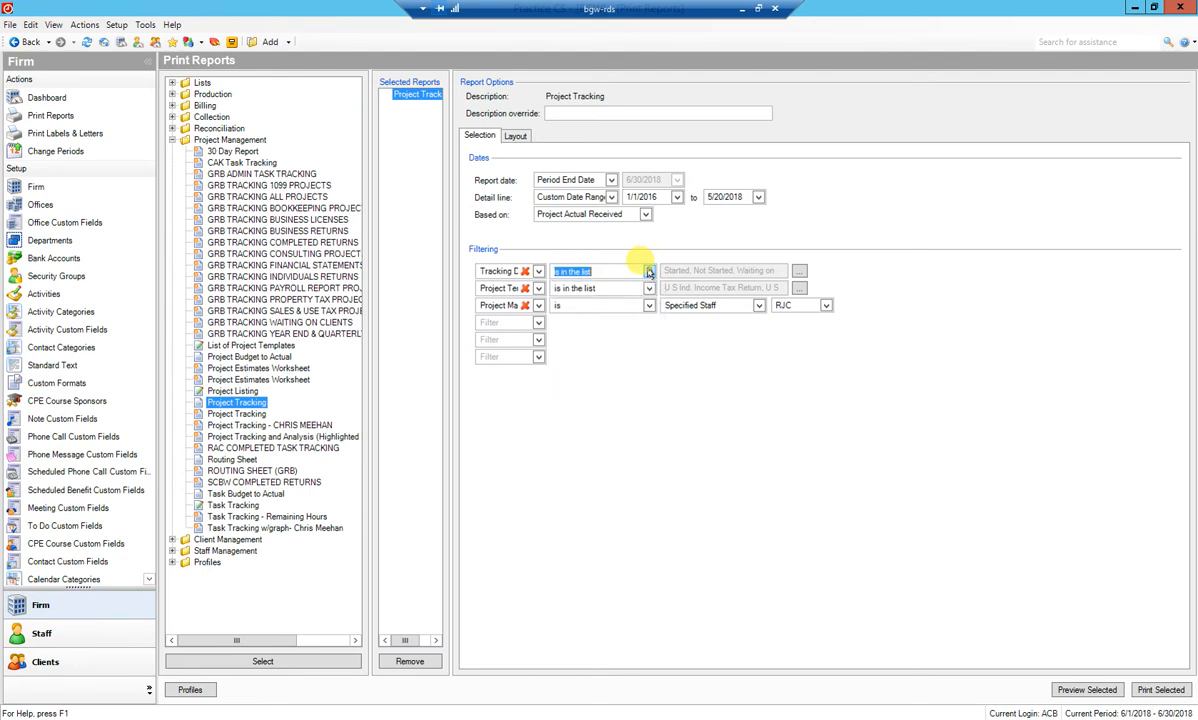
{"action": "left_click", "coordinate": [800, 272]}
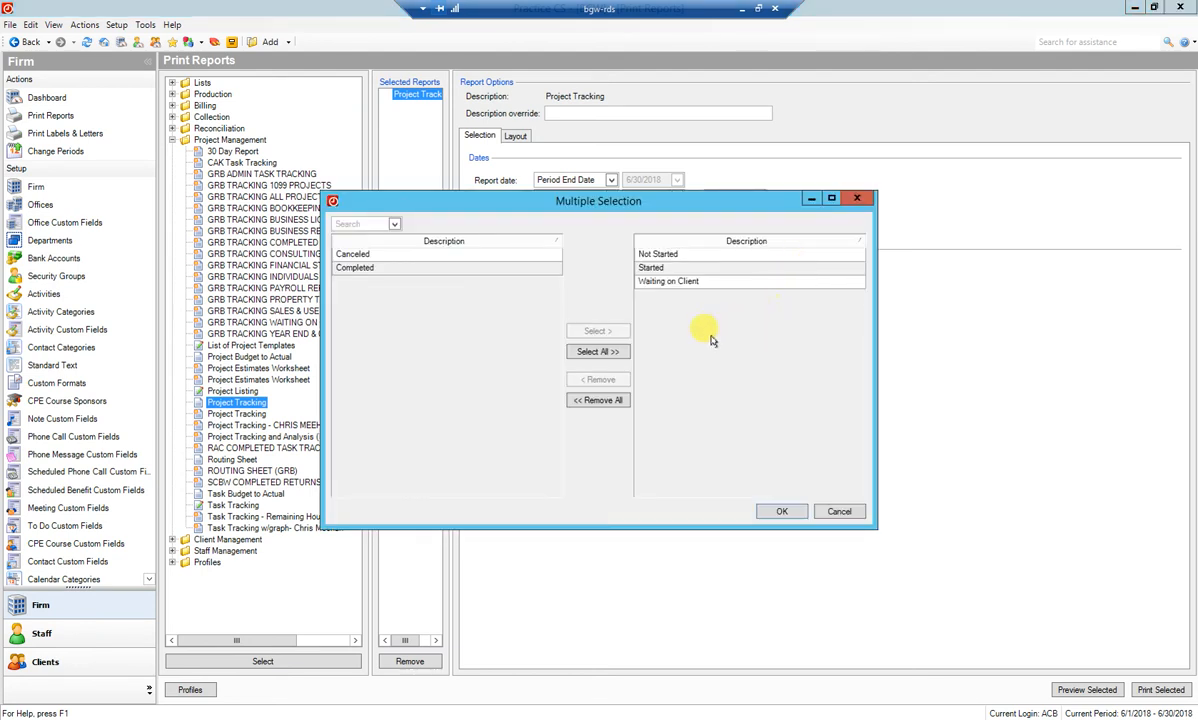
{"action": "left_click", "coordinate": [597, 400]}
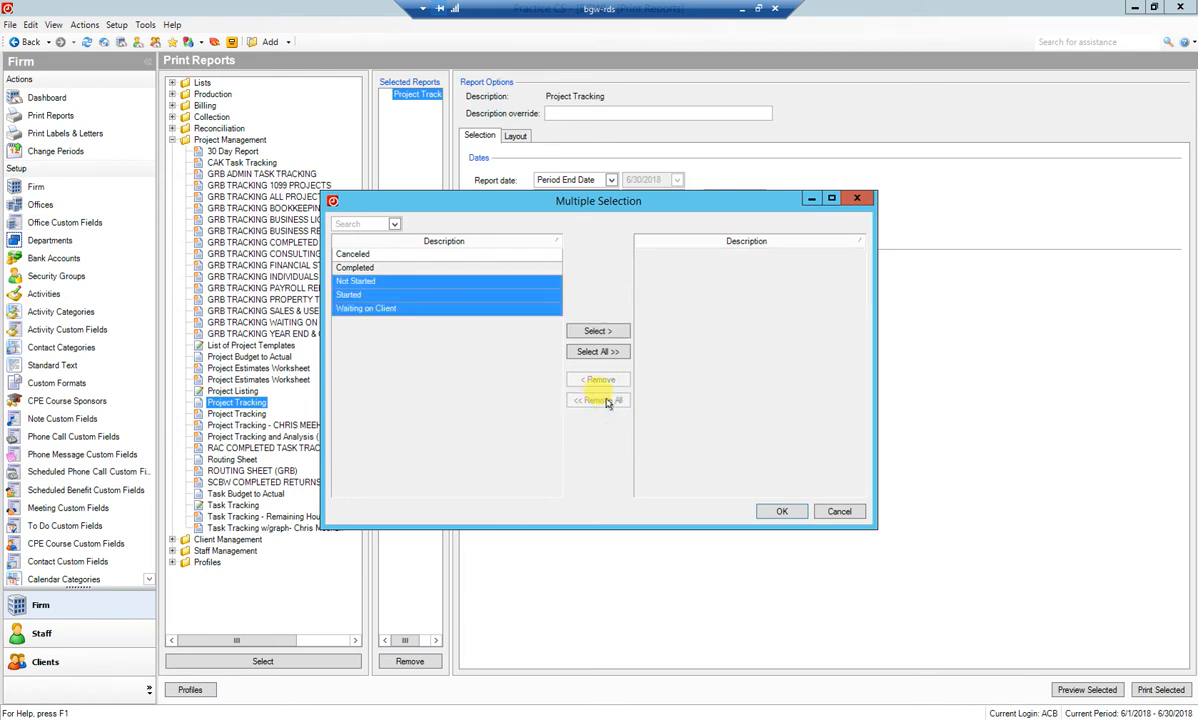
{"action": "left_click", "coordinate": [427, 281]}
{"action": "left_click", "coordinate": [596, 330]}
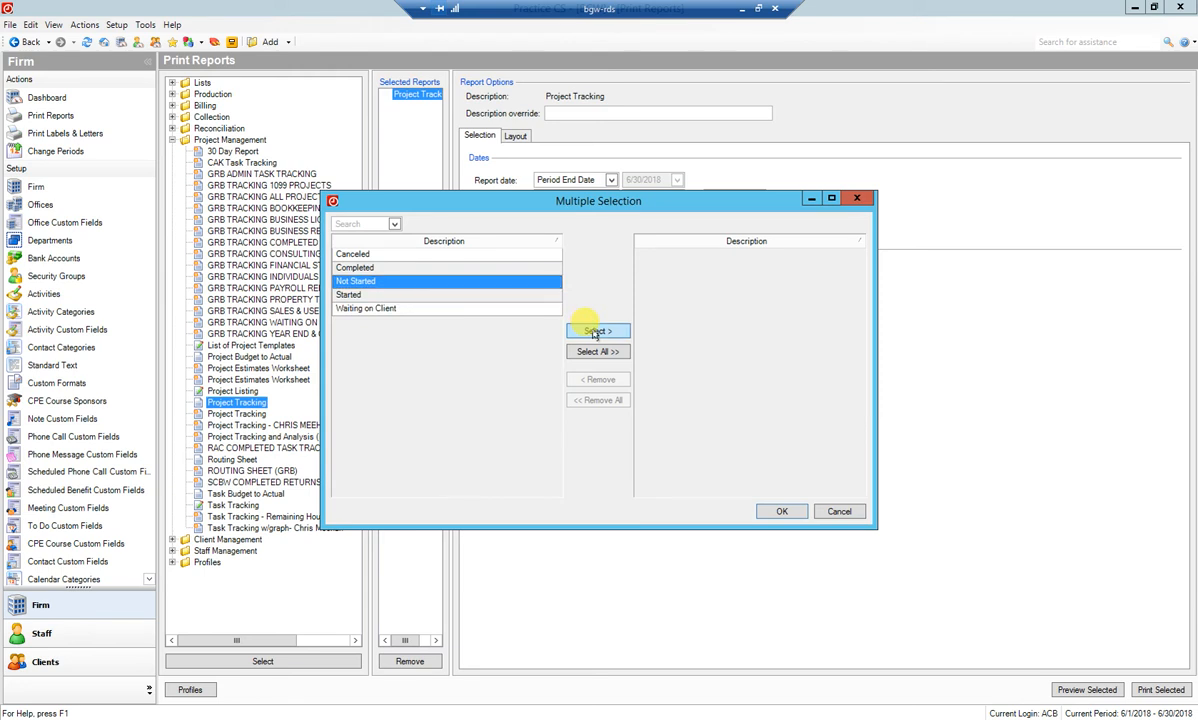
{"action": "left_click", "coordinate": [476, 281]}
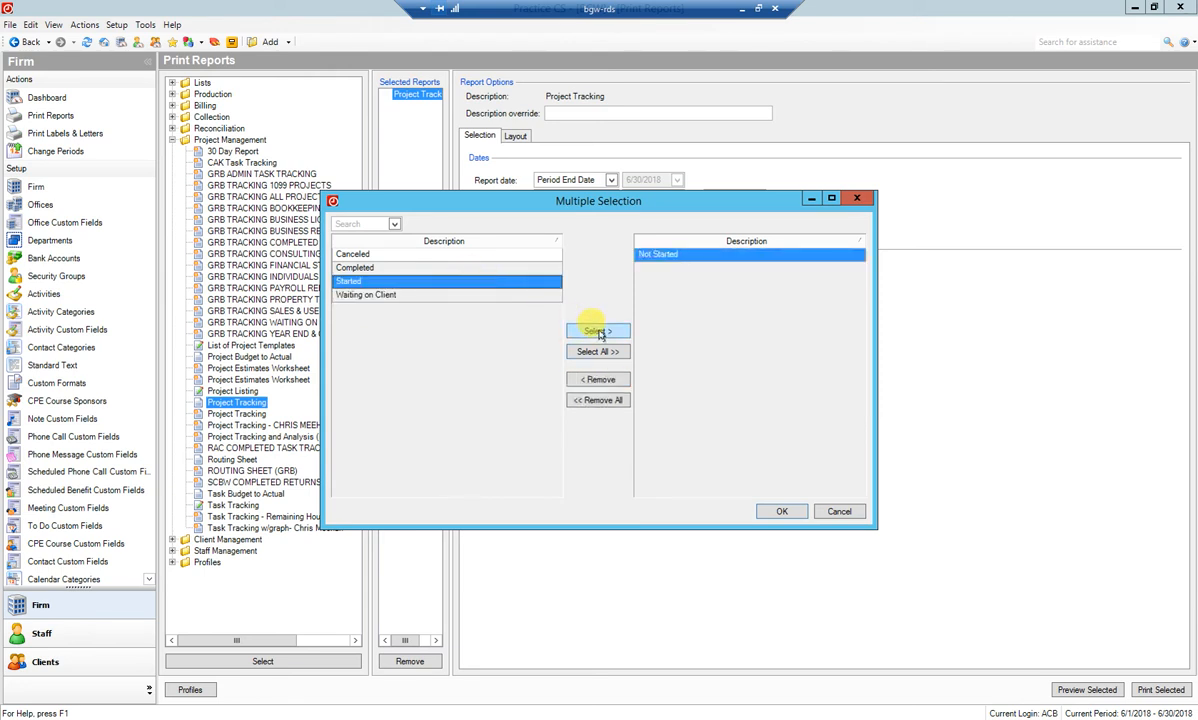
{"action": "left_click", "coordinate": [596, 330]}
{"action": "left_click", "coordinate": [468, 281]}
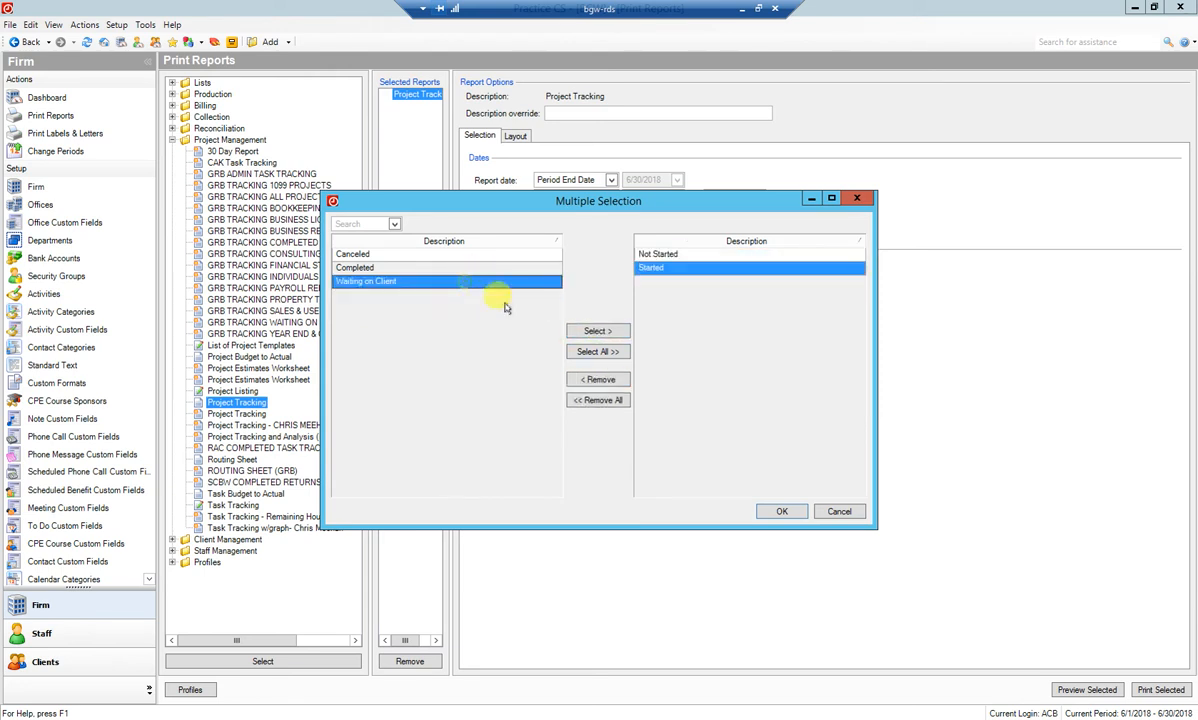
{"action": "left_click", "coordinate": [598, 331]}
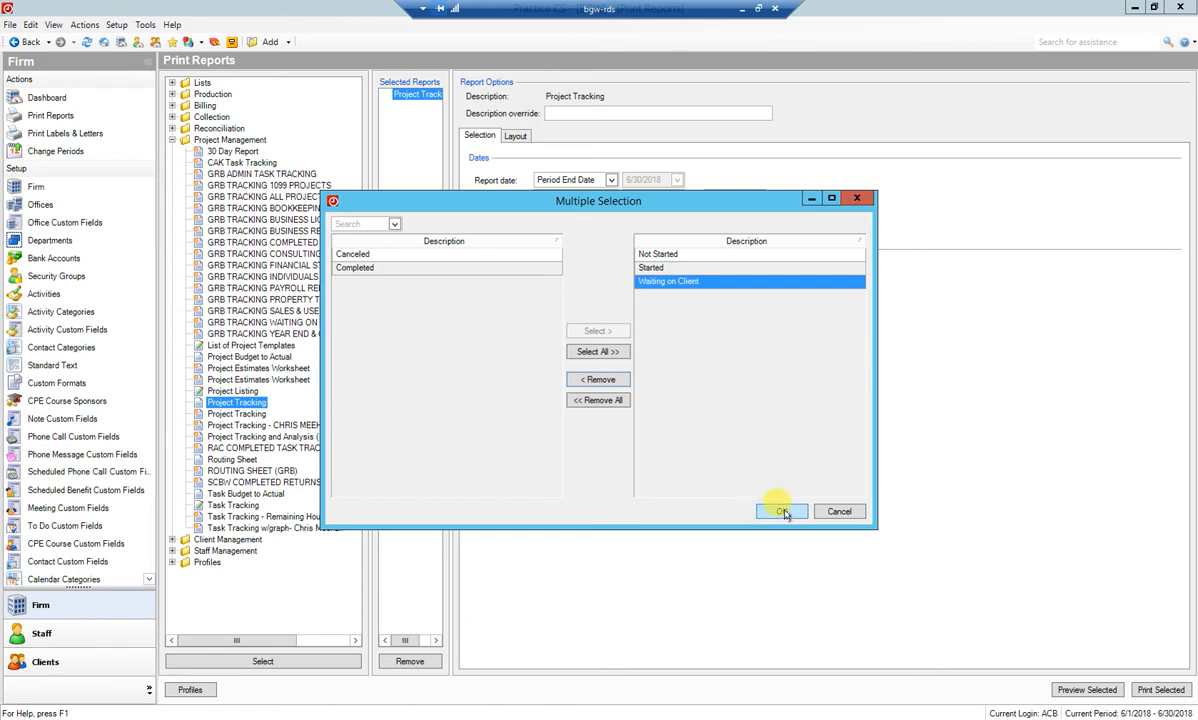
{"action": "left_click", "coordinate": [782, 511]}
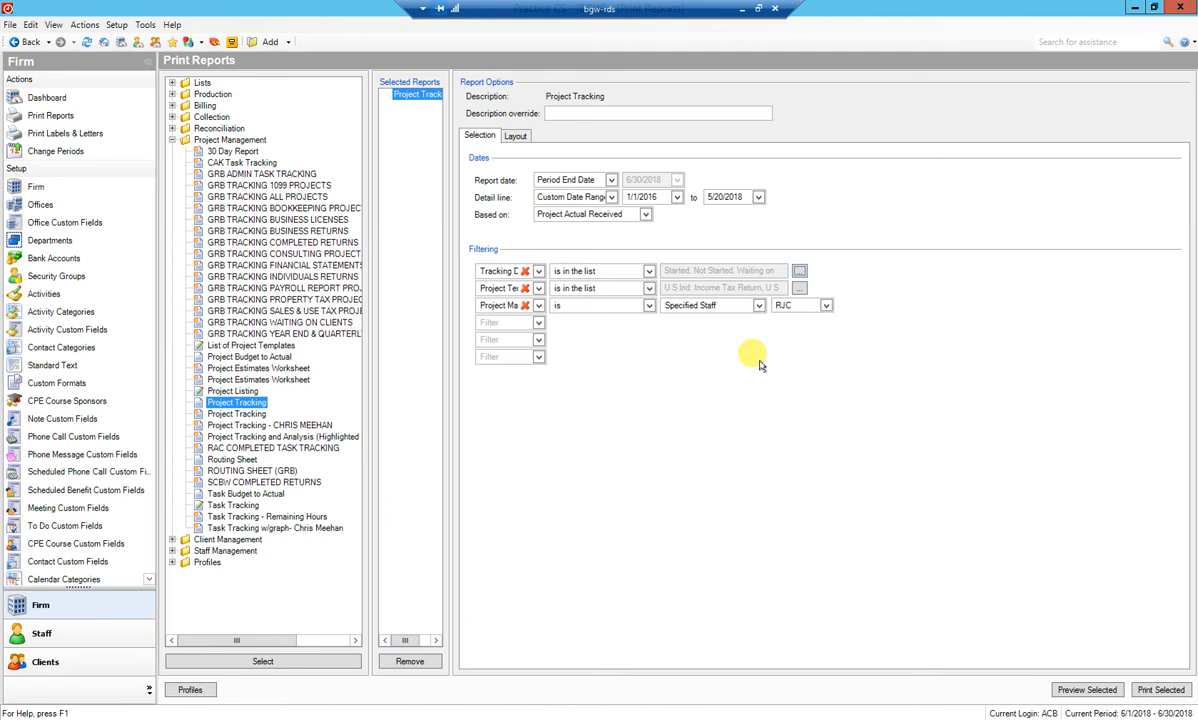
Step: Choose Project Manager (custom) ID as the field of the report's third filter
{"action": "left_click", "coordinate": [538, 305]}
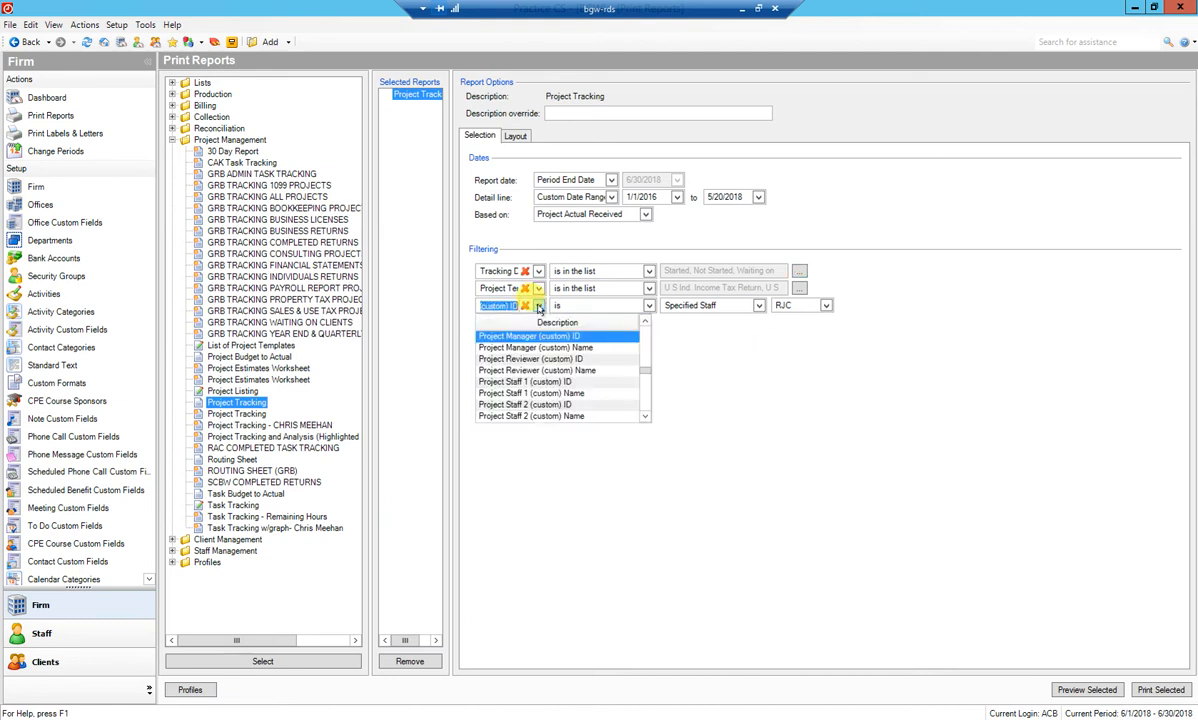
{"action": "left_click", "coordinate": [643, 322]}
{"action": "left_click", "coordinate": [643, 322]}
{"action": "left_click", "coordinate": [643, 322]}
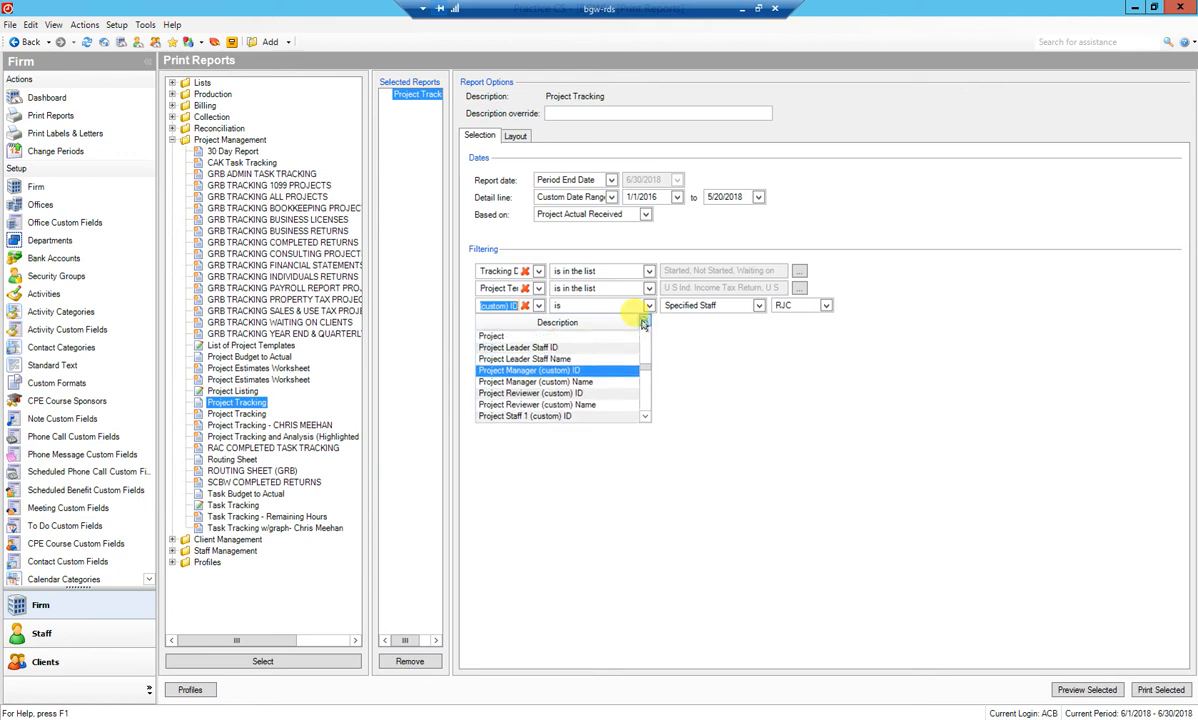
{"action": "left_click", "coordinate": [643, 322]}
{"action": "left_click", "coordinate": [643, 322]}
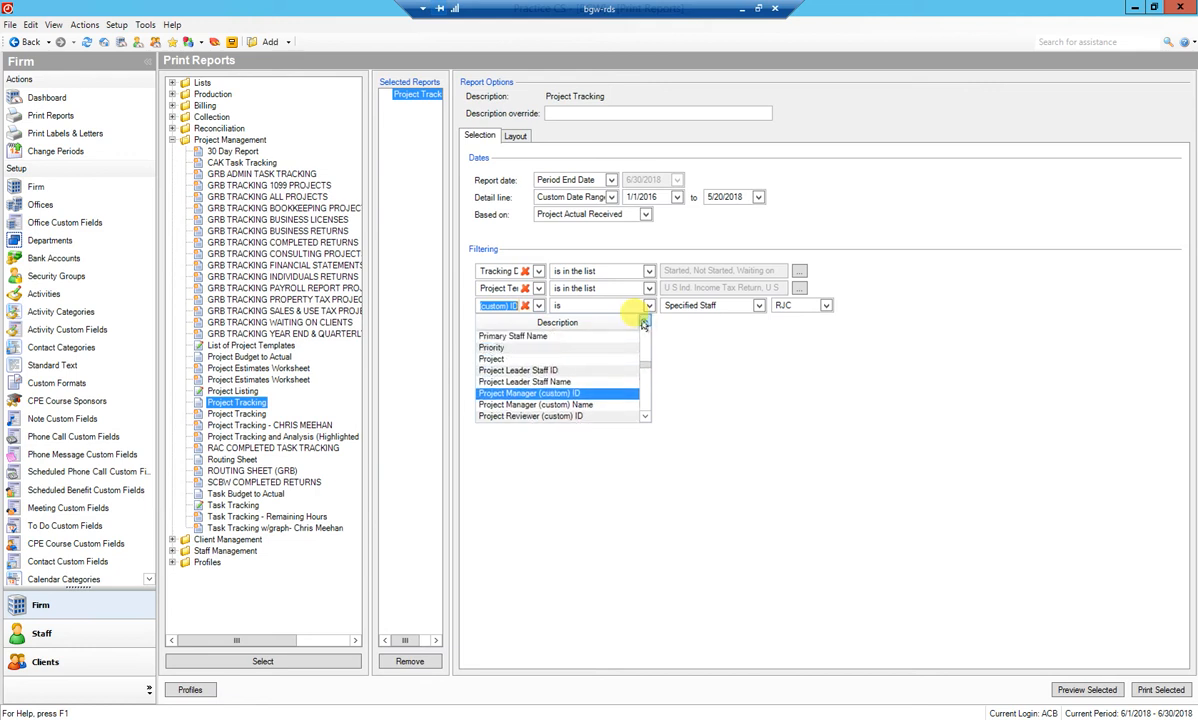
{"action": "left_click", "coordinate": [645, 418]}
{"action": "left_click", "coordinate": [592, 382]}
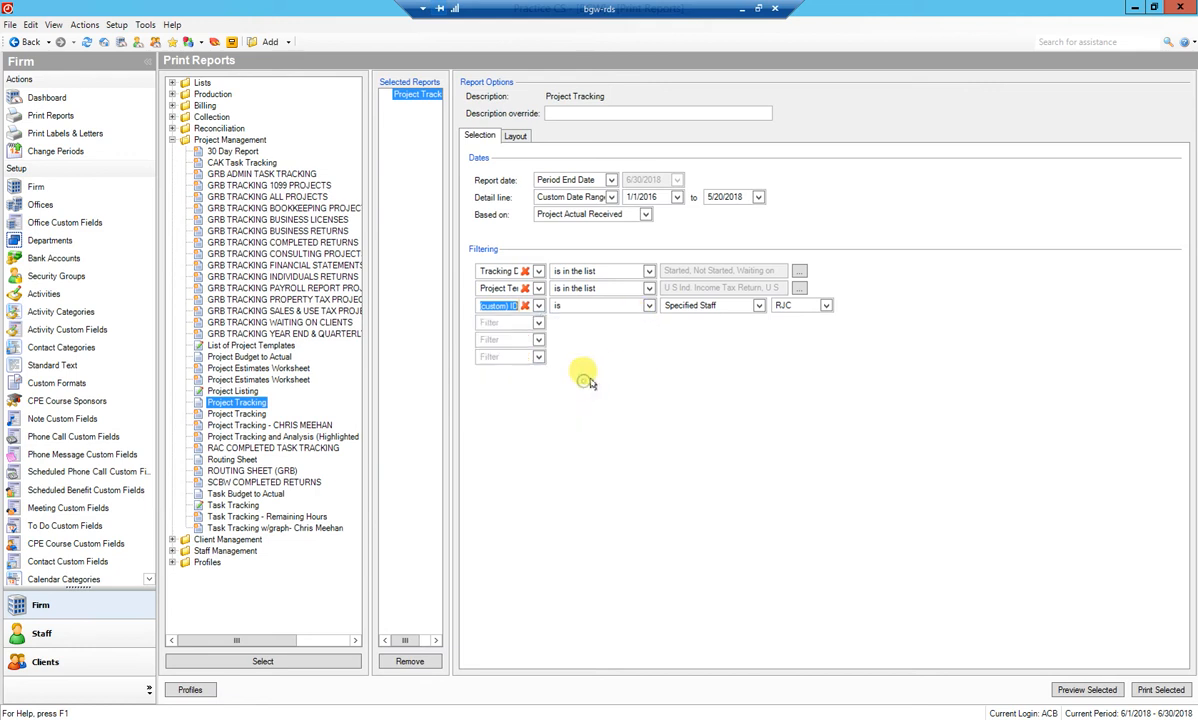
Step: Set the Project Manager filter's condition to "is" with Specified Staff, and pick the project manager by searching for the surname
{"action": "left_click", "coordinate": [640, 305]}
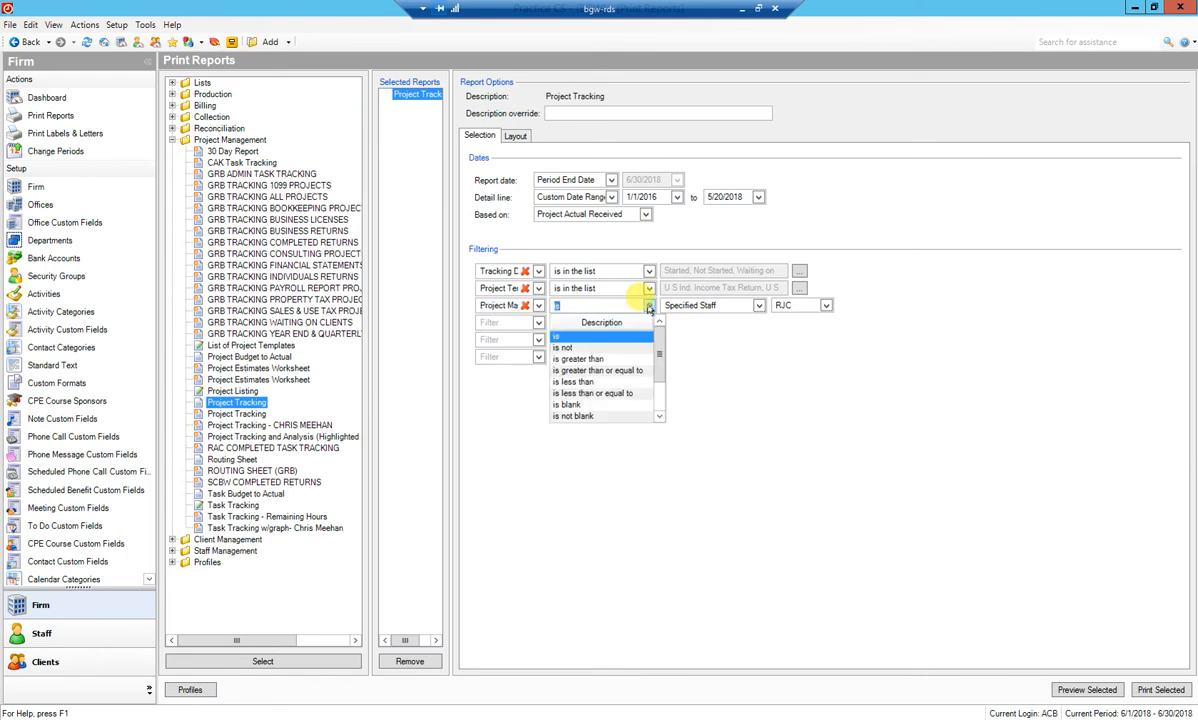
{"action": "left_click", "coordinate": [625, 336]}
{"action": "left_click", "coordinate": [758, 305]}
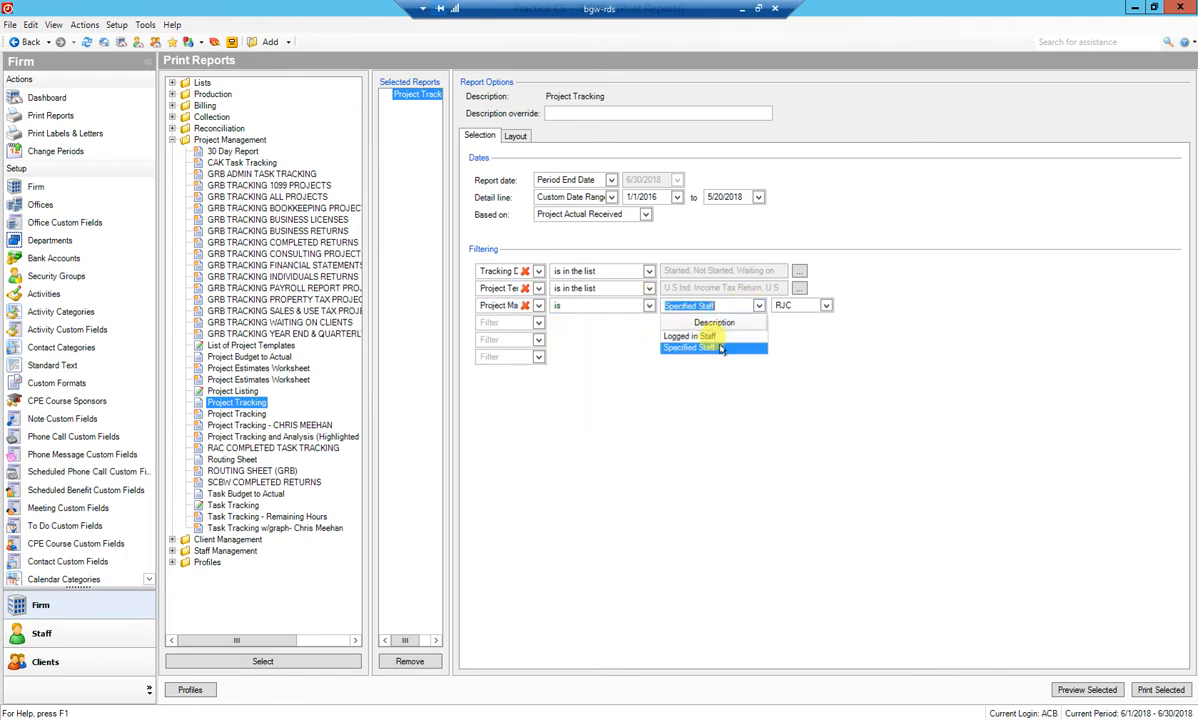
{"action": "left_click", "coordinate": [827, 306]}
{"action": "left_click", "coordinate": [827, 306]}
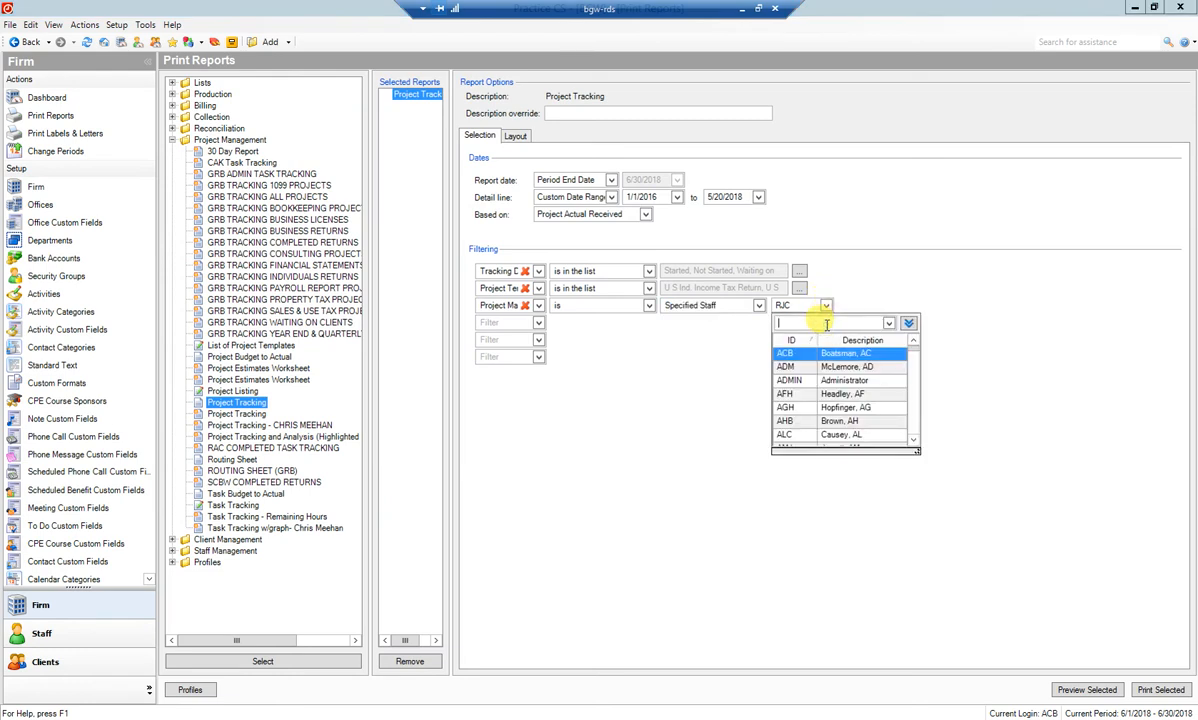
{"action": "type", "text": "cole"}
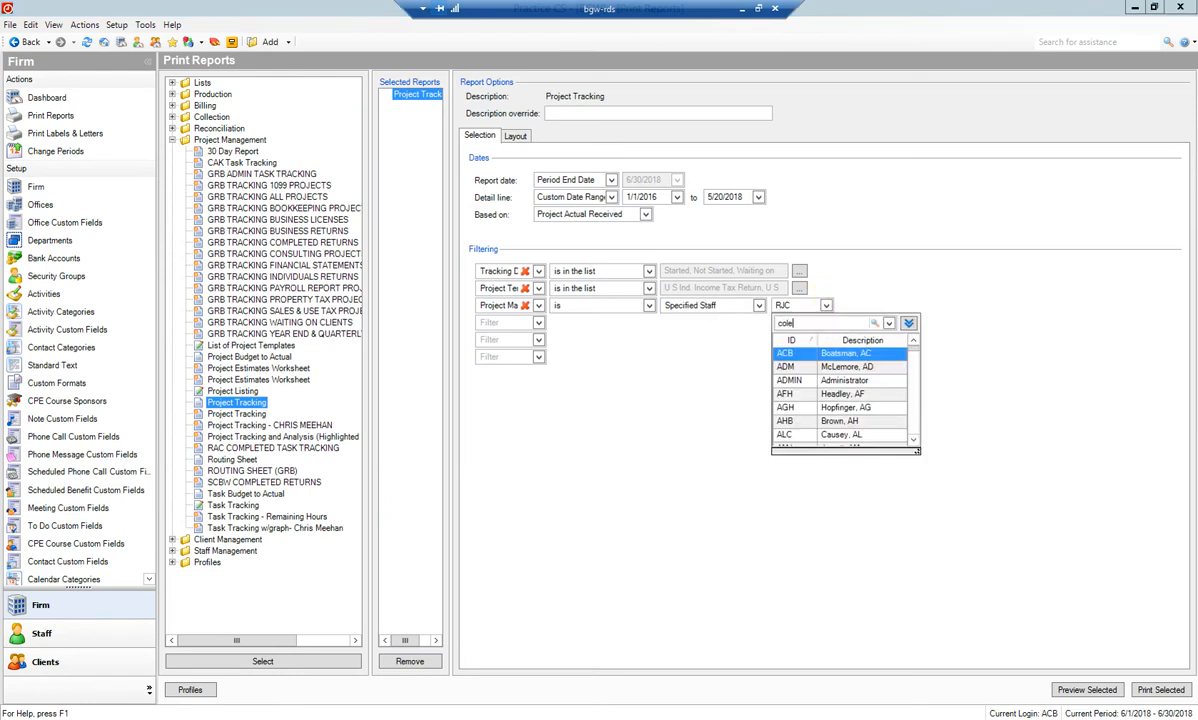
{"action": "left_click", "coordinate": [872, 322]}
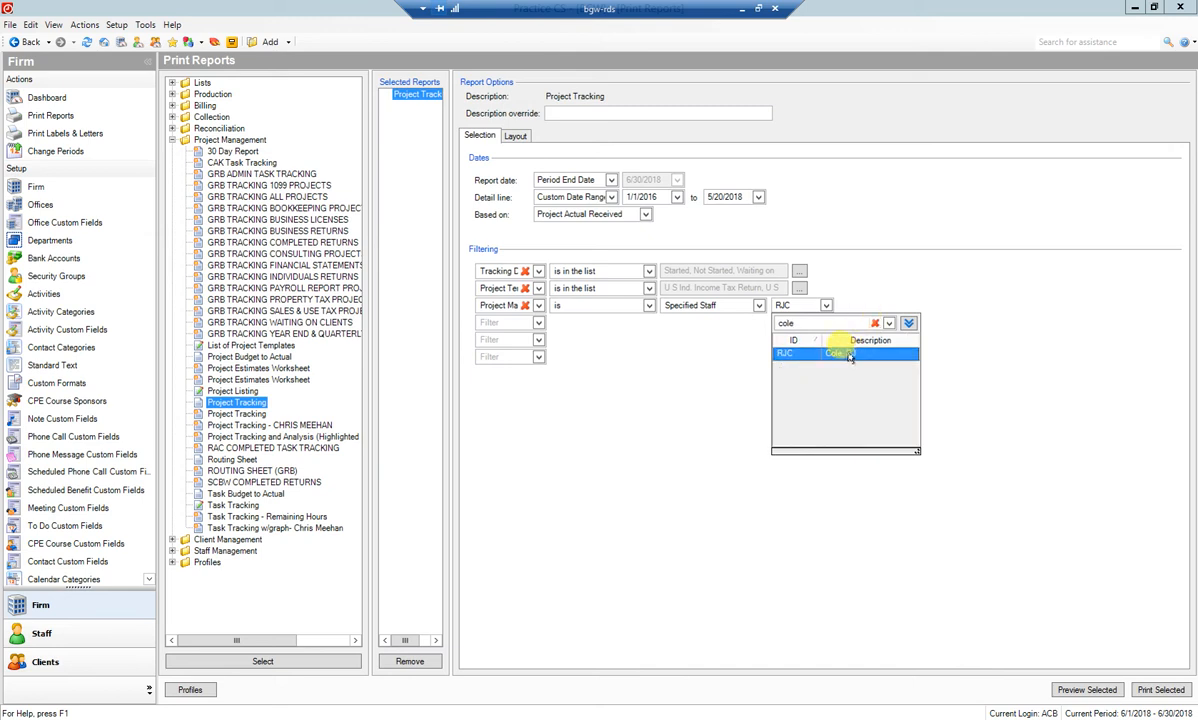
{"action": "left_click", "coordinate": [840, 353]}
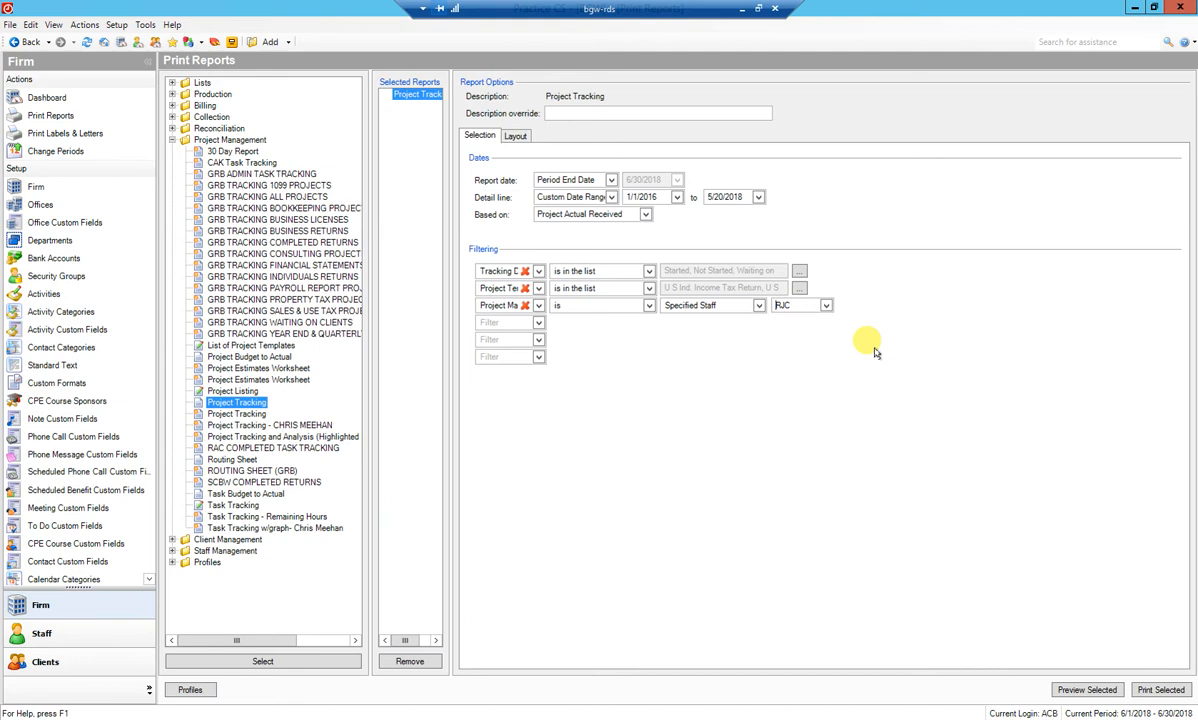
Step: Turn on page breaks for the report's first grouping, Project Project Staff 1, and review the group-by choices of the first two levels
{"action": "left_click", "coordinate": [516, 136]}
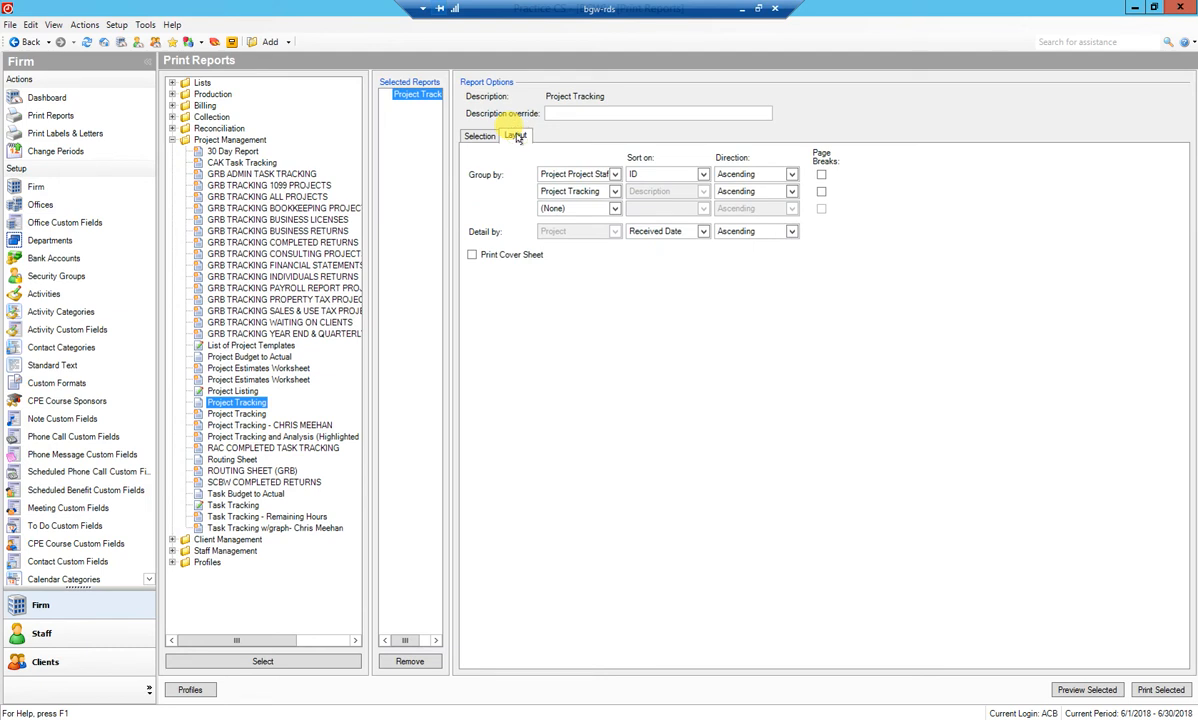
{"action": "left_click", "coordinate": [821, 175]}
{"action": "left_click", "coordinate": [615, 174]}
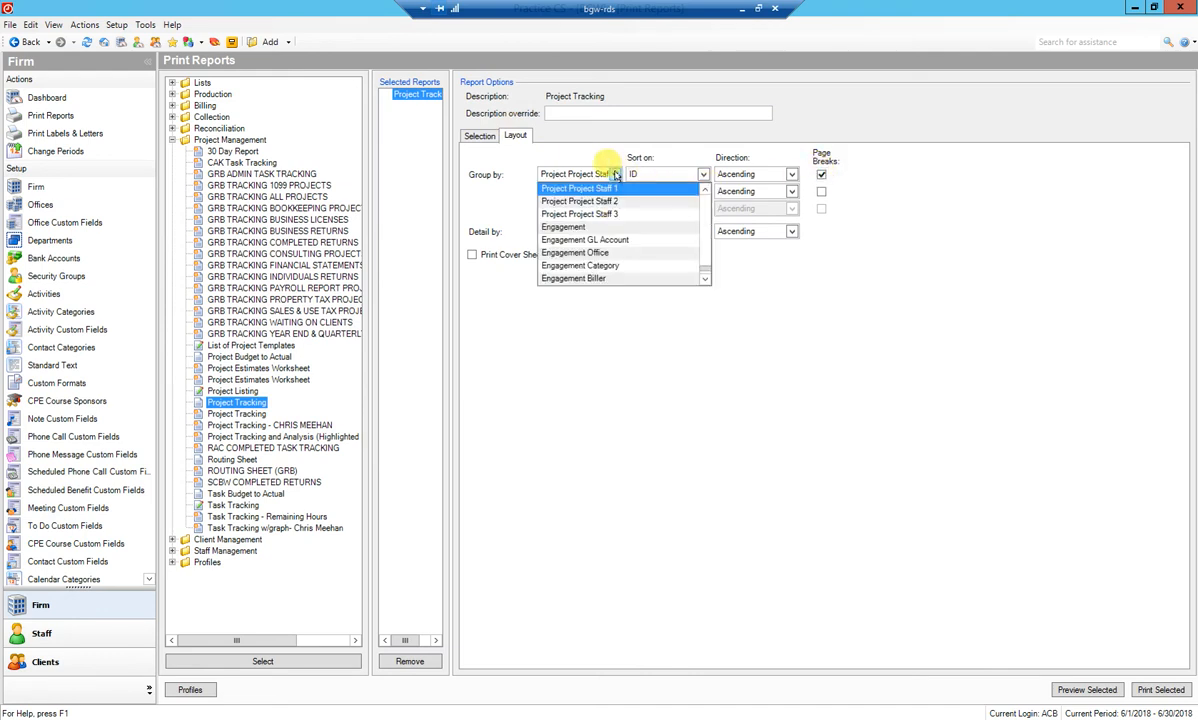
{"action": "left_click", "coordinate": [615, 174]}
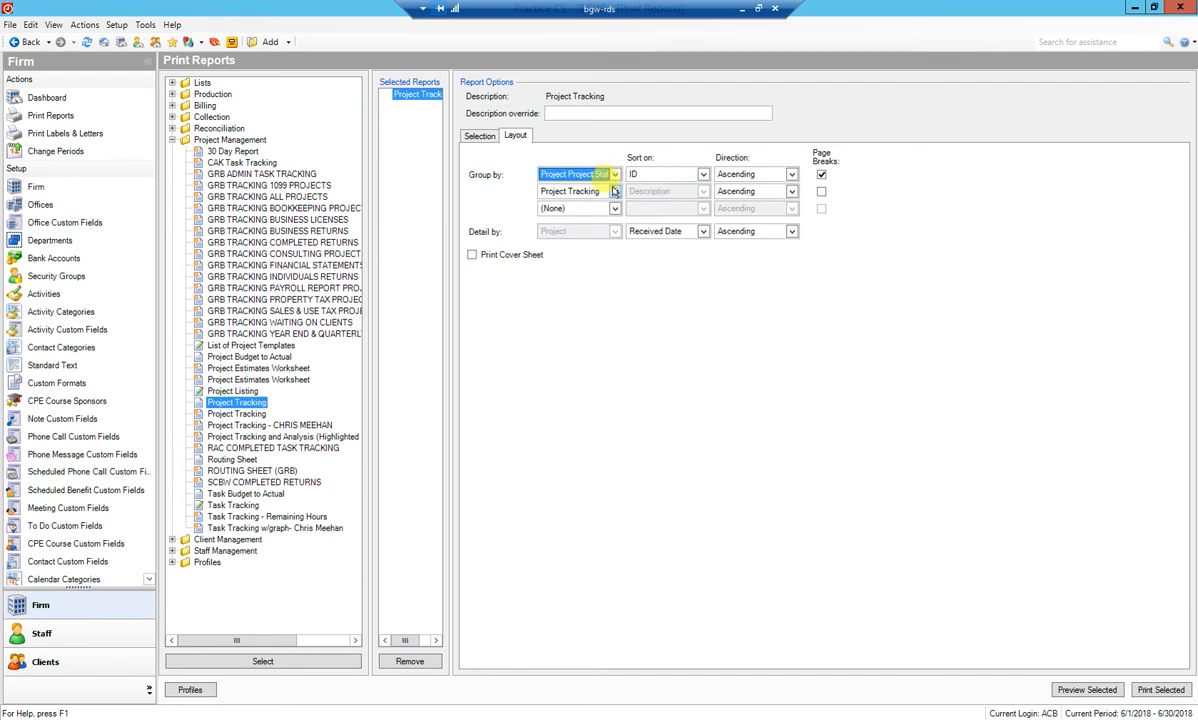
{"action": "left_click", "coordinate": [614, 191]}
{"action": "left_click", "coordinate": [614, 191]}
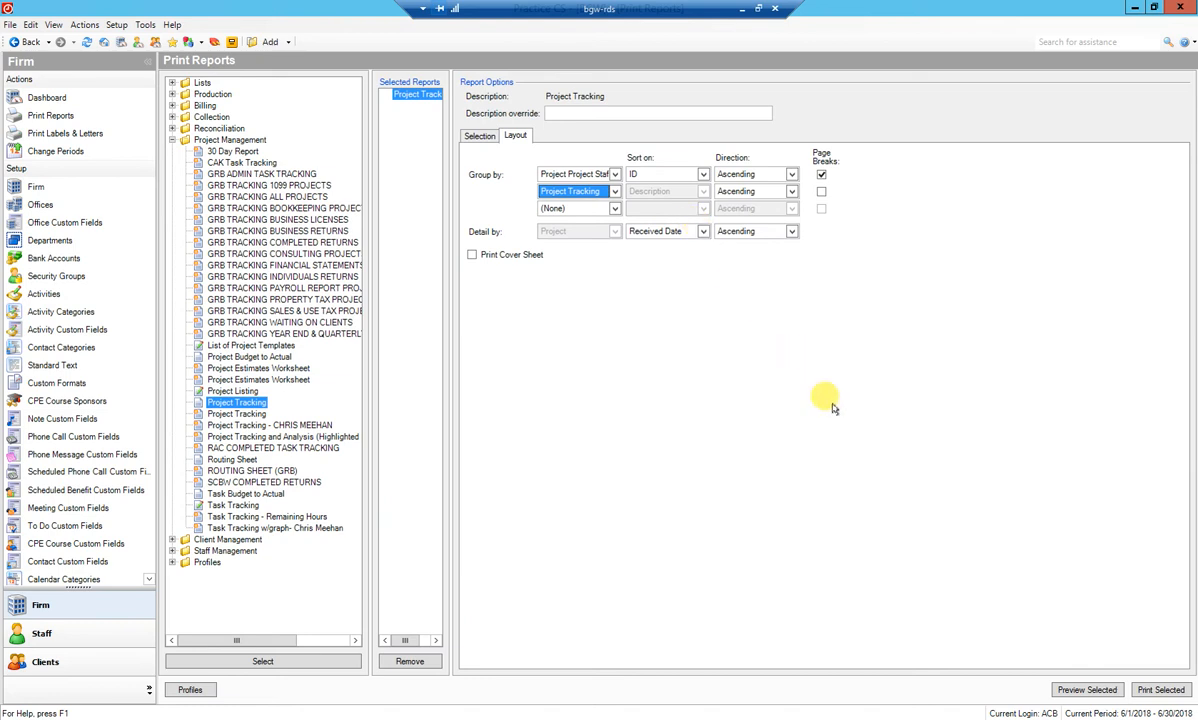
Step: Preview the Project Tracking report, read through its first five pages, and return to the report options
{"action": "left_click", "coordinate": [1088, 690]}
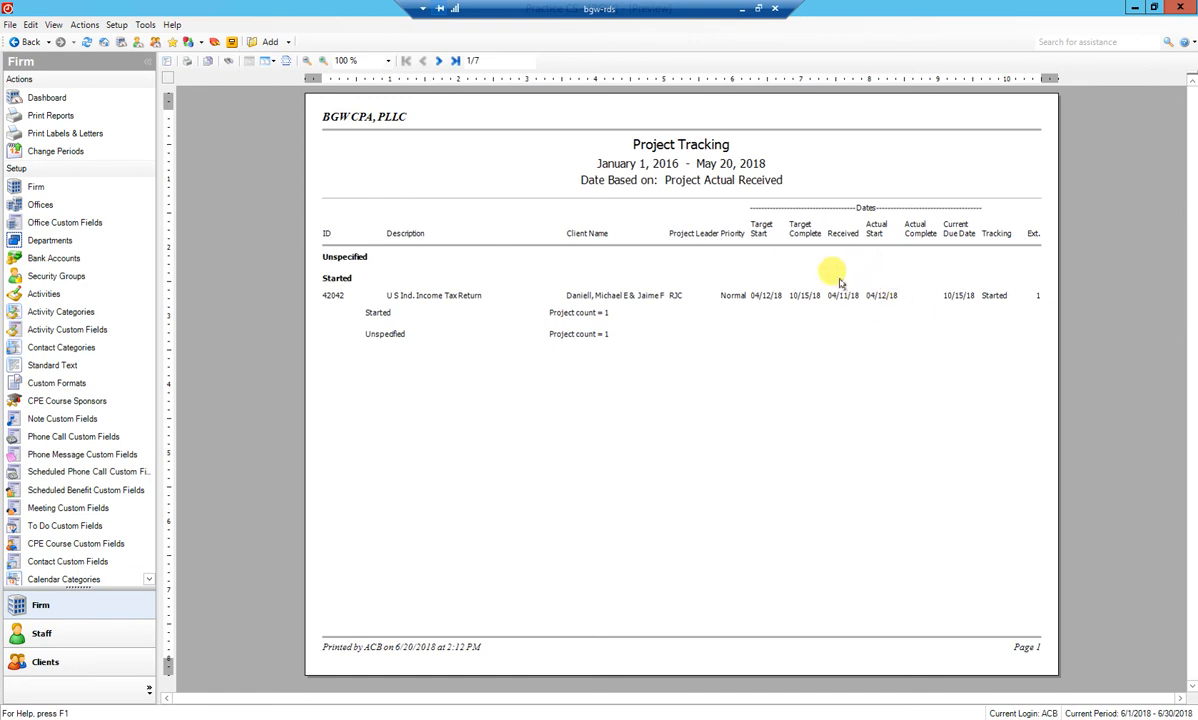
{"action": "left_click", "coordinate": [439, 62]}
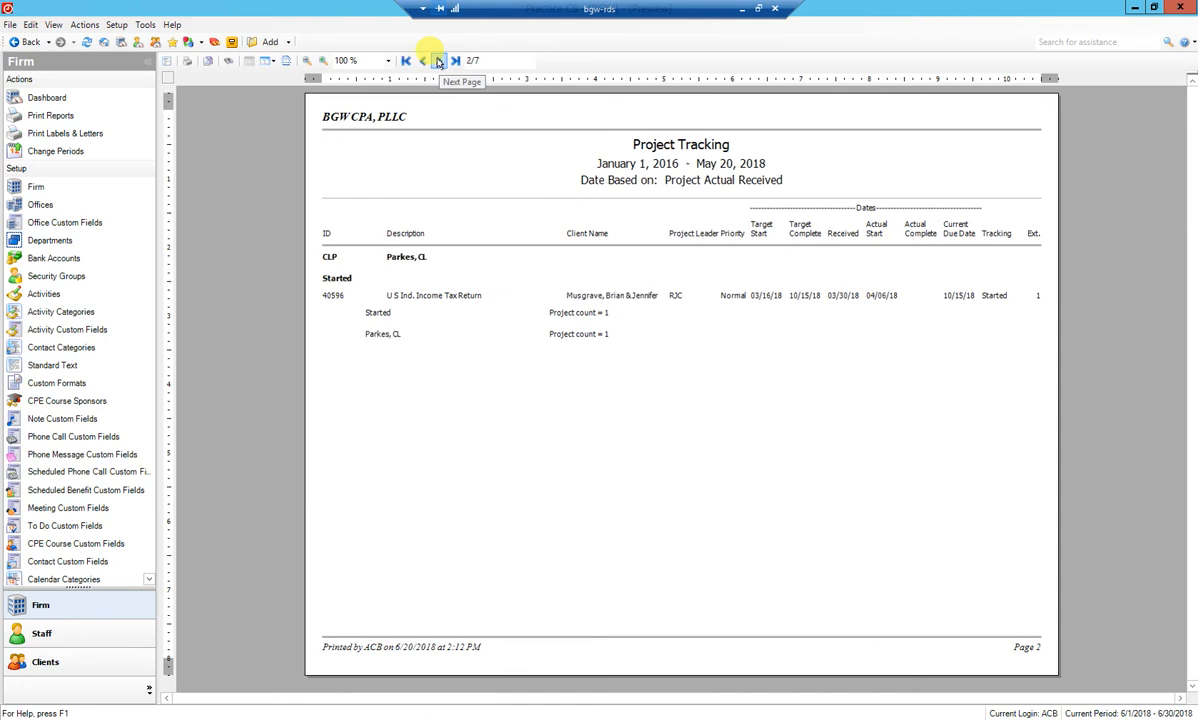
{"action": "left_click", "coordinate": [439, 62]}
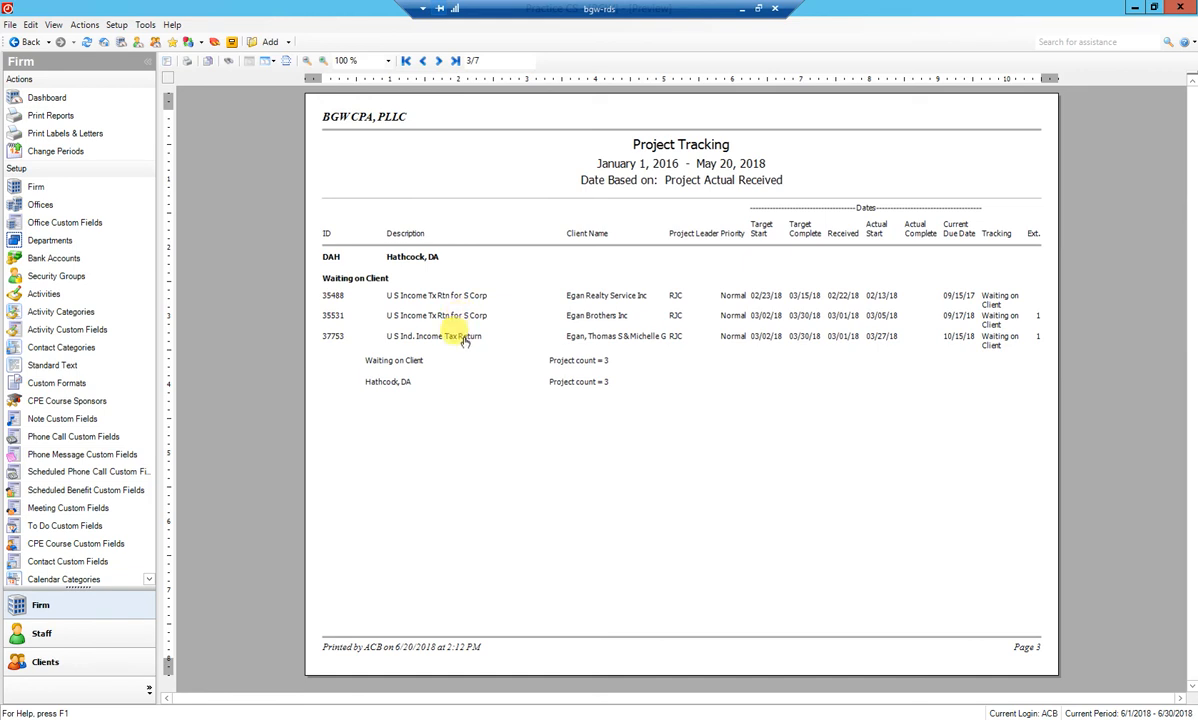
{"action": "left_click", "coordinate": [438, 62]}
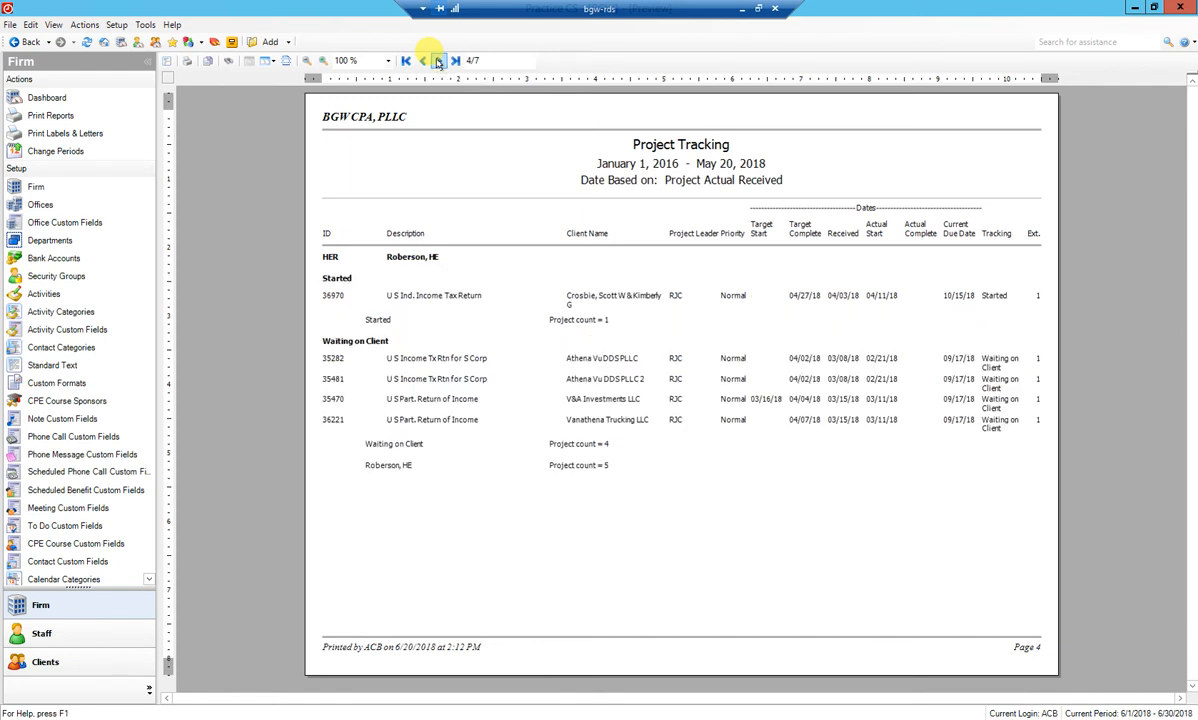
{"action": "left_click", "coordinate": [438, 62]}
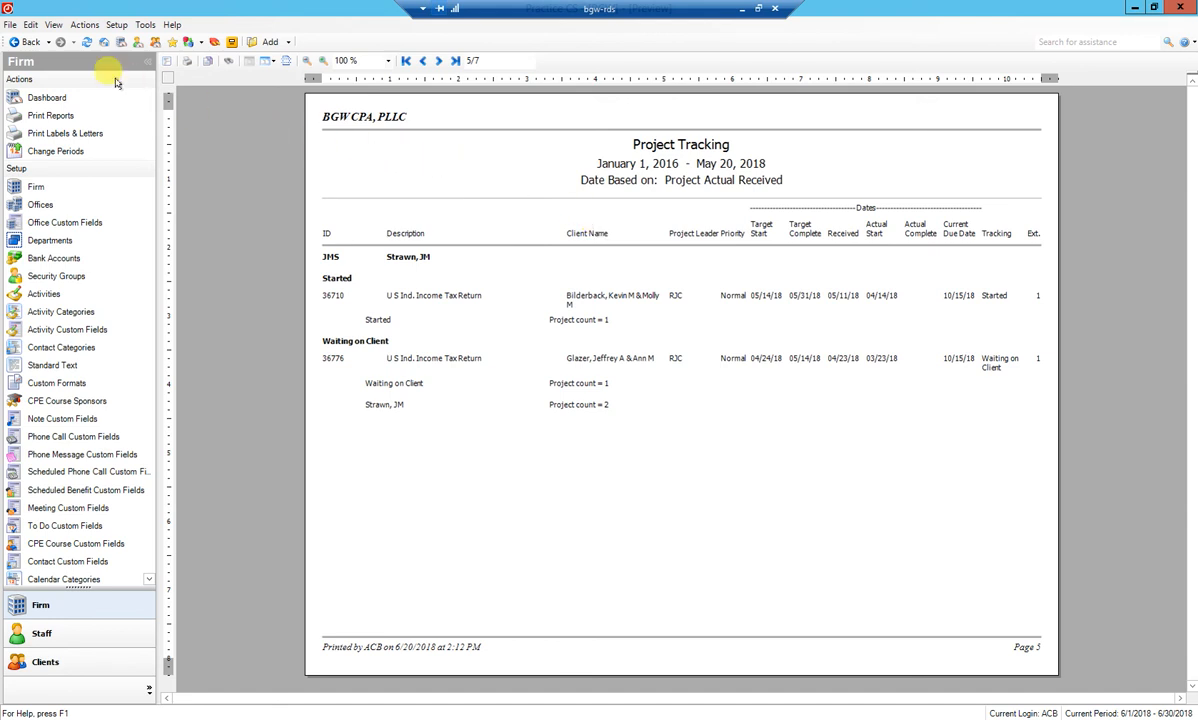
{"action": "left_click", "coordinate": [31, 42]}
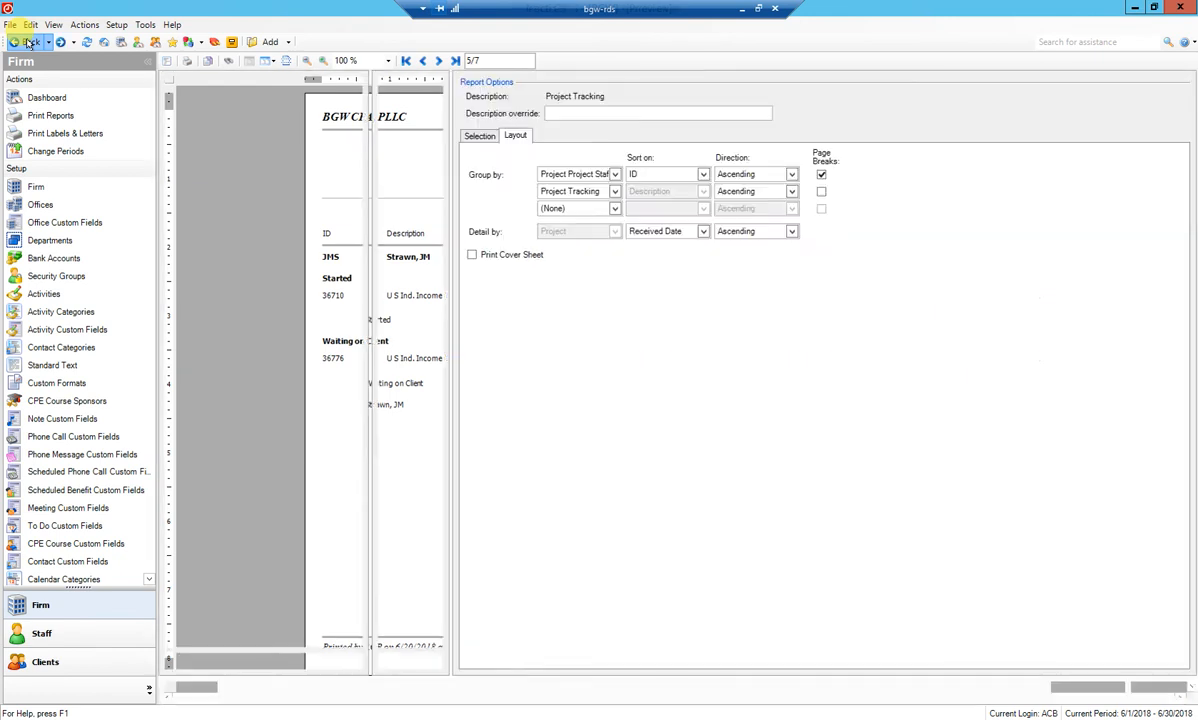
Step: Clear the report's Project Manager filter and choose Project Staff 1 (custom) ID as the third filter's field instead
{"action": "left_click", "coordinate": [479, 136]}
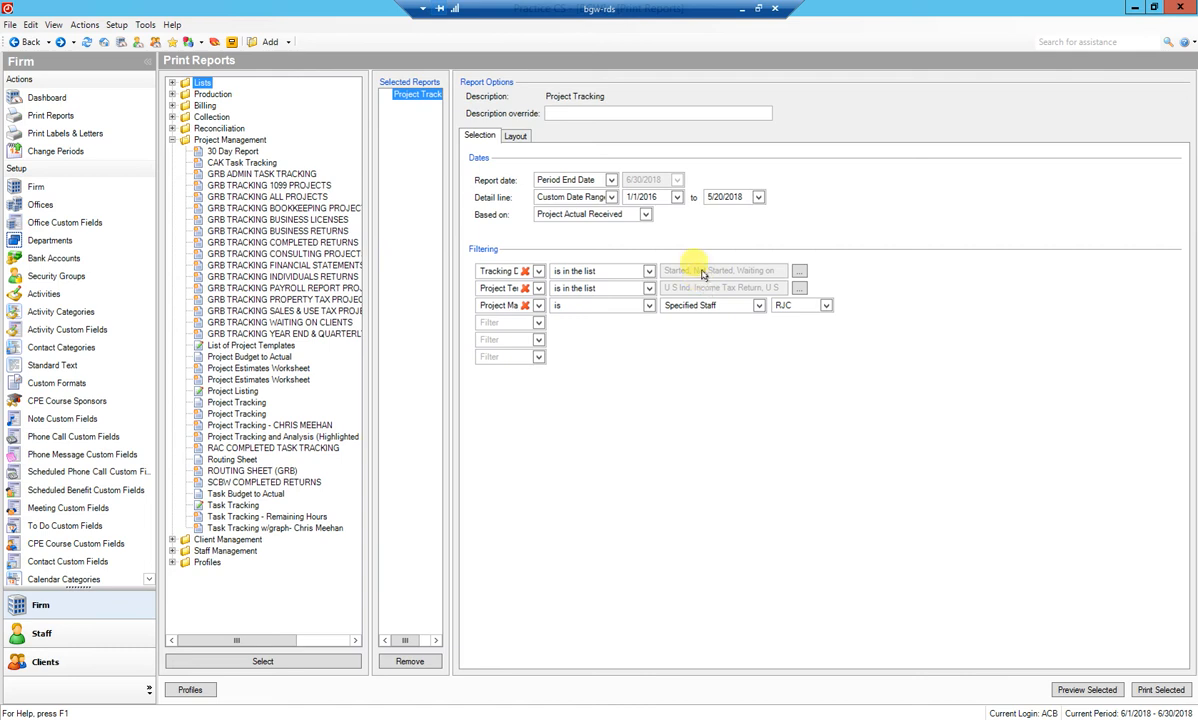
{"action": "left_click", "coordinate": [522, 306]}
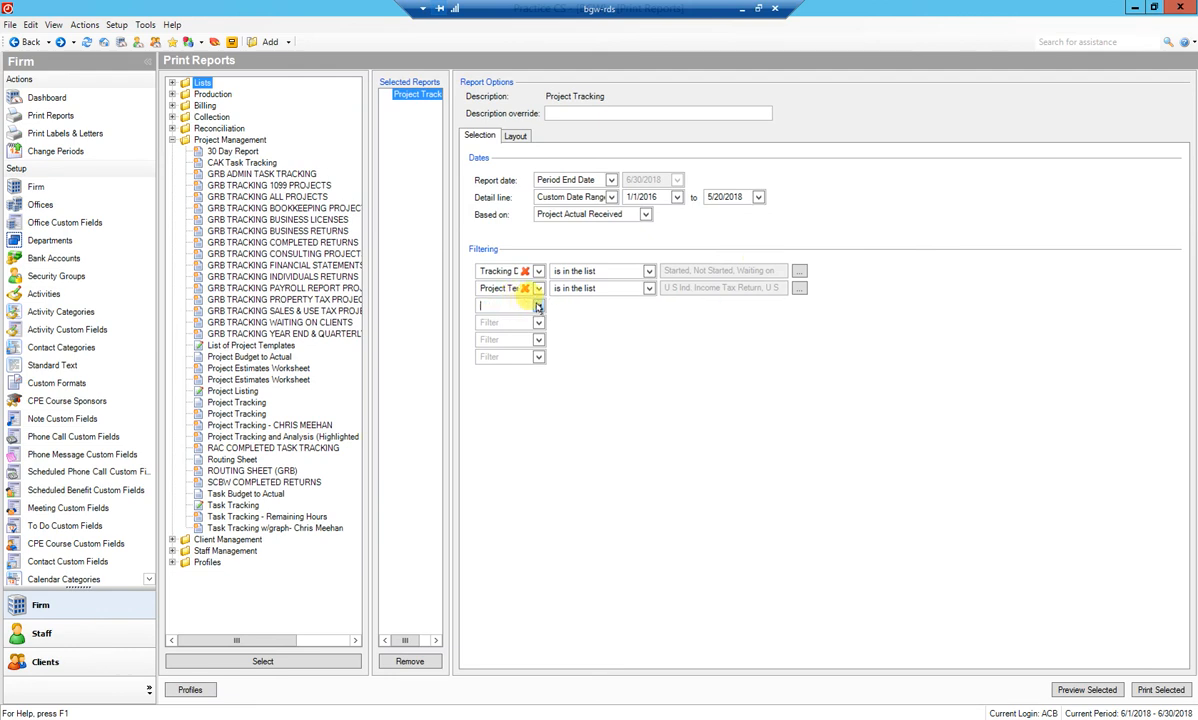
{"action": "left_click", "coordinate": [538, 306]}
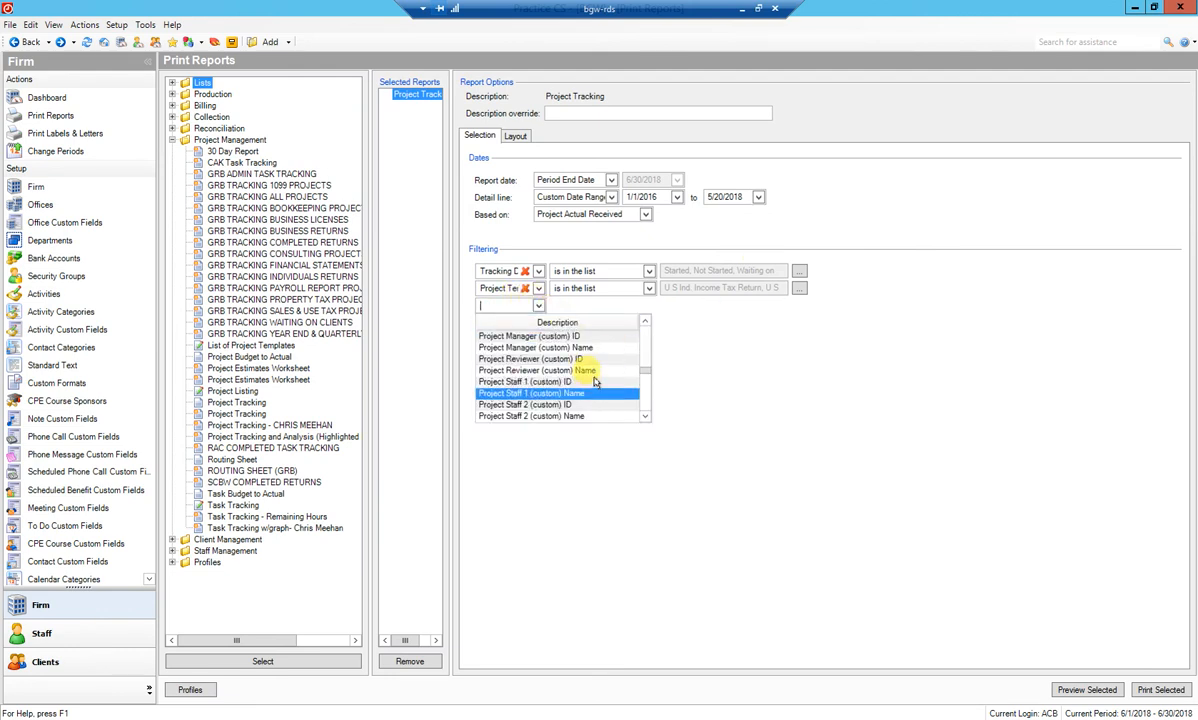
{"action": "left_click", "coordinate": [590, 392]}
Step: Set the Project Staff 1 filter's condition to "is" with Specified Staff, and pick the staff member by searching for the surname
{"action": "left_click", "coordinate": [648, 306]}
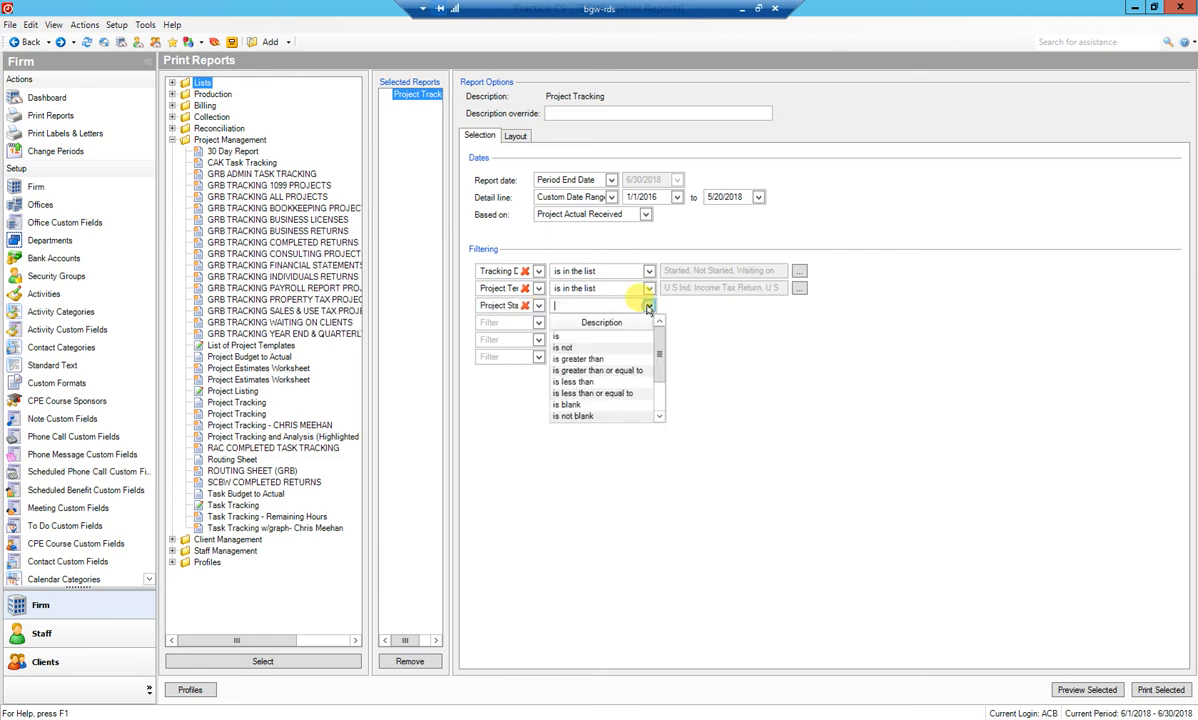
{"action": "left_click", "coordinate": [566, 336]}
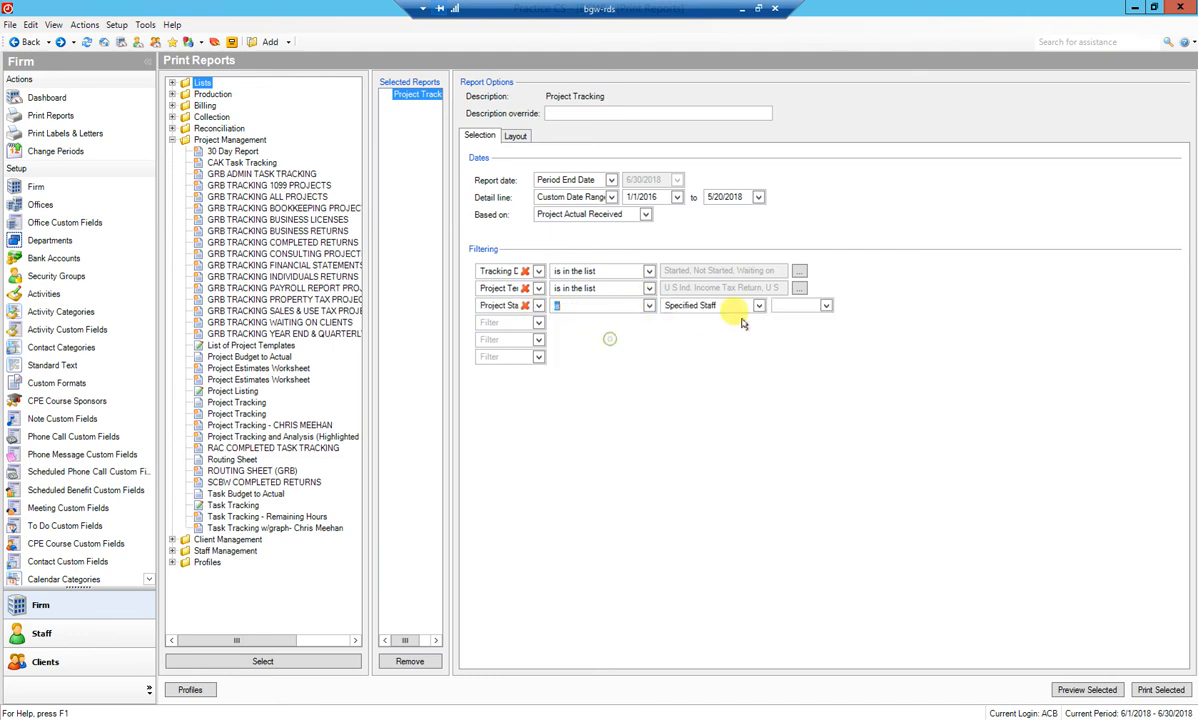
{"action": "left_click", "coordinate": [826, 306]}
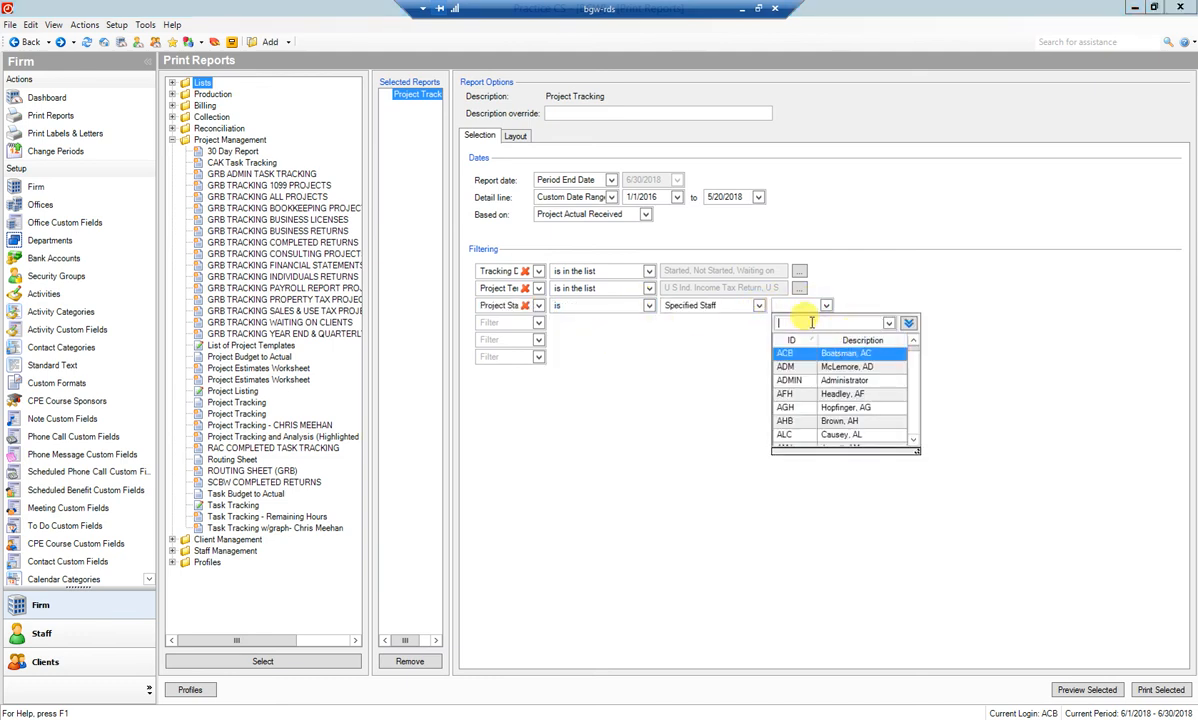
{"action": "type", "text": "hathcock"}
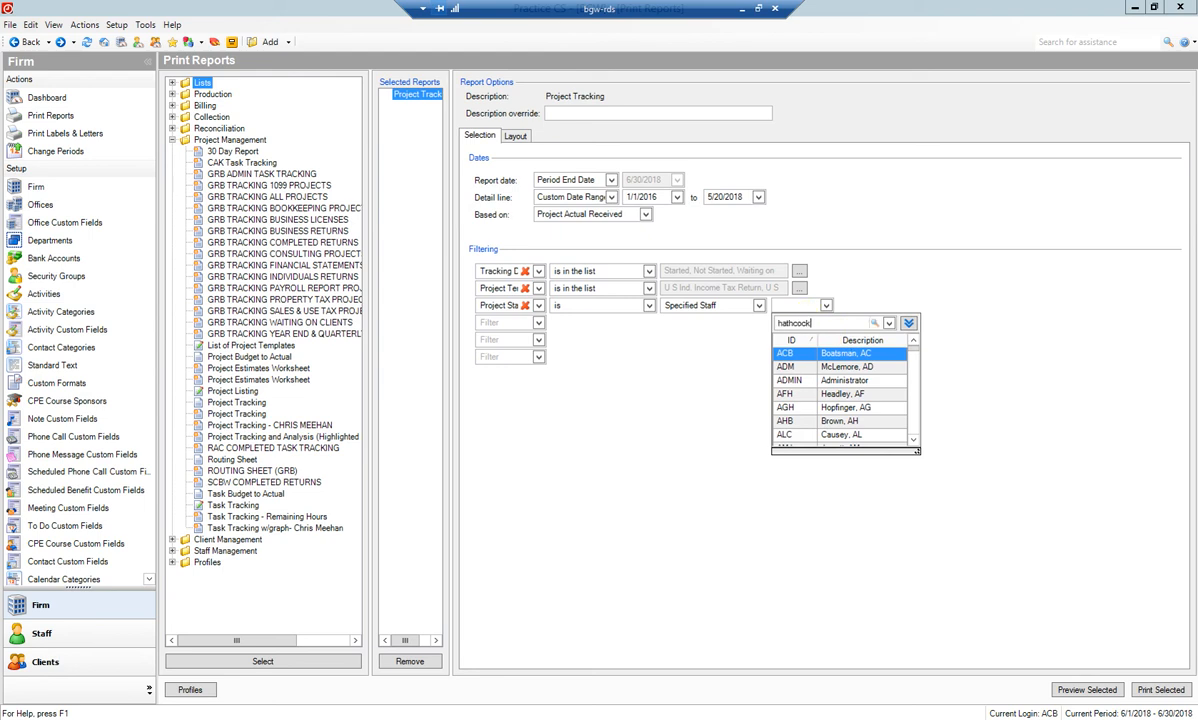
{"action": "left_click", "coordinate": [874, 323]}
{"action": "left_click", "coordinate": [840, 355]}
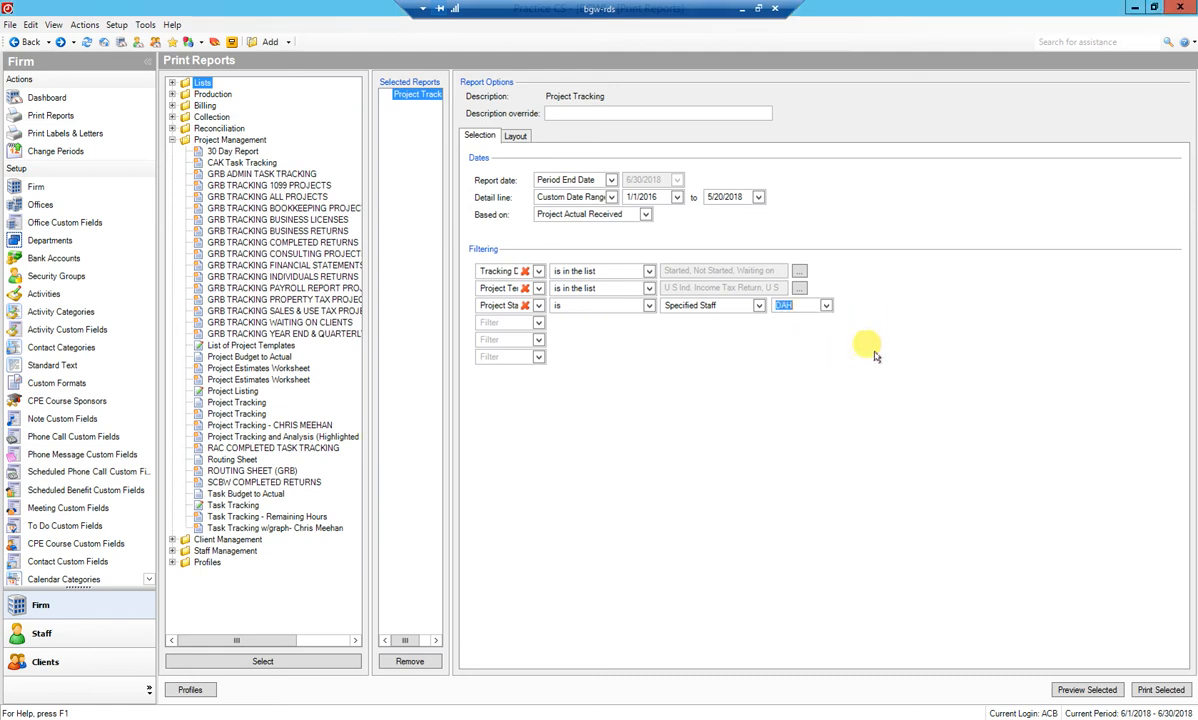
Step: Change the report layout's first grouping to Project Project Manager
{"action": "left_click", "coordinate": [516, 135]}
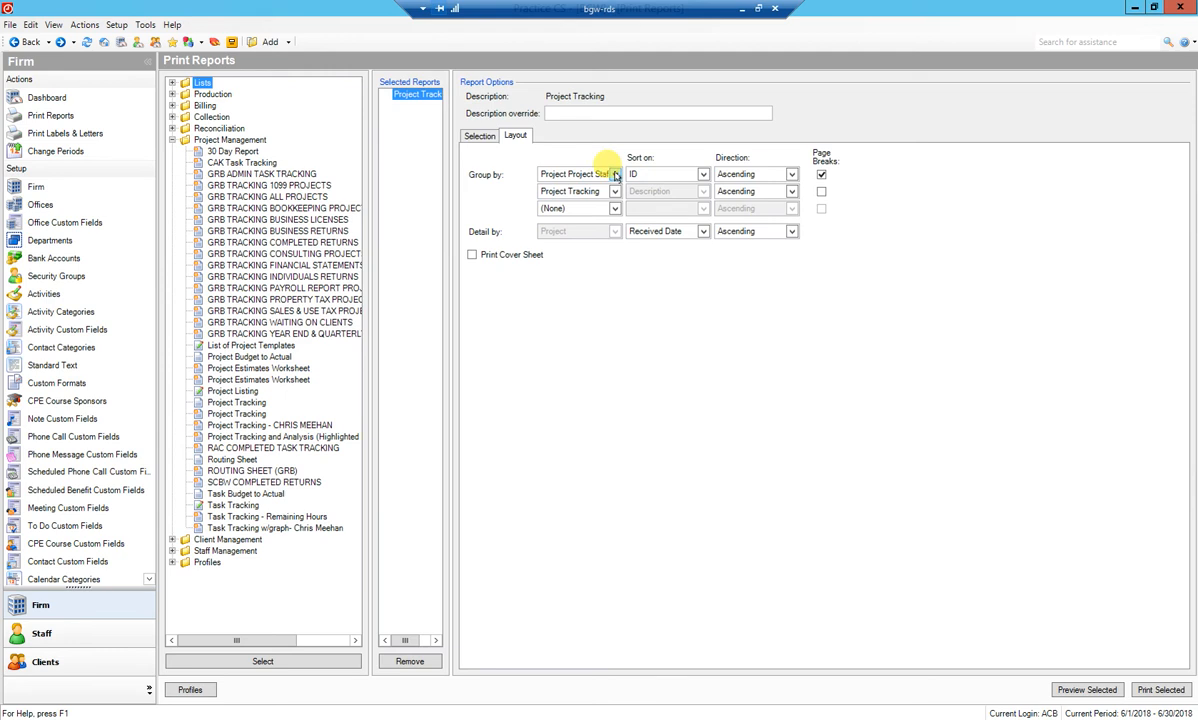
{"action": "left_click", "coordinate": [615, 174]}
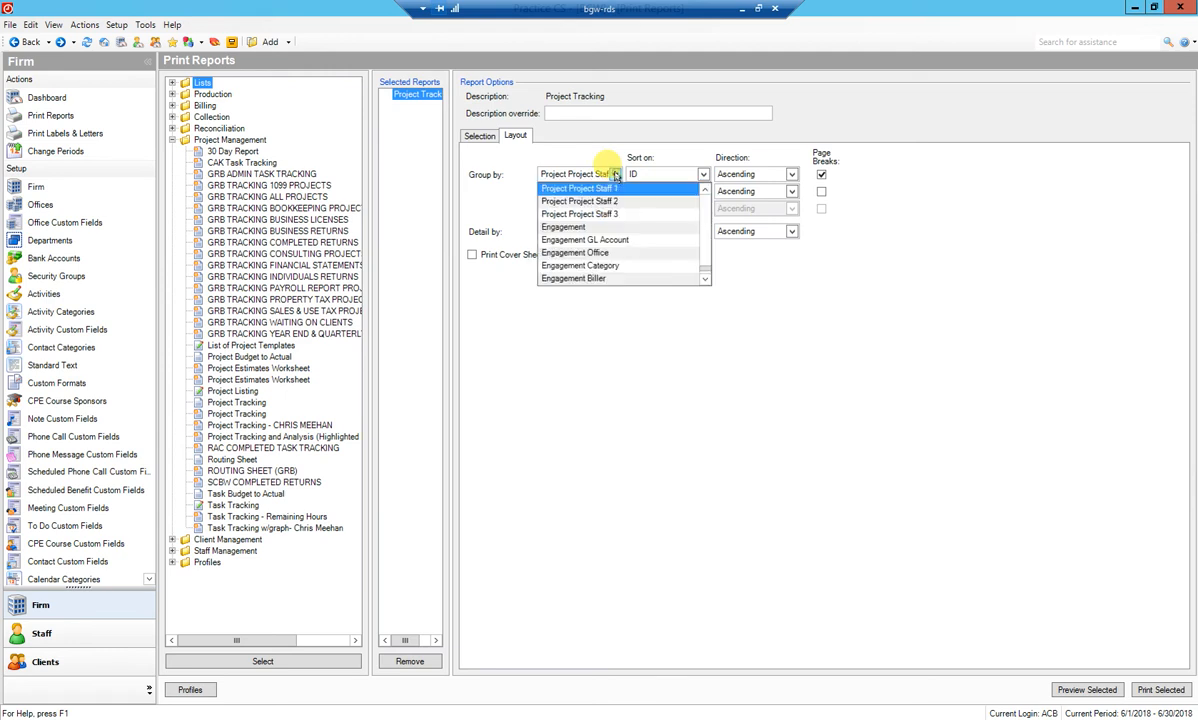
{"action": "left_click", "coordinate": [705, 193]}
{"action": "left_click", "coordinate": [705, 193]}
{"action": "left_click", "coordinate": [705, 193]}
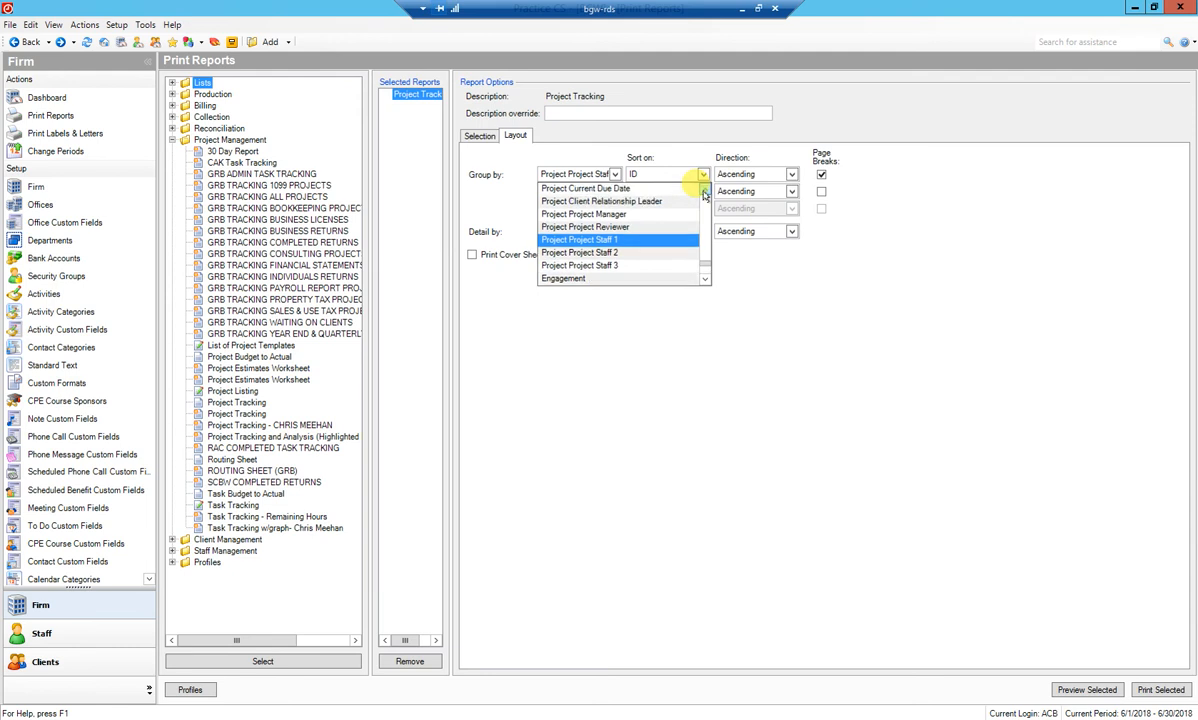
{"action": "left_click", "coordinate": [705, 192]}
{"action": "left_click", "coordinate": [705, 192]}
{"action": "left_click", "coordinate": [705, 192]}
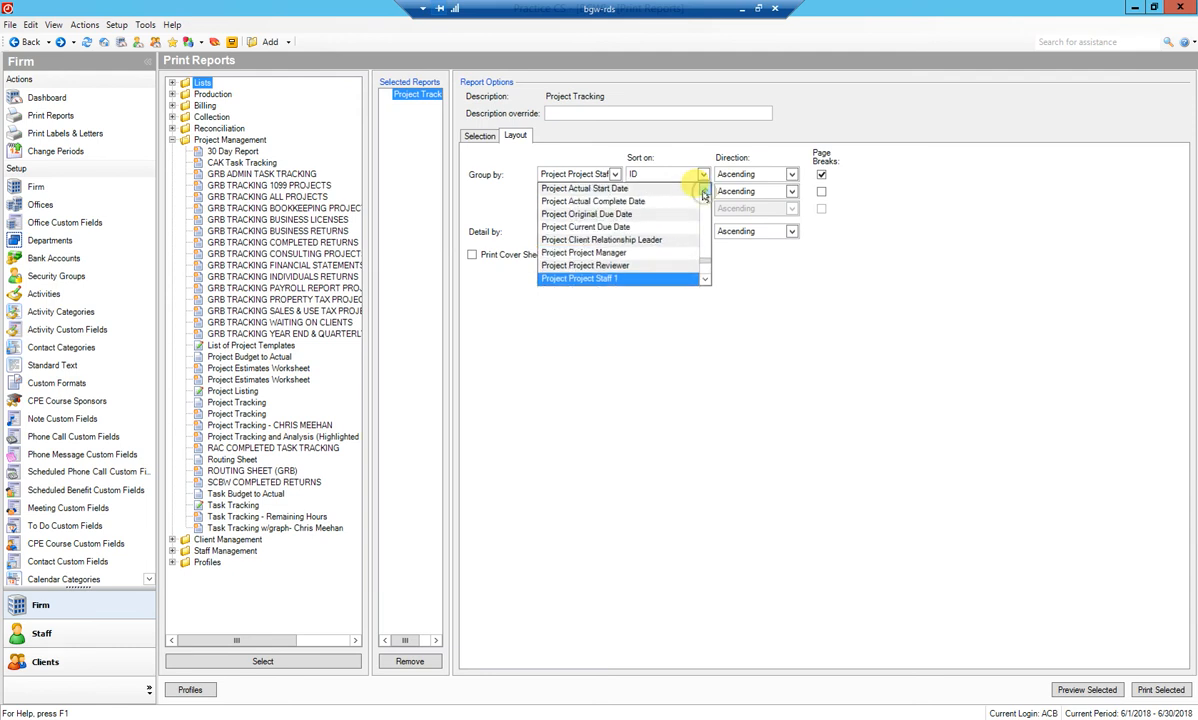
{"action": "left_click", "coordinate": [705, 279]}
{"action": "left_click", "coordinate": [705, 279]}
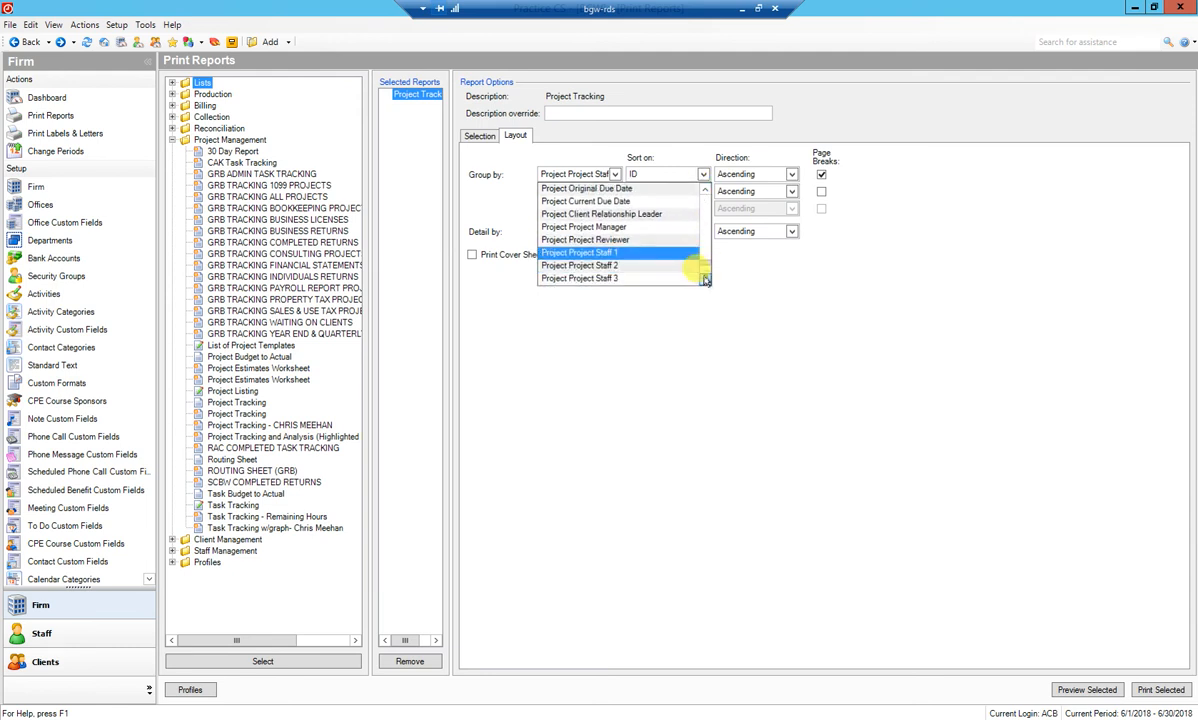
{"action": "left_click", "coordinate": [604, 227]}
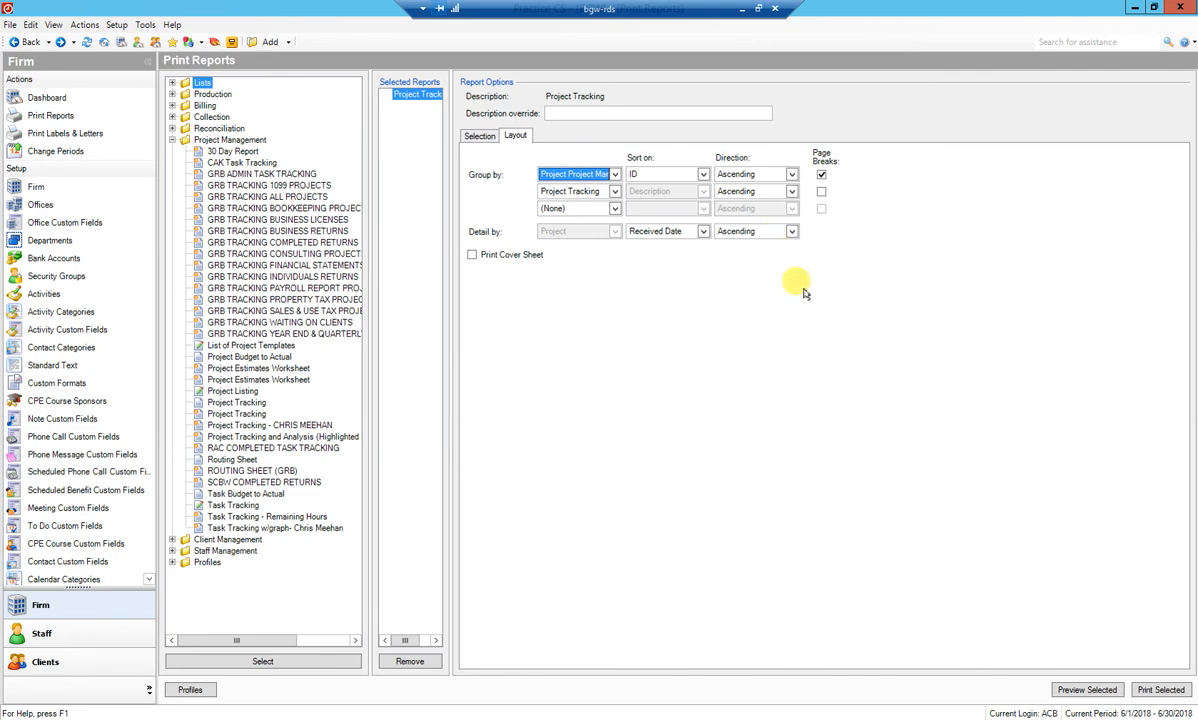
Step: Preview the Project Tracking report grouped by project manager, read through its first six pages, and return to the report options
{"action": "left_click", "coordinate": [1080, 689]}
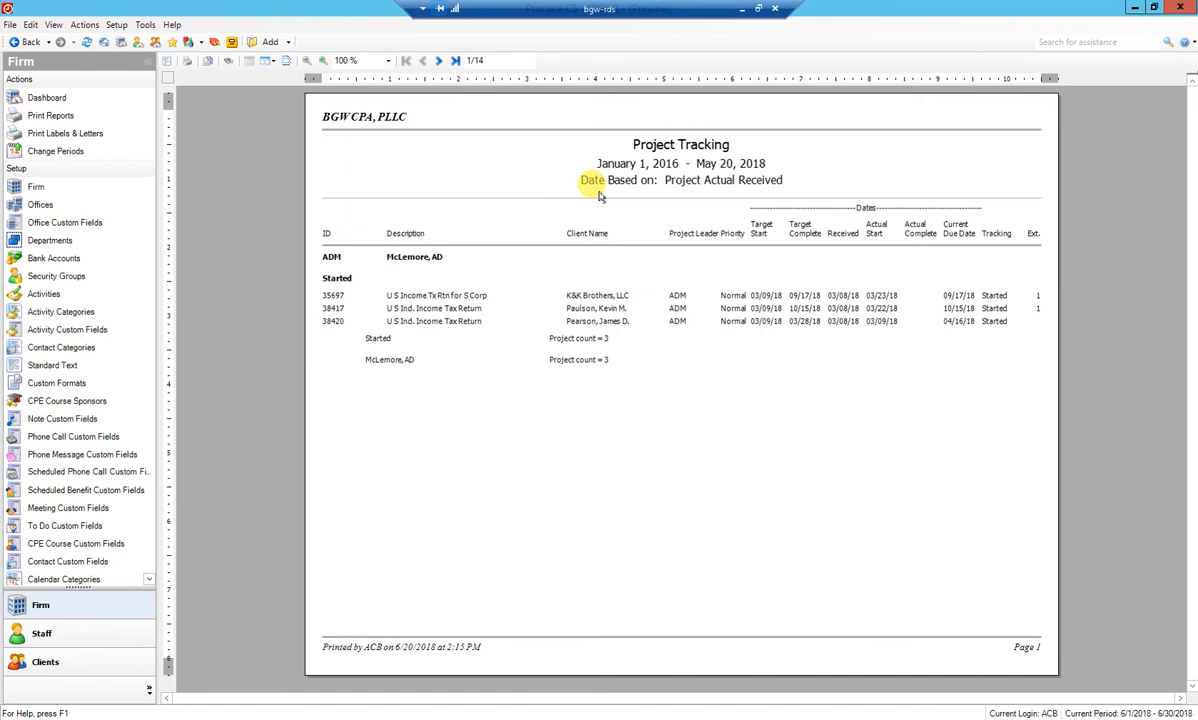
{"action": "left_click", "coordinate": [440, 62]}
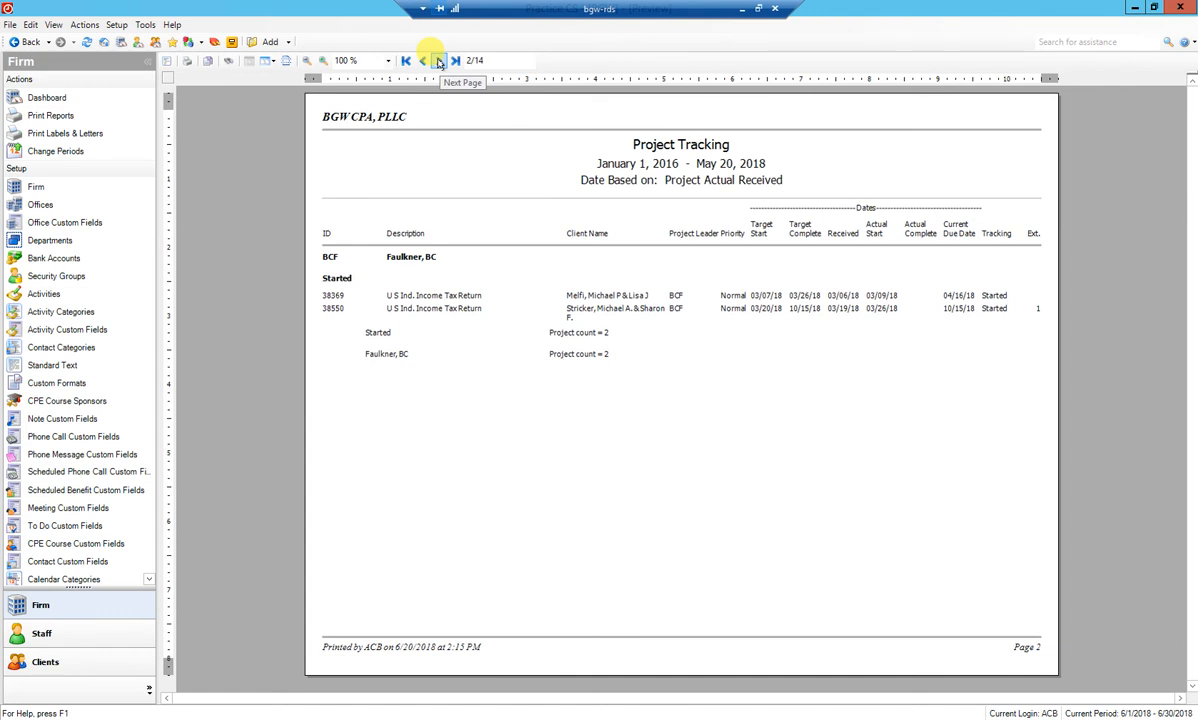
{"action": "left_click", "coordinate": [440, 62]}
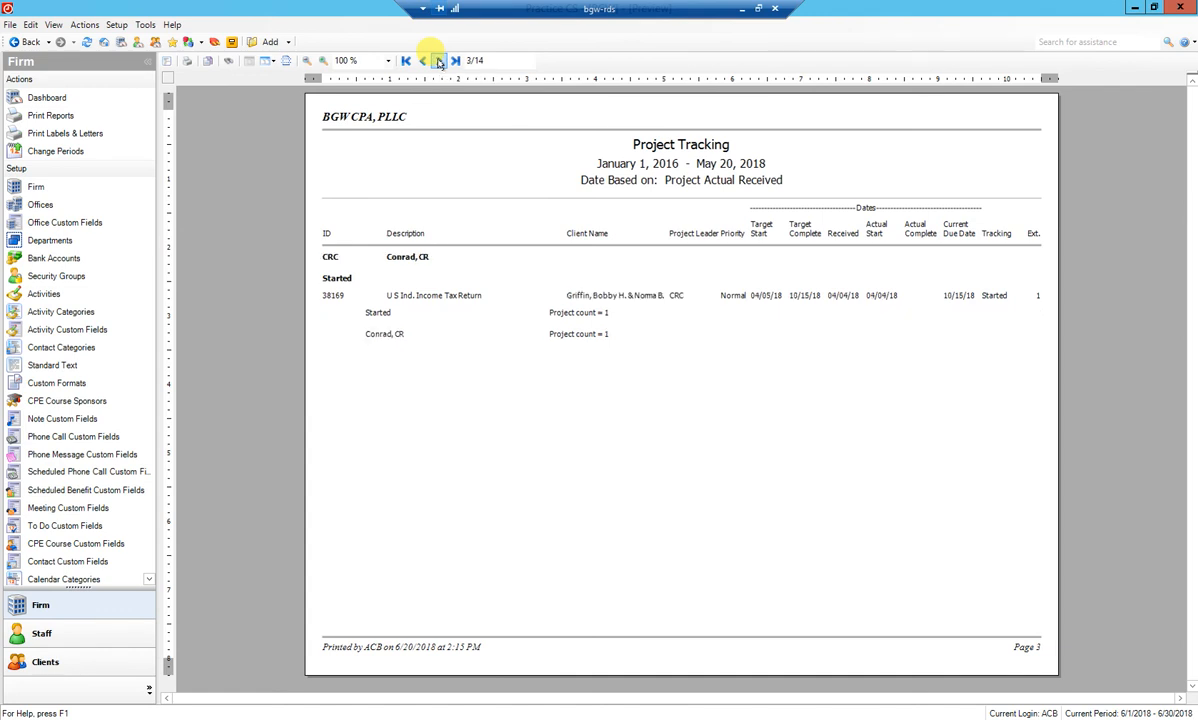
{"action": "left_click", "coordinate": [440, 62]}
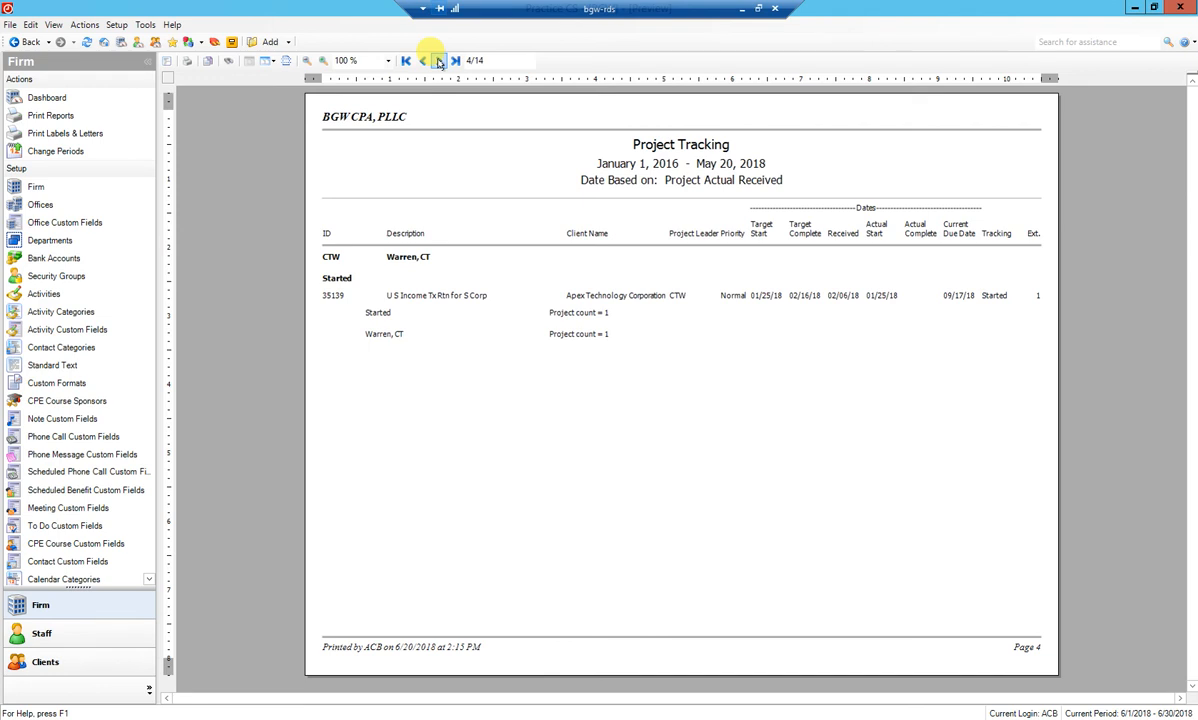
{"action": "left_click", "coordinate": [440, 62]}
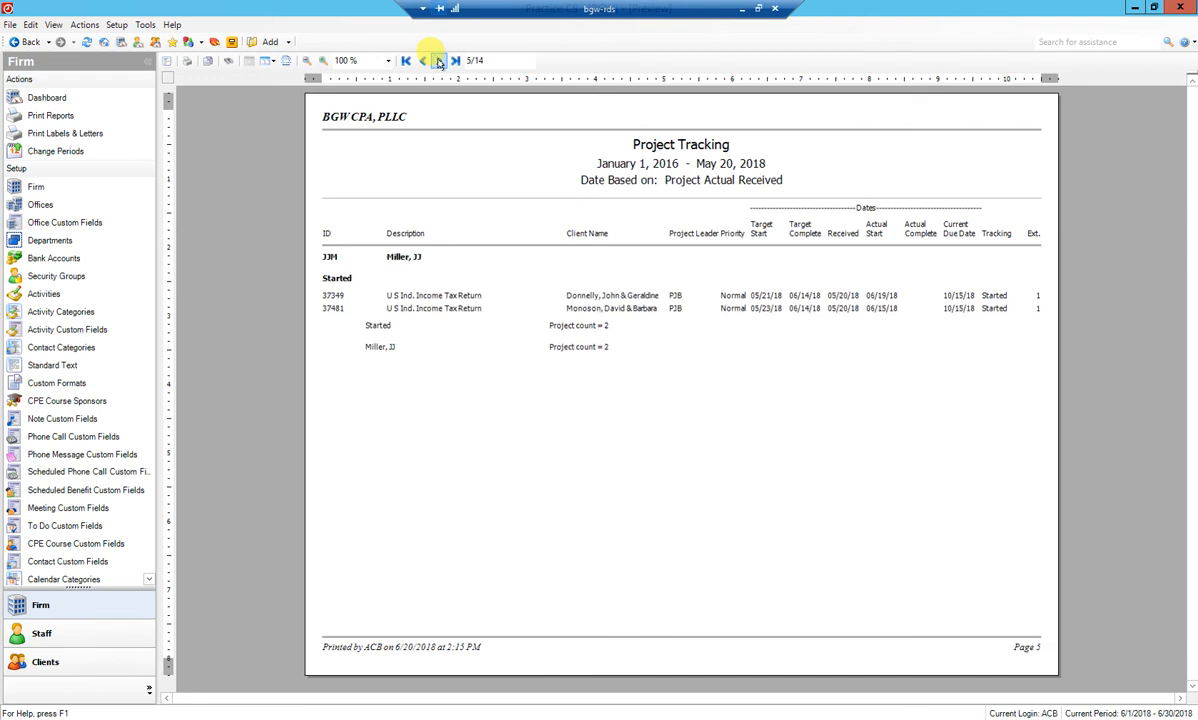
{"action": "left_click", "coordinate": [440, 62]}
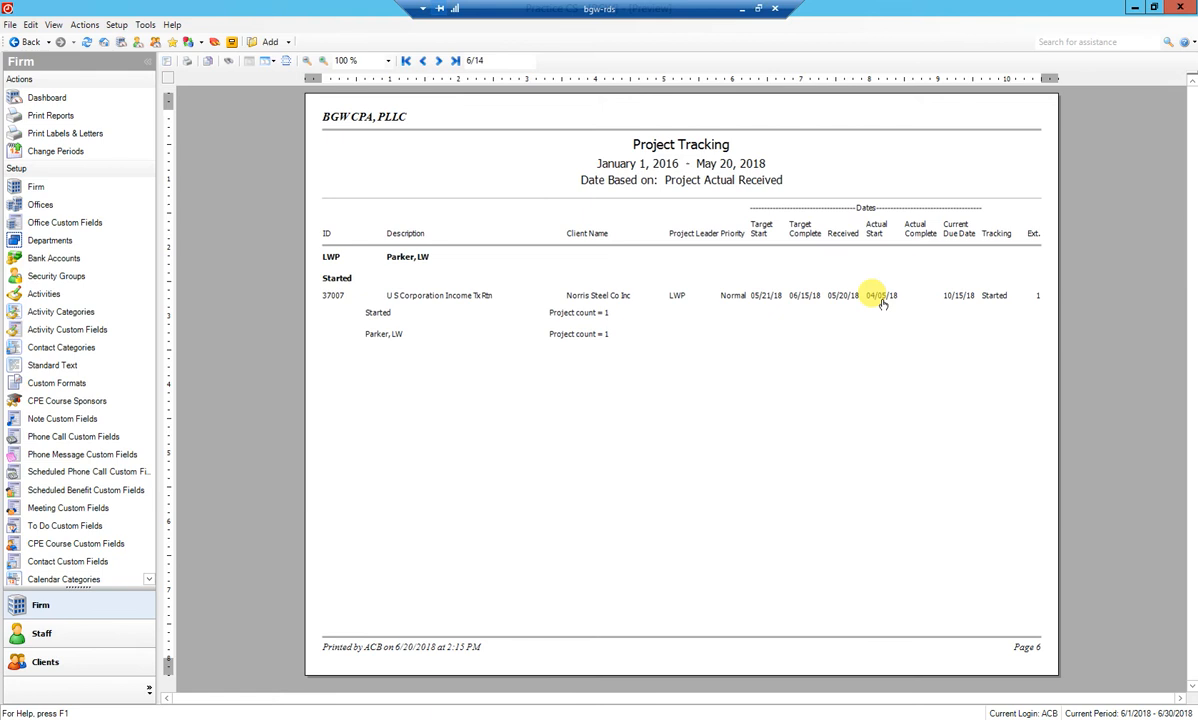
{"action": "left_click", "coordinate": [22, 42]}
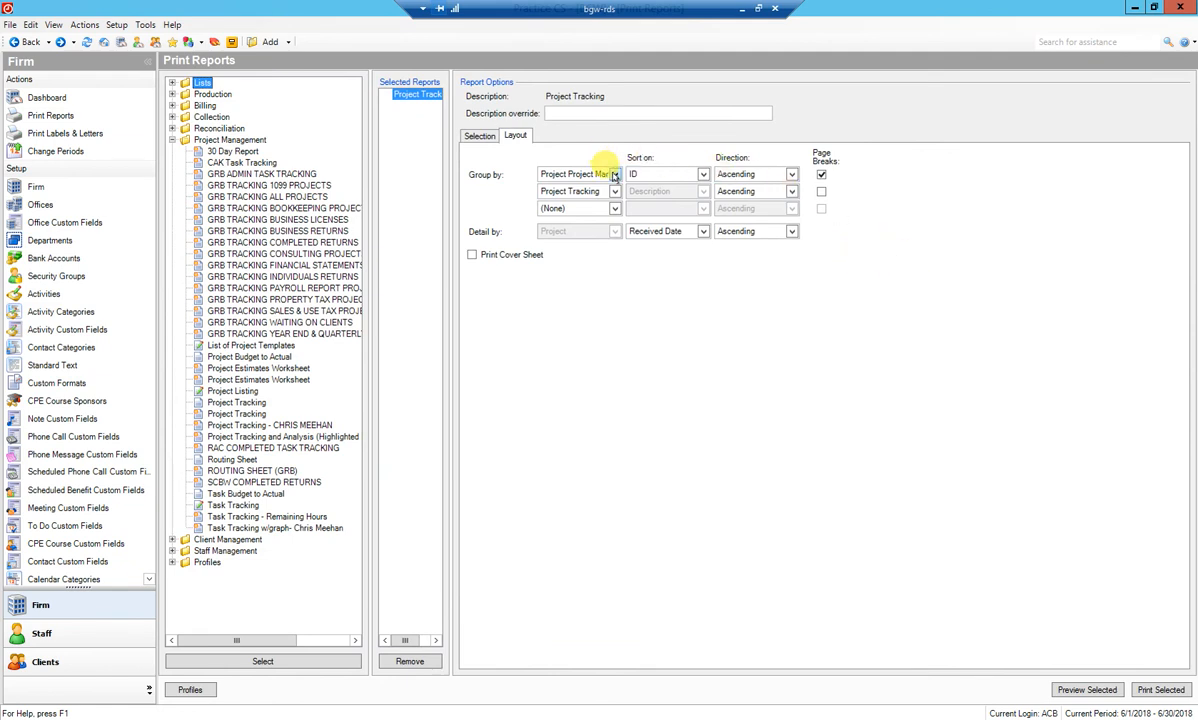
Step: Change the report's third filter field to Client Relationship Leader (custom) ID
{"action": "left_click", "coordinate": [479, 136]}
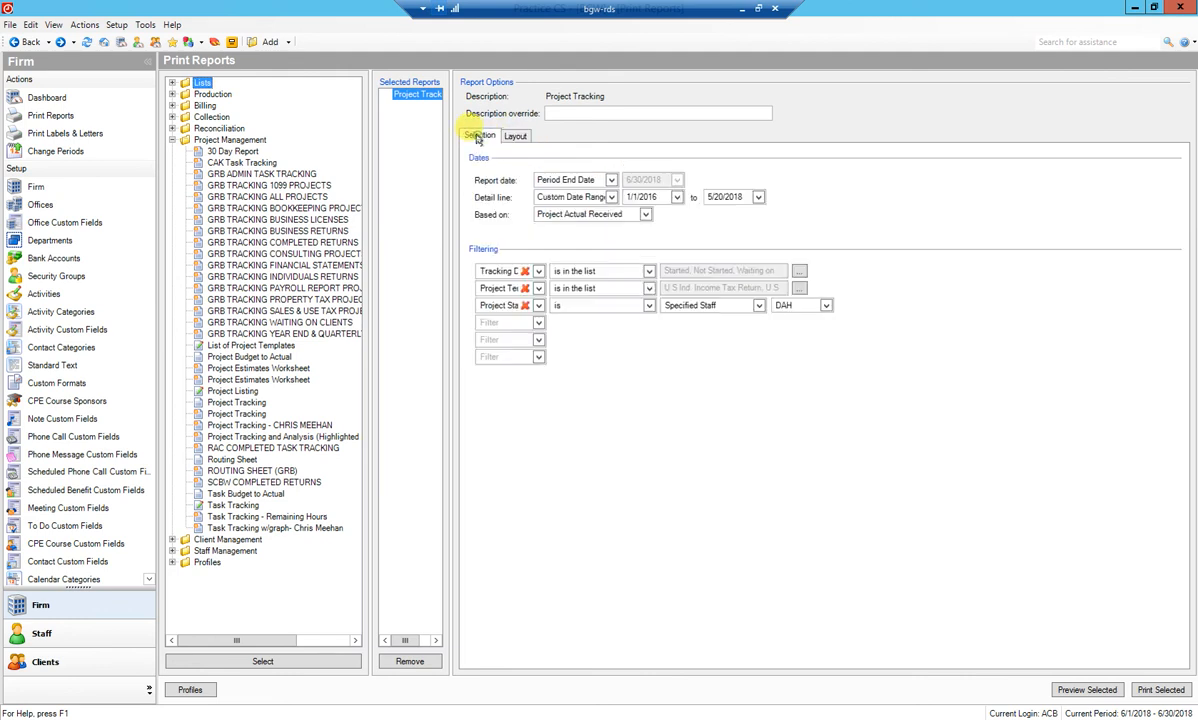
{"action": "left_click", "coordinate": [539, 306]}
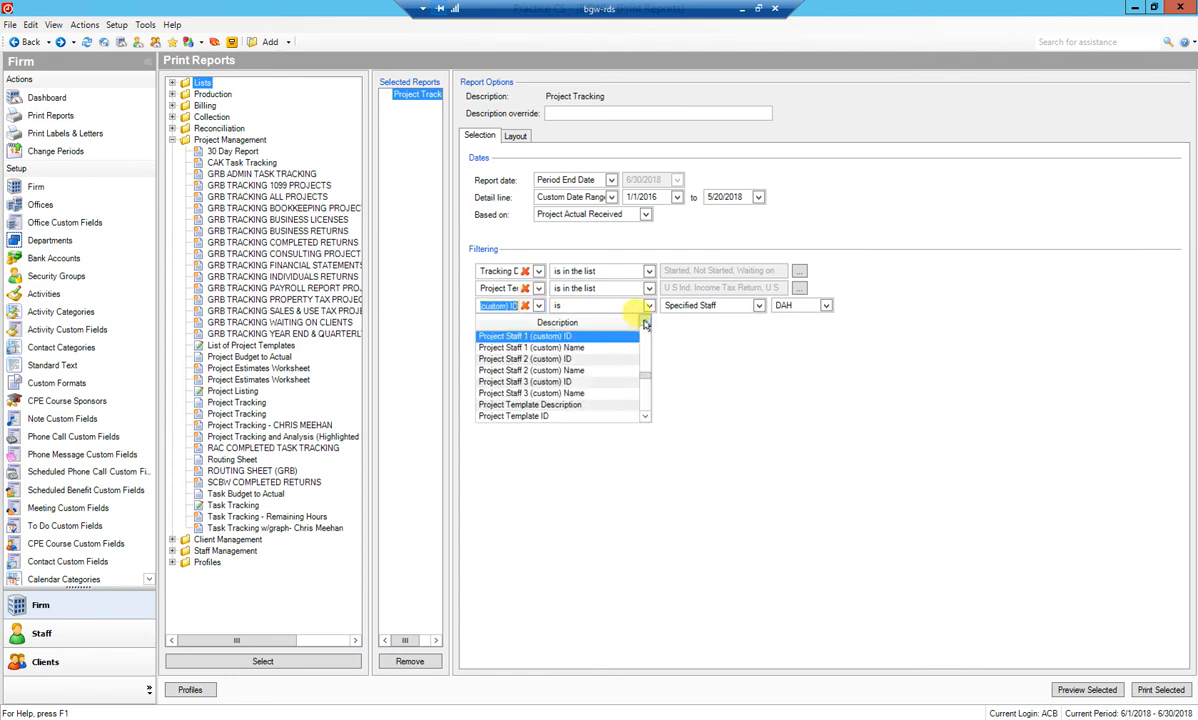
{"action": "left_click", "coordinate": [645, 322]}
{"action": "left_click", "coordinate": [645, 322]}
{"action": "left_click", "coordinate": [645, 322]}
{"action": "left_click", "coordinate": [645, 322]}
{"action": "left_click", "coordinate": [645, 322]}
{"action": "left_click", "coordinate": [645, 322]}
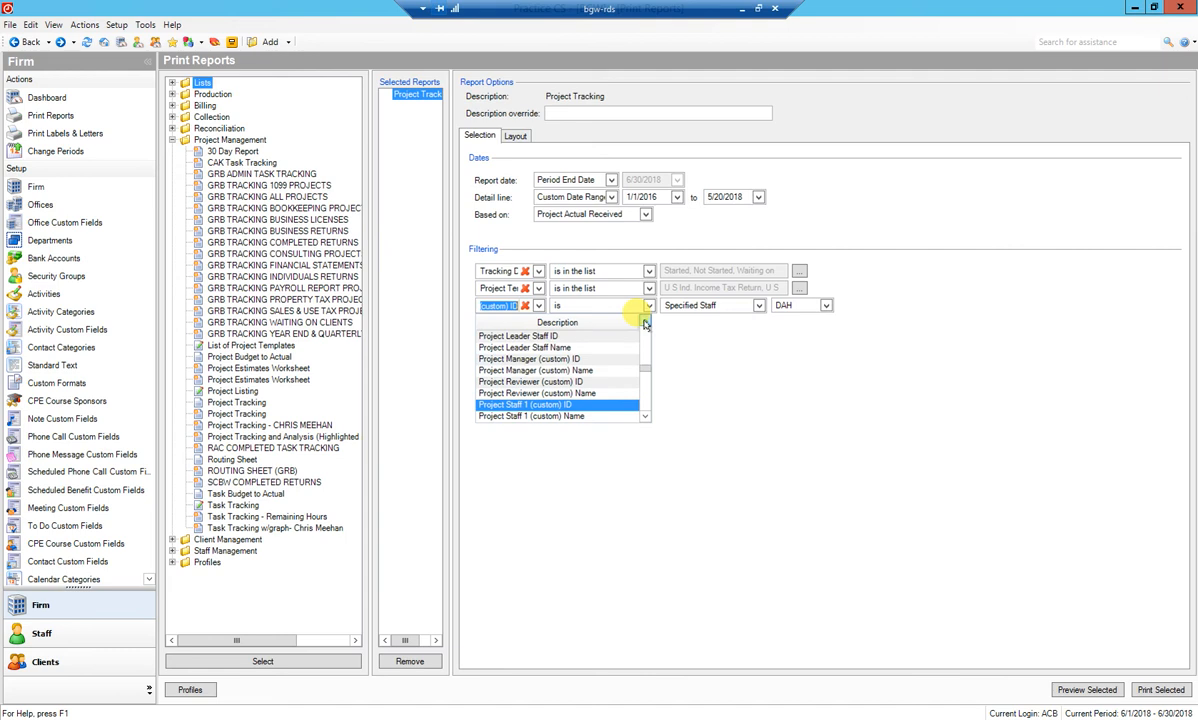
{"action": "left_click", "coordinate": [645, 322]}
{"action": "left_click", "coordinate": [645, 322]}
{"action": "left_click", "coordinate": [645, 322]}
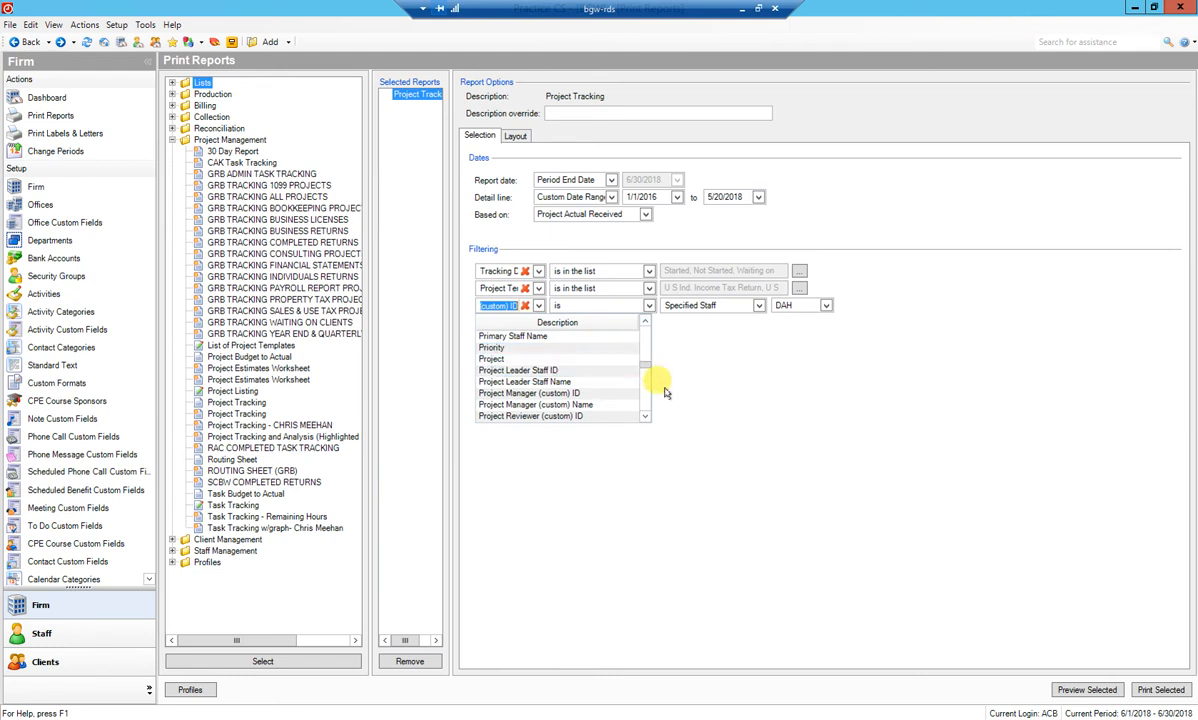
{"action": "left_click", "coordinate": [645, 322]}
{"action": "left_click", "coordinate": [645, 322]}
{"action": "left_click", "coordinate": [645, 322]}
{"action": "left_click", "coordinate": [645, 322]}
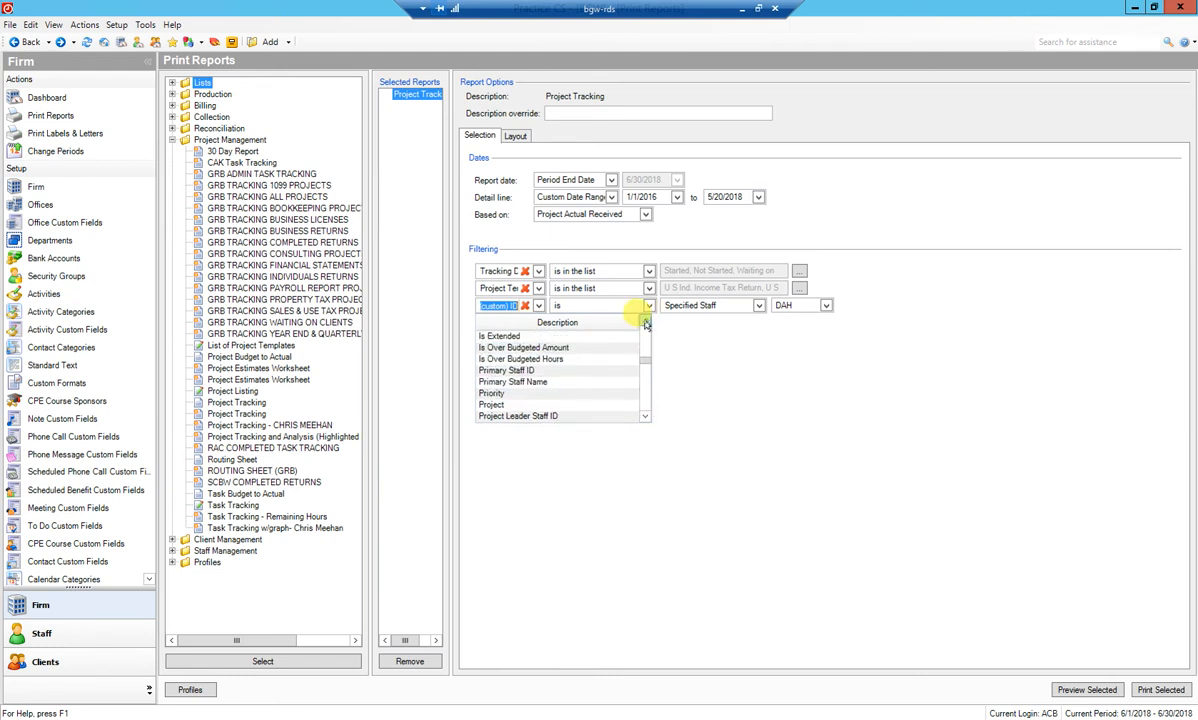
{"action": "left_click", "coordinate": [645, 322]}
{"action": "left_click", "coordinate": [645, 322]}
{"action": "left_click", "coordinate": [645, 322]}
{"action": "left_click", "coordinate": [645, 322]}
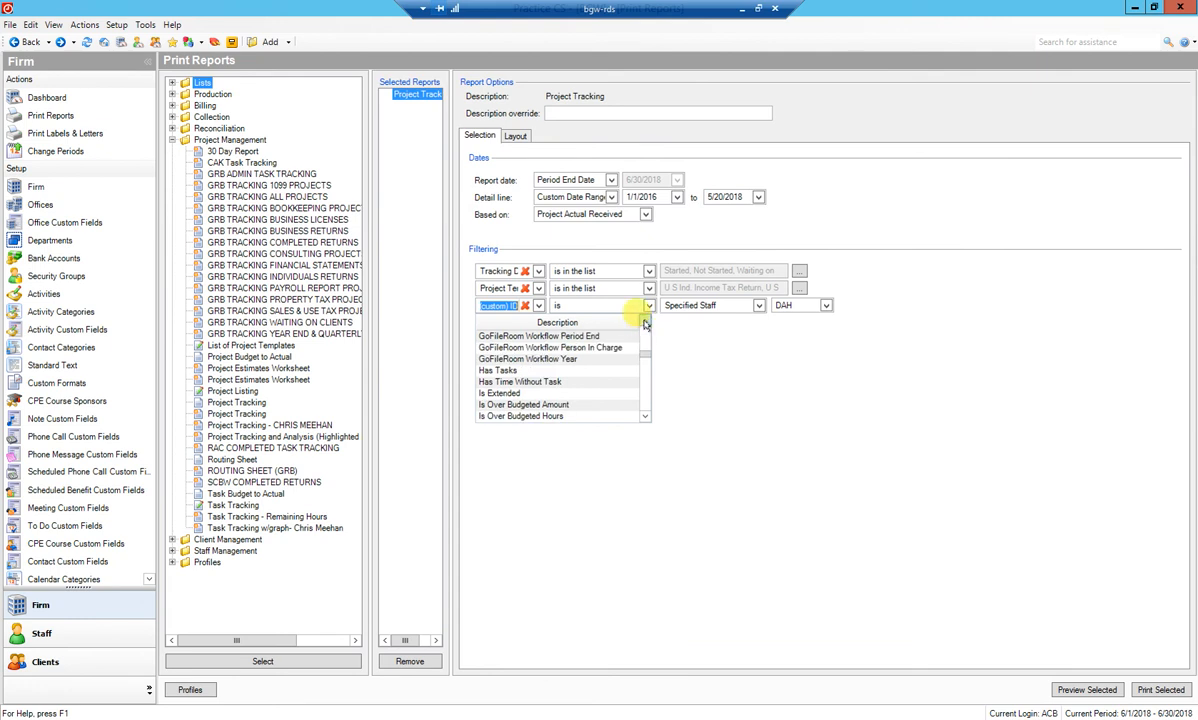
{"action": "left_click", "coordinate": [645, 332]}
{"action": "left_click", "coordinate": [646, 333]}
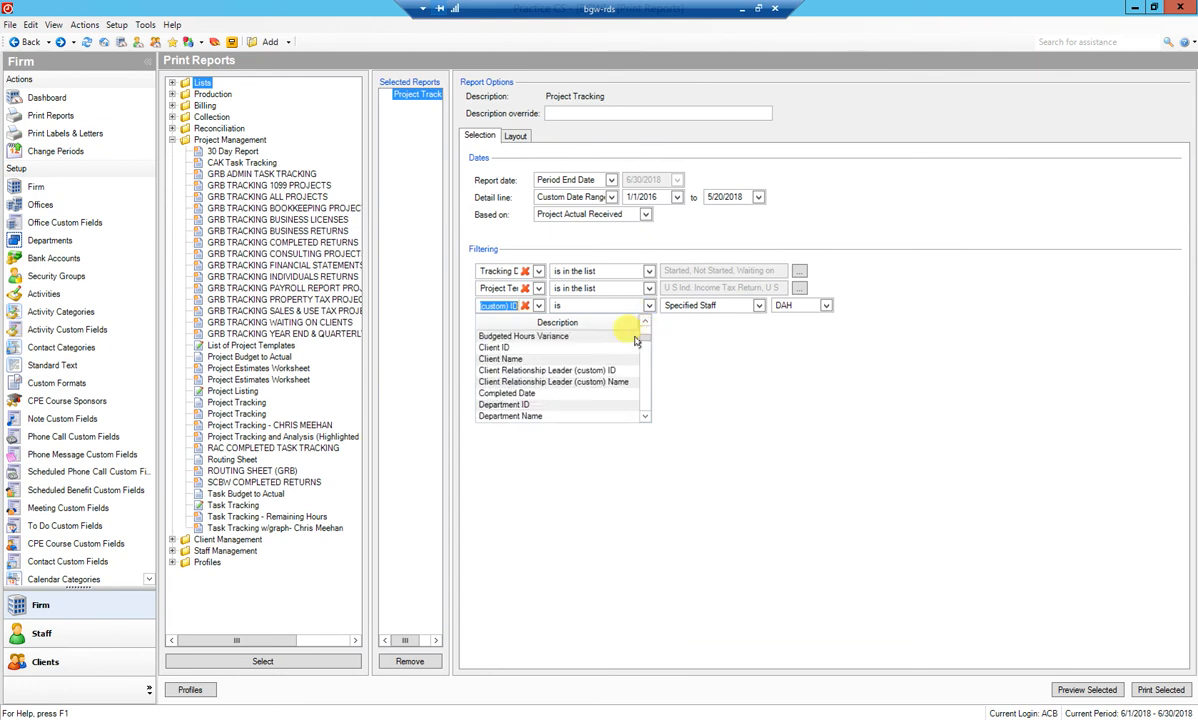
{"action": "left_click", "coordinate": [605, 370]}
Step: Set the Client Relationship Leader filter's condition to "is" with Specified Staff, and pick the leader by searching for the surname
{"action": "left_click", "coordinate": [650, 306]}
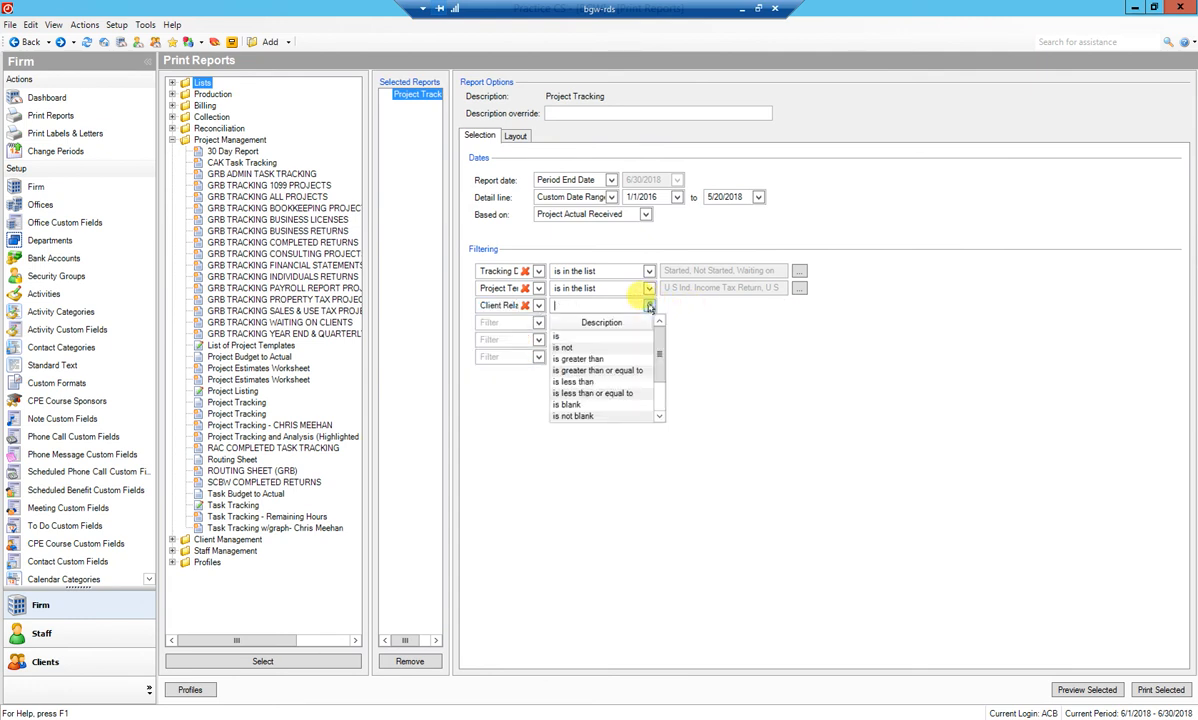
{"action": "left_click", "coordinate": [636, 321]}
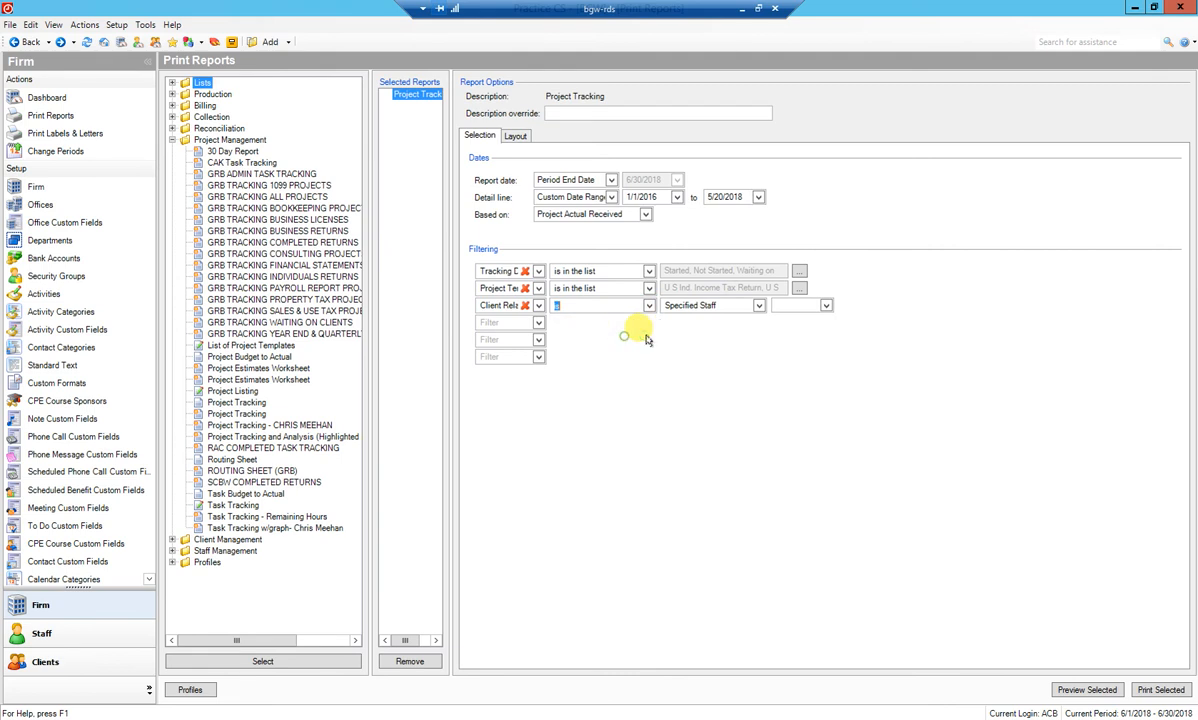
{"action": "left_click", "coordinate": [825, 305]}
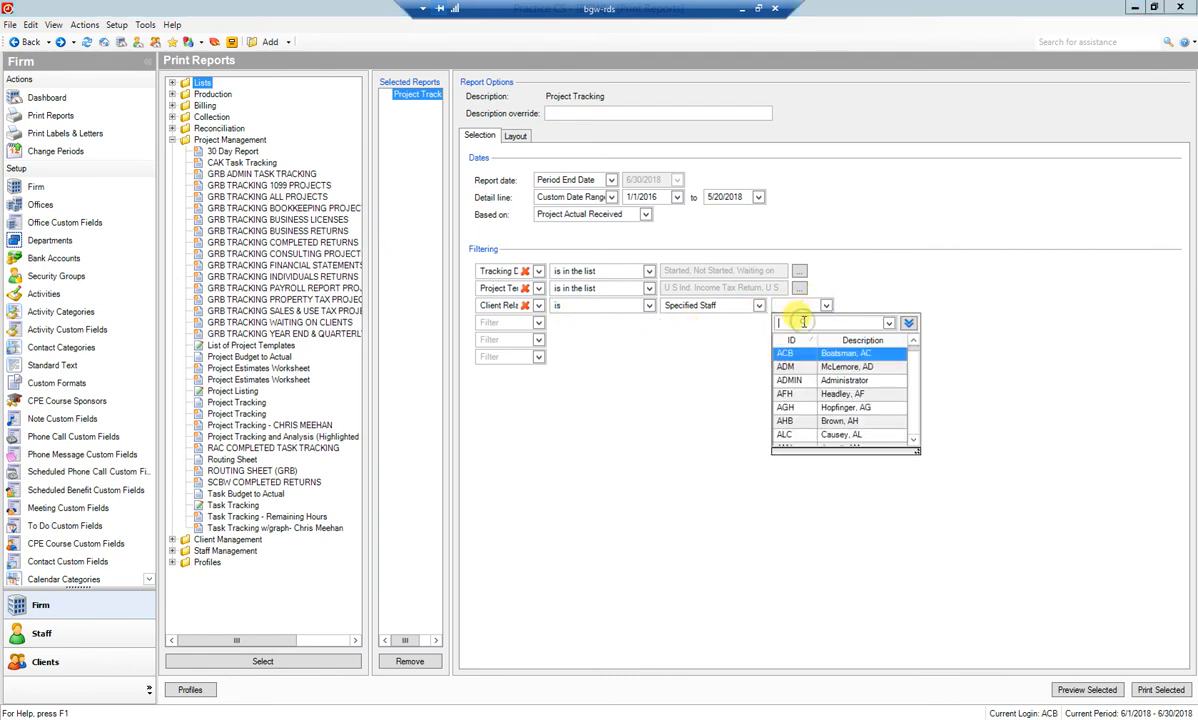
{"action": "type", "text": "blum"}
{"action": "left_click", "coordinate": [874, 323]}
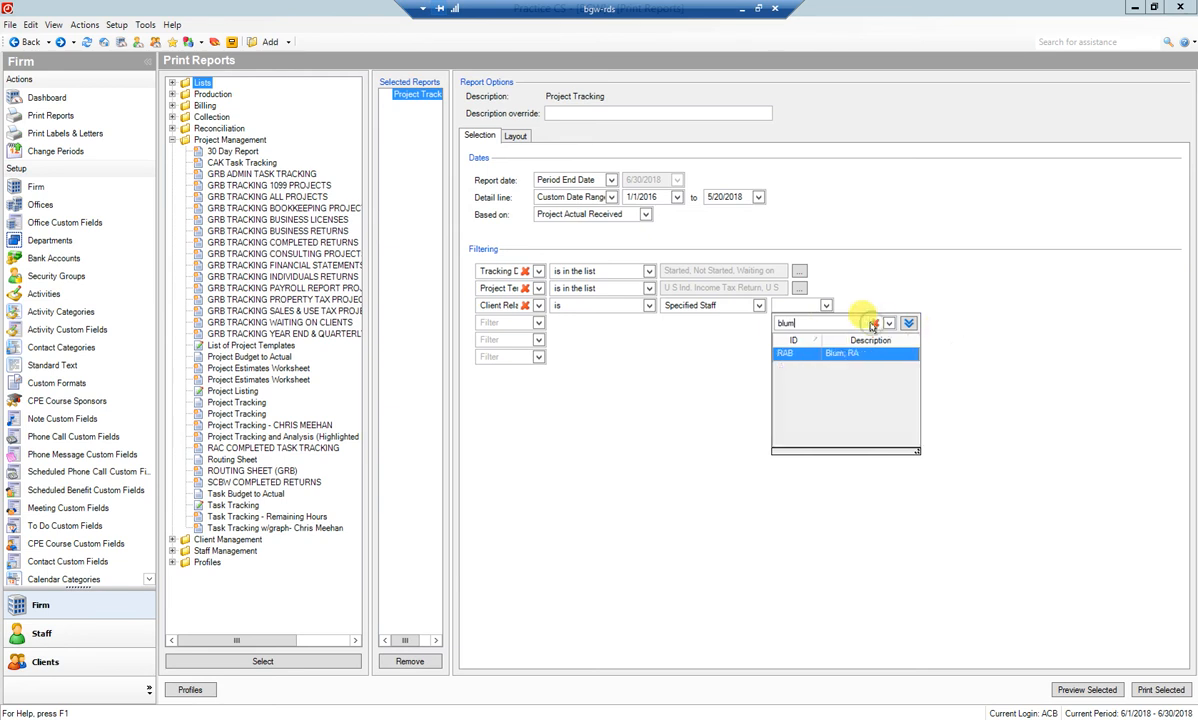
{"action": "left_click", "coordinate": [834, 356]}
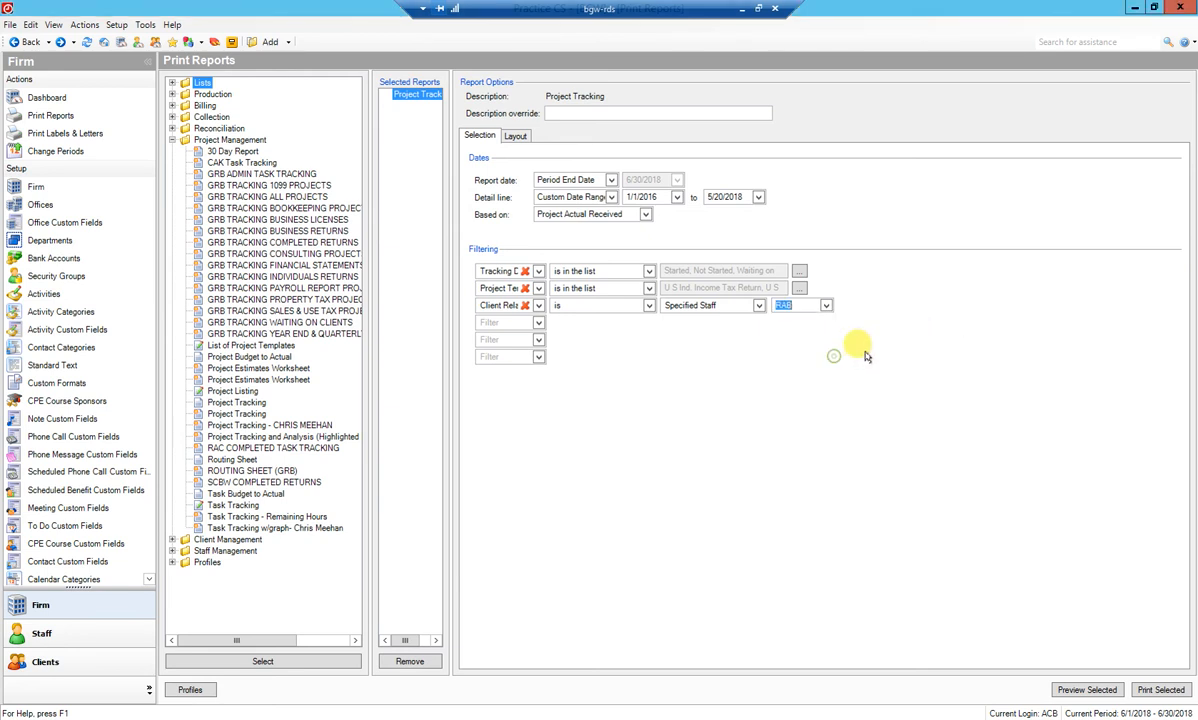
Step: Preview the Project Tracking report filtered by client relationship leader, check its grouped projects, and return to the report options
{"action": "left_click", "coordinate": [1089, 689]}
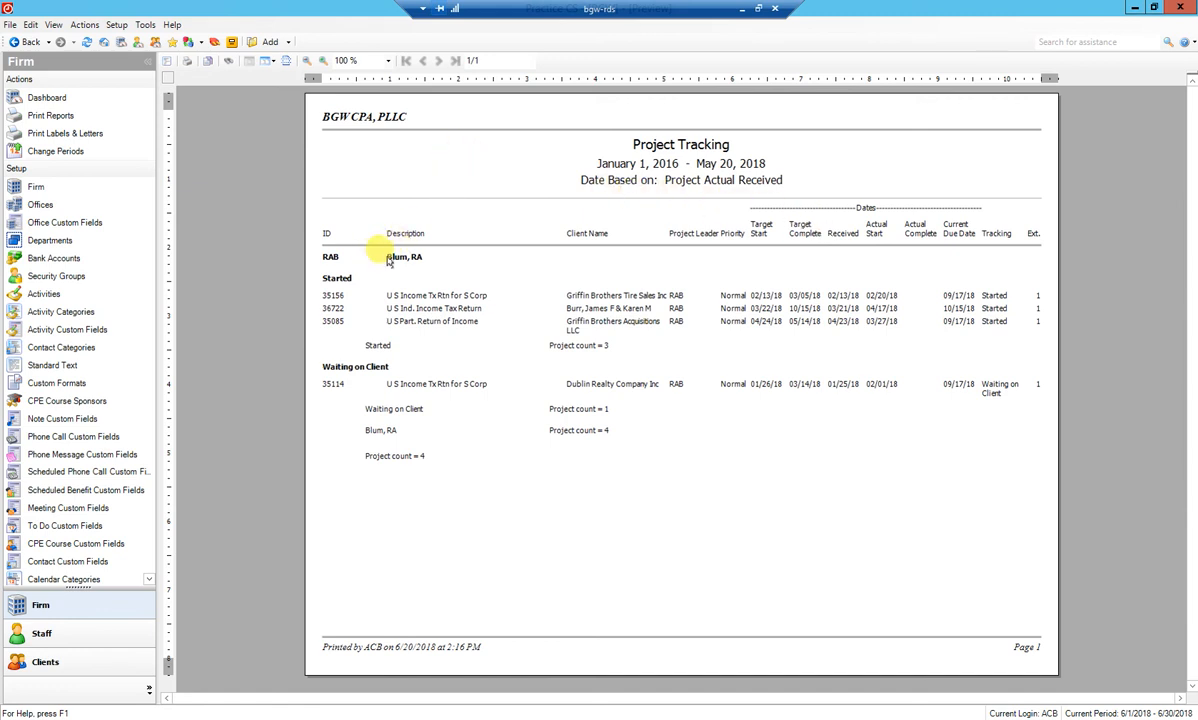
{"action": "left_click", "coordinate": [27, 42]}
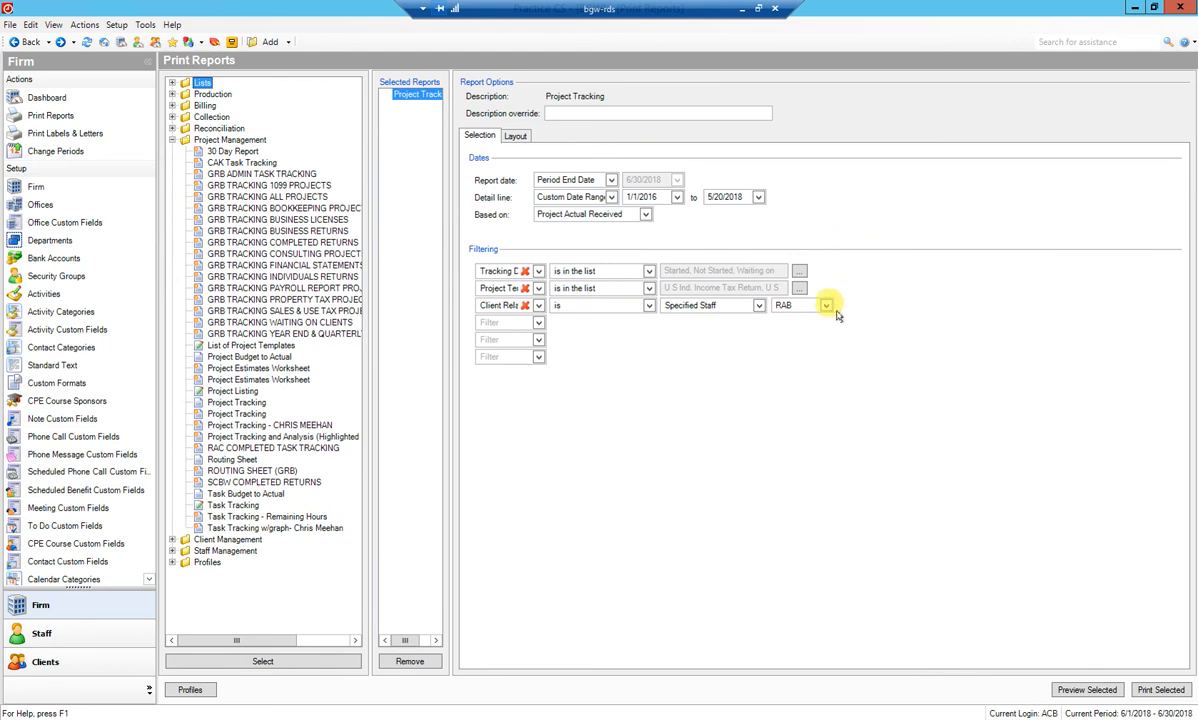
Step: Change the Project Tracking report's first grouping level to Project Project Staff 1
{"action": "left_click", "coordinate": [527, 137]}
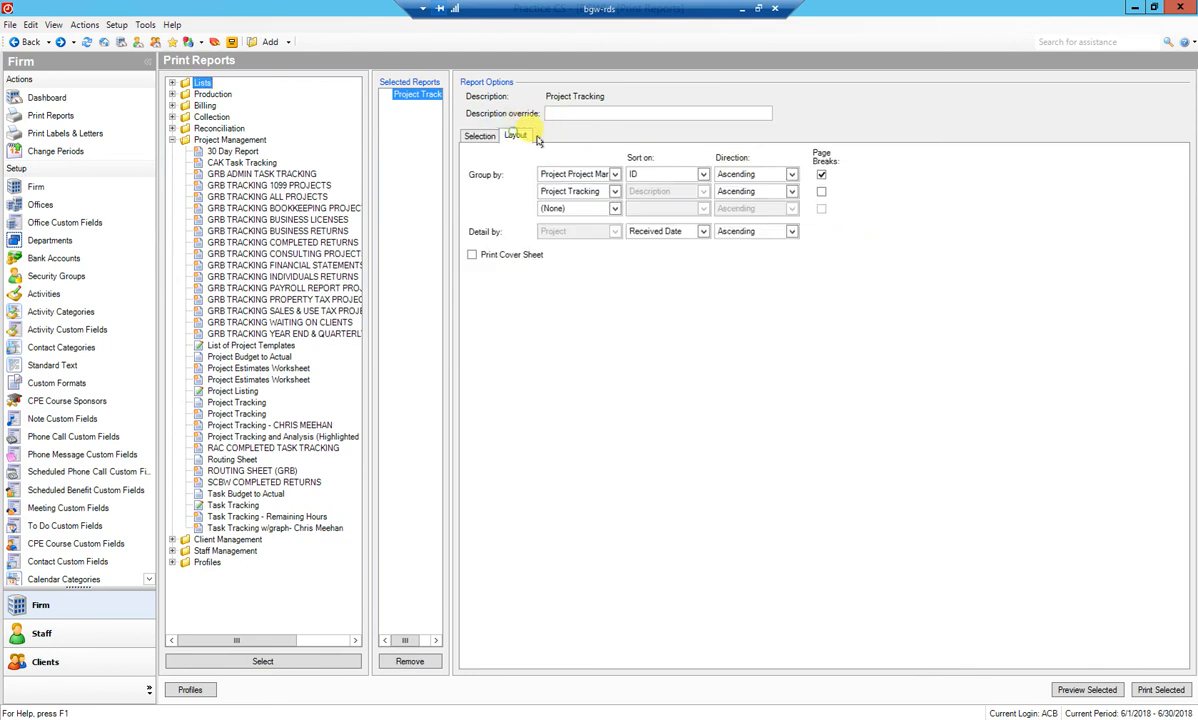
{"action": "left_click", "coordinate": [612, 174]}
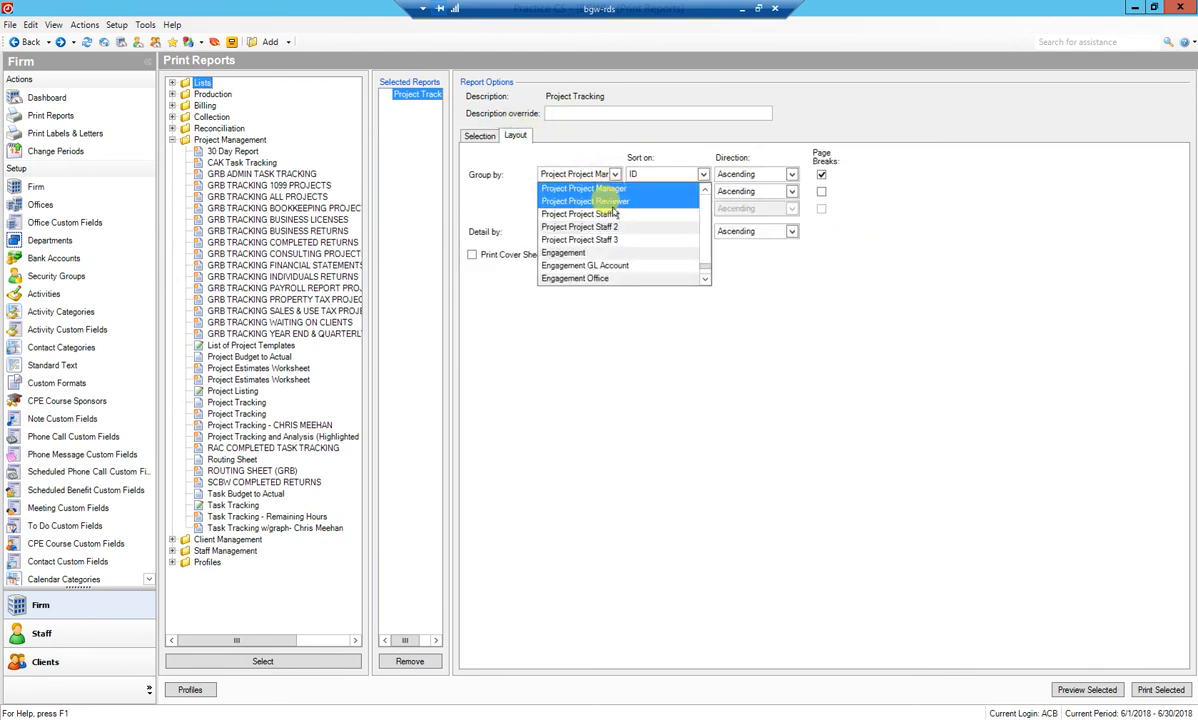
{"action": "left_click", "coordinate": [616, 215]}
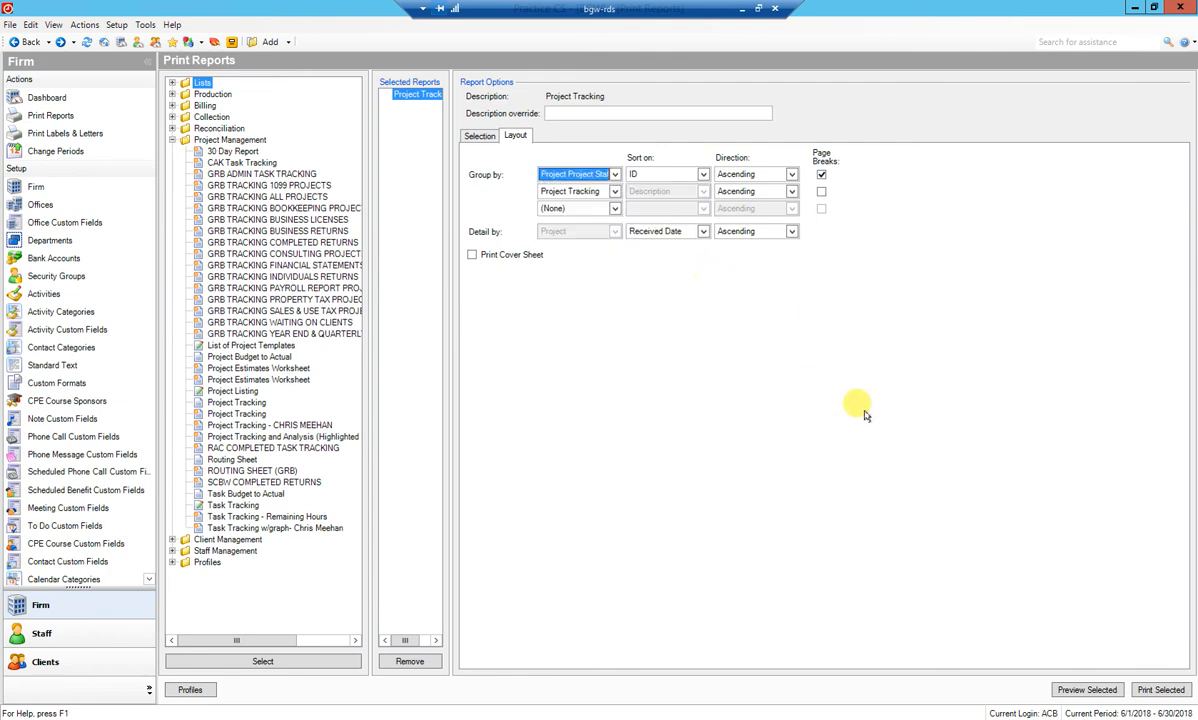
Step: Preview the report grouped by project staff, read through all three pages, and return to the report options
{"action": "left_click", "coordinate": [1088, 689]}
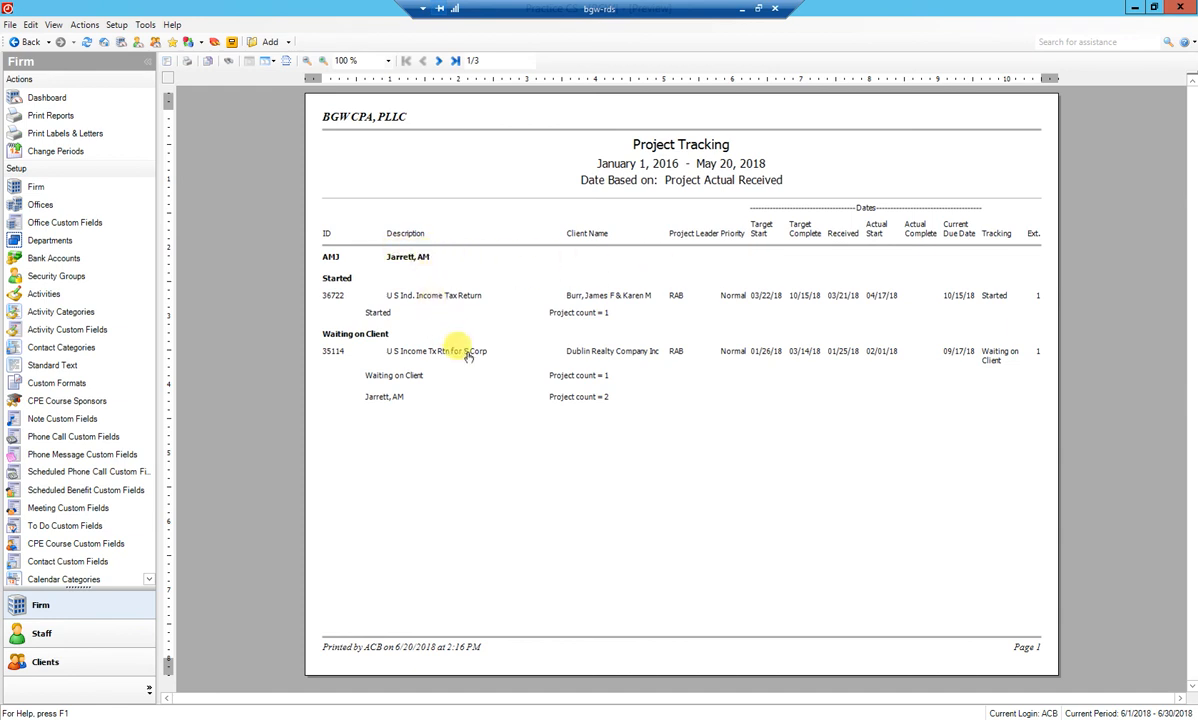
{"action": "left_click", "coordinate": [437, 61]}
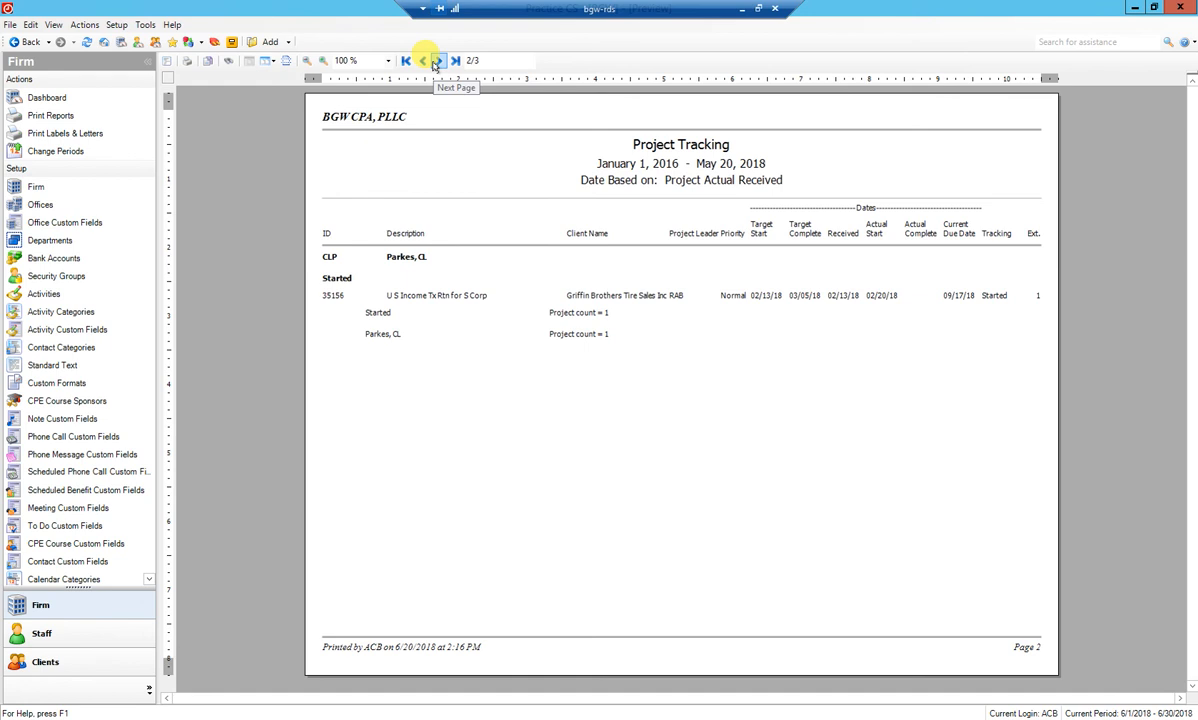
{"action": "left_click", "coordinate": [436, 61]}
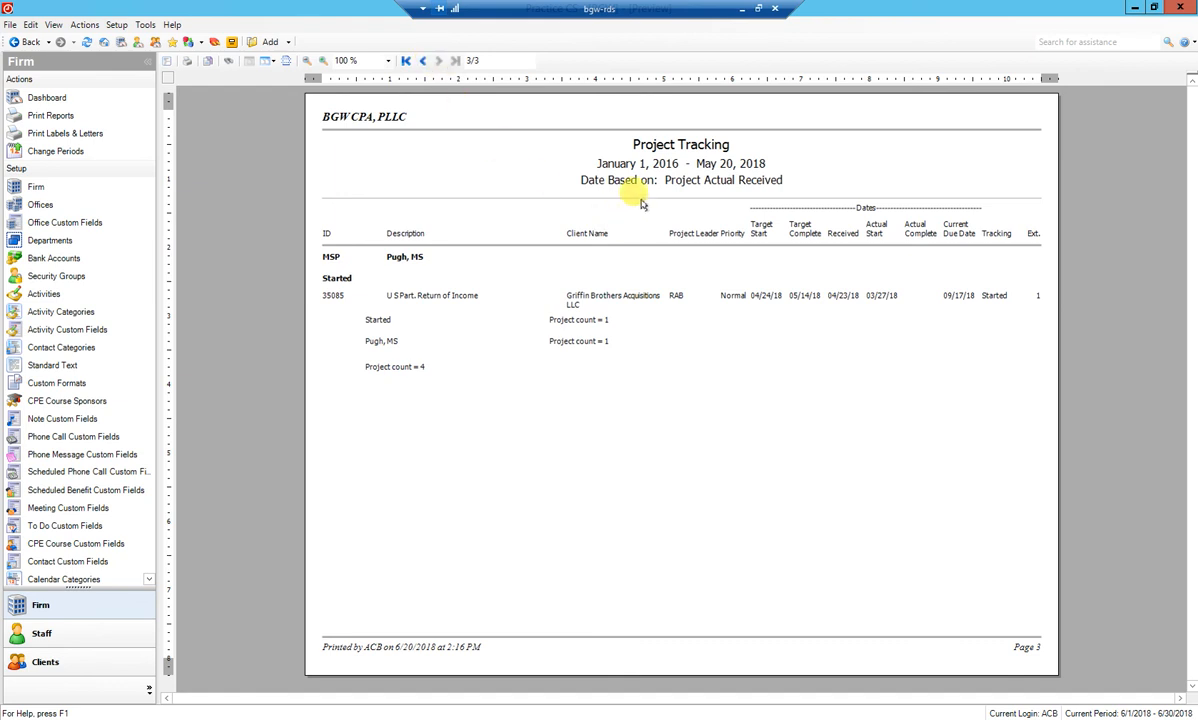
{"action": "left_click", "coordinate": [28, 42]}
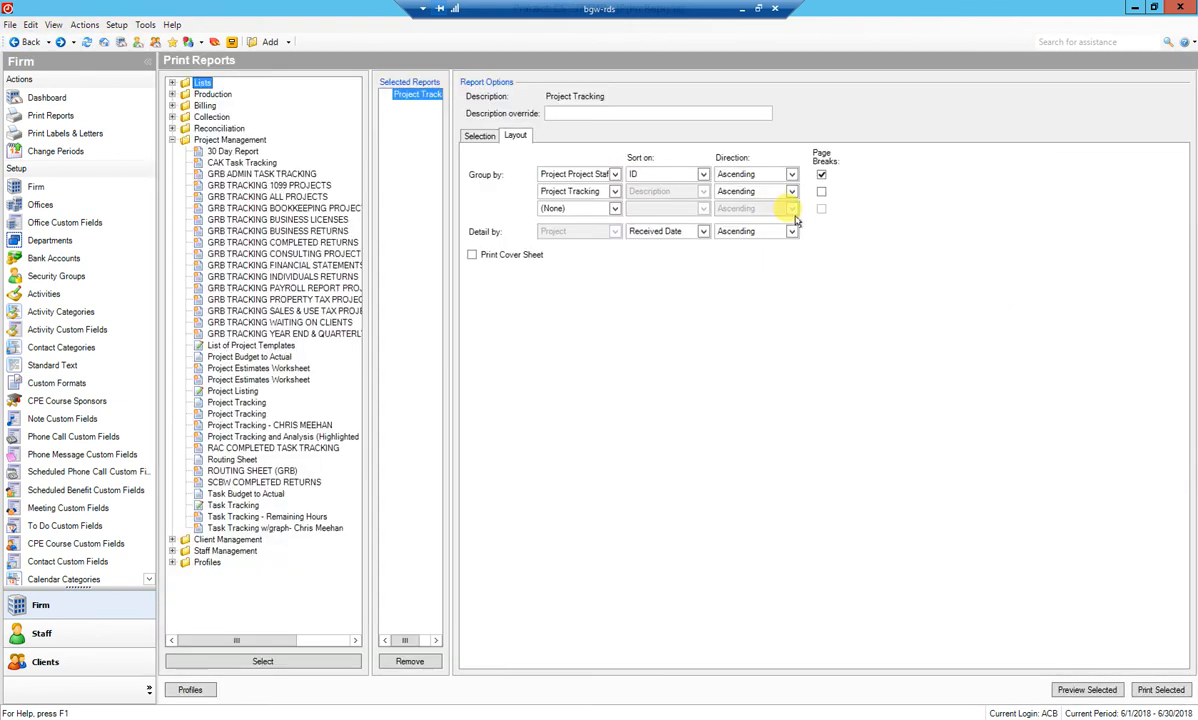
Step: Add Received Date as the report's fourth filter field
{"action": "left_click", "coordinate": [478, 134]}
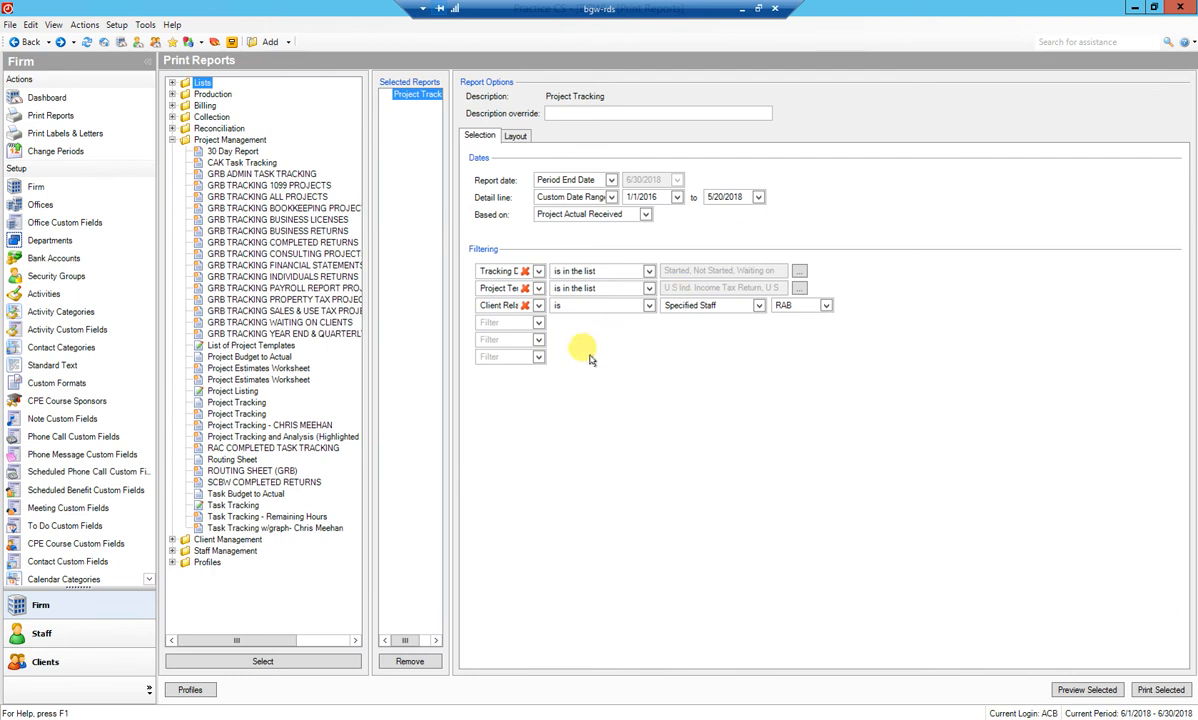
{"action": "left_click", "coordinate": [539, 323]}
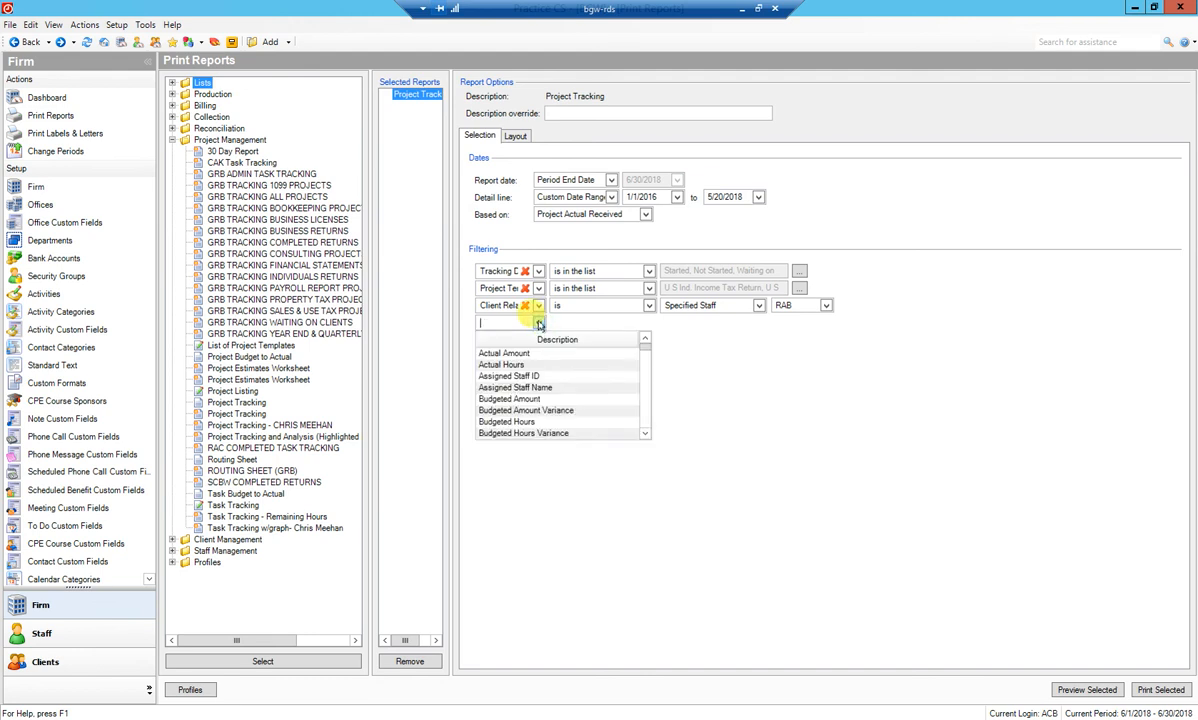
{"action": "left_click", "coordinate": [645, 434]}
{"action": "left_click", "coordinate": [645, 434]}
{"action": "left_click", "coordinate": [645, 434]}
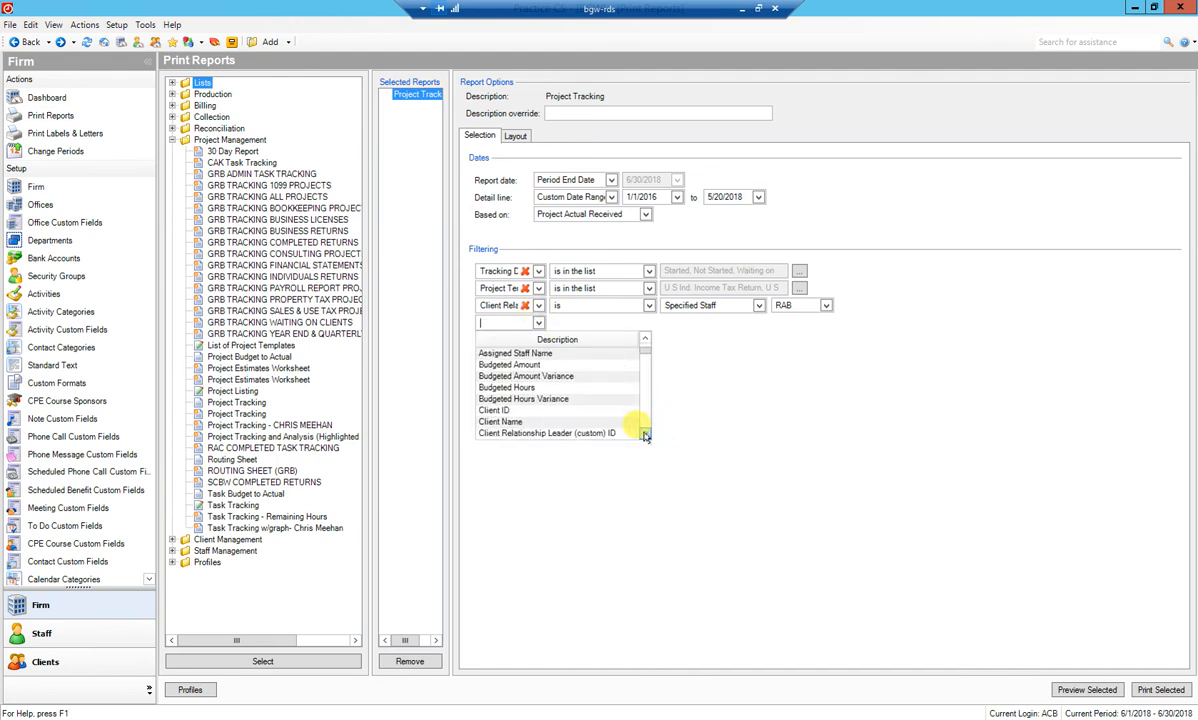
{"action": "left_click", "coordinate": [645, 434]}
{"action": "left_click", "coordinate": [645, 434]}
{"action": "left_click", "coordinate": [645, 434]}
{"action": "left_click", "coordinate": [645, 434]}
{"action": "left_click", "coordinate": [645, 434]}
{"action": "left_click", "coordinate": [645, 434]}
{"action": "left_click", "coordinate": [645, 434]}
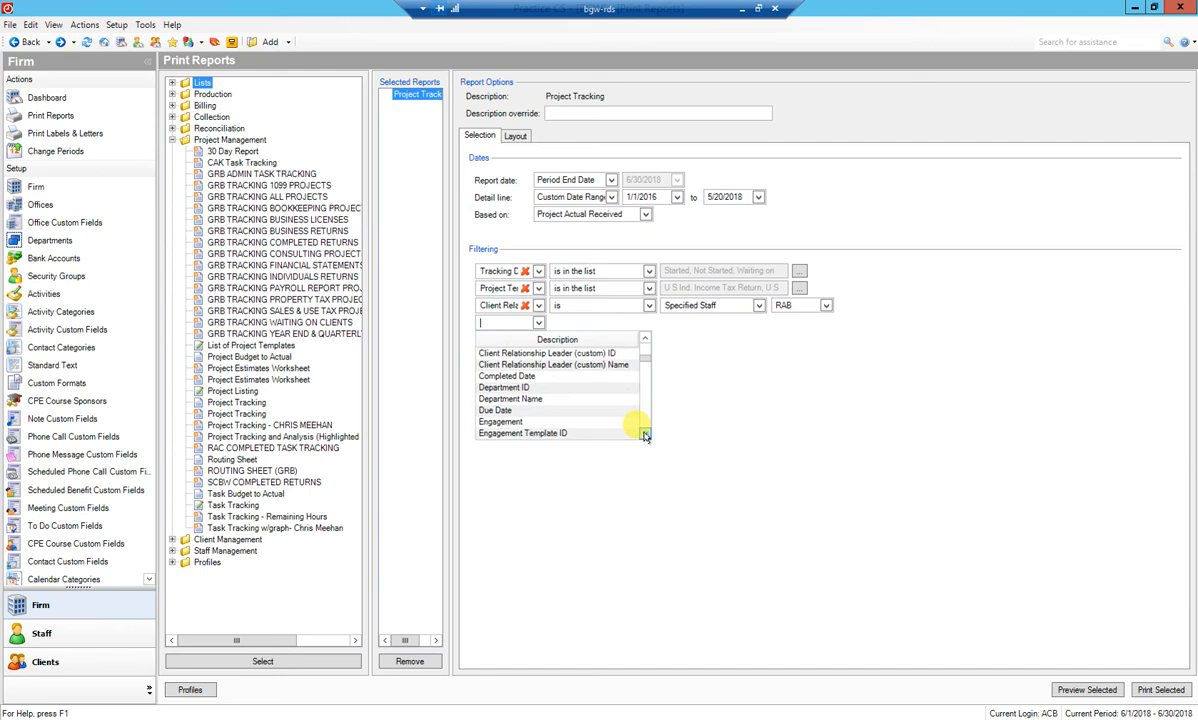
{"action": "left_click", "coordinate": [645, 434]}
{"action": "left_click", "coordinate": [645, 434]}
{"action": "left_click", "coordinate": [645, 434]}
{"action": "left_click", "coordinate": [645, 434]}
{"action": "left_click", "coordinate": [645, 434]}
{"action": "left_click", "coordinate": [645, 434]}
{"action": "left_click", "coordinate": [645, 434]}
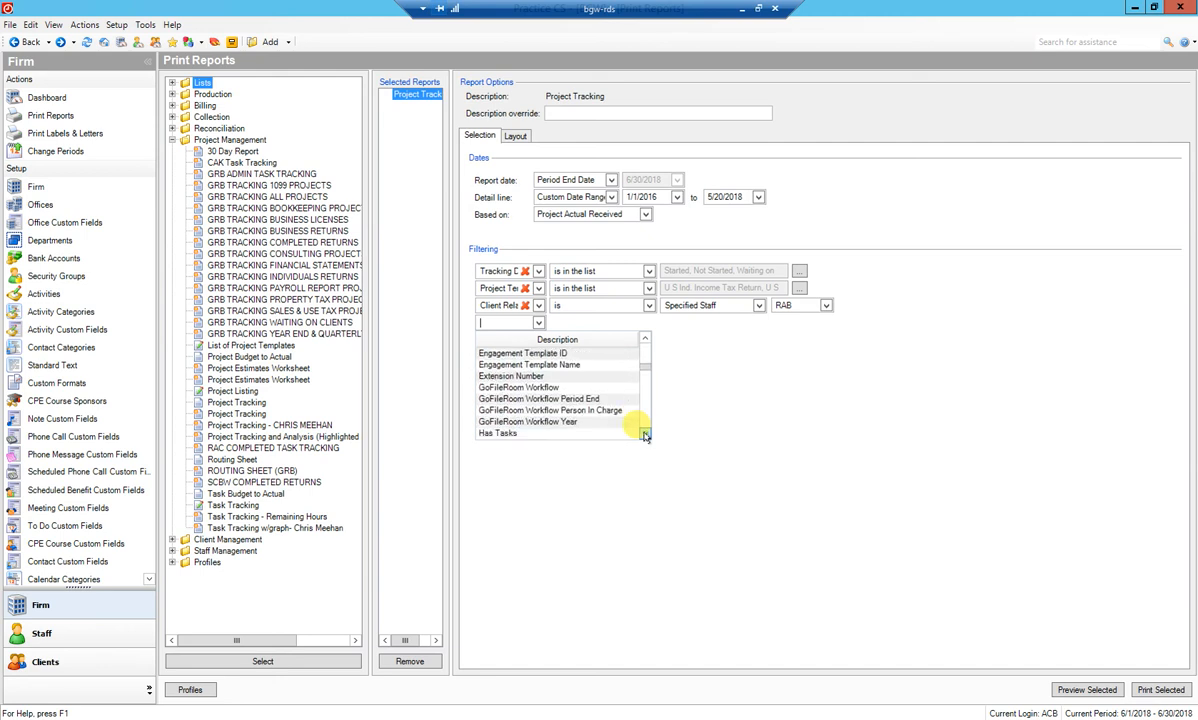
{"action": "left_click", "coordinate": [645, 434]}
{"action": "left_click", "coordinate": [645, 434]}
{"action": "left_click", "coordinate": [645, 434]}
{"action": "left_click", "coordinate": [645, 434]}
{"action": "left_click", "coordinate": [645, 434]}
{"action": "left_click", "coordinate": [645, 434]}
{"action": "left_click", "coordinate": [645, 434]}
{"action": "left_click", "coordinate": [645, 434]}
{"action": "left_click", "coordinate": [645, 434]}
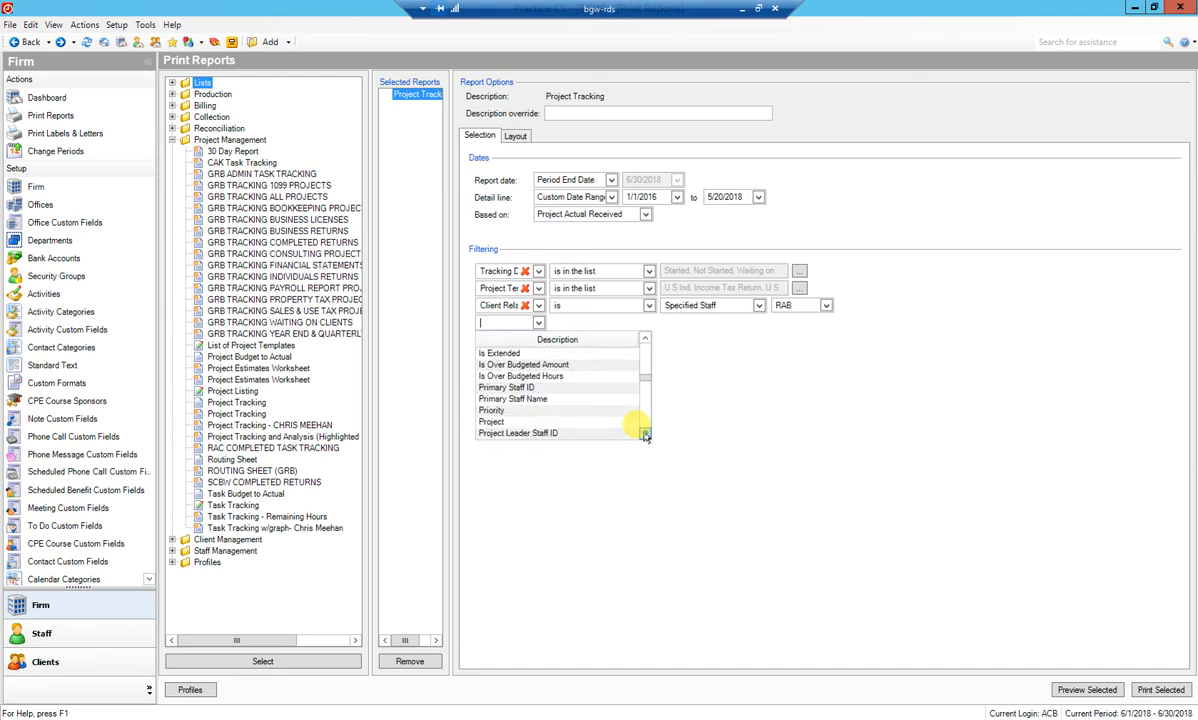
{"action": "left_click", "coordinate": [645, 434]}
{"action": "left_click", "coordinate": [645, 434]}
{"action": "left_click", "coordinate": [645, 434]}
{"action": "left_click", "coordinate": [645, 434]}
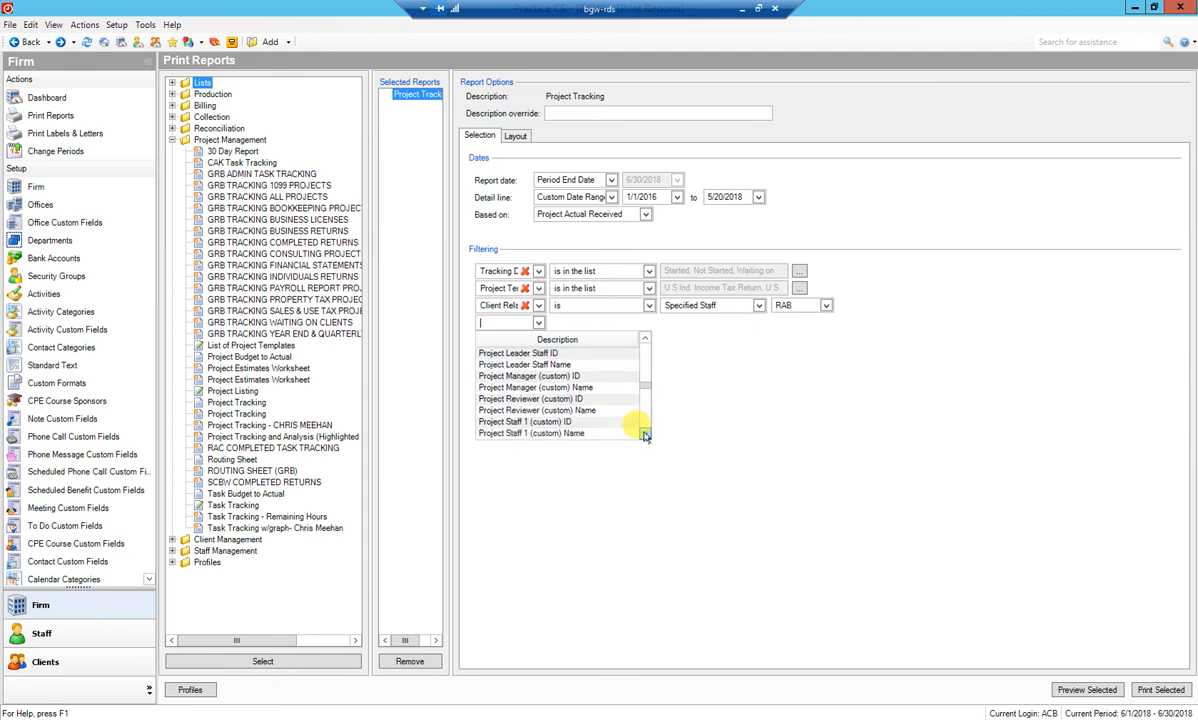
{"action": "left_click", "coordinate": [645, 435]}
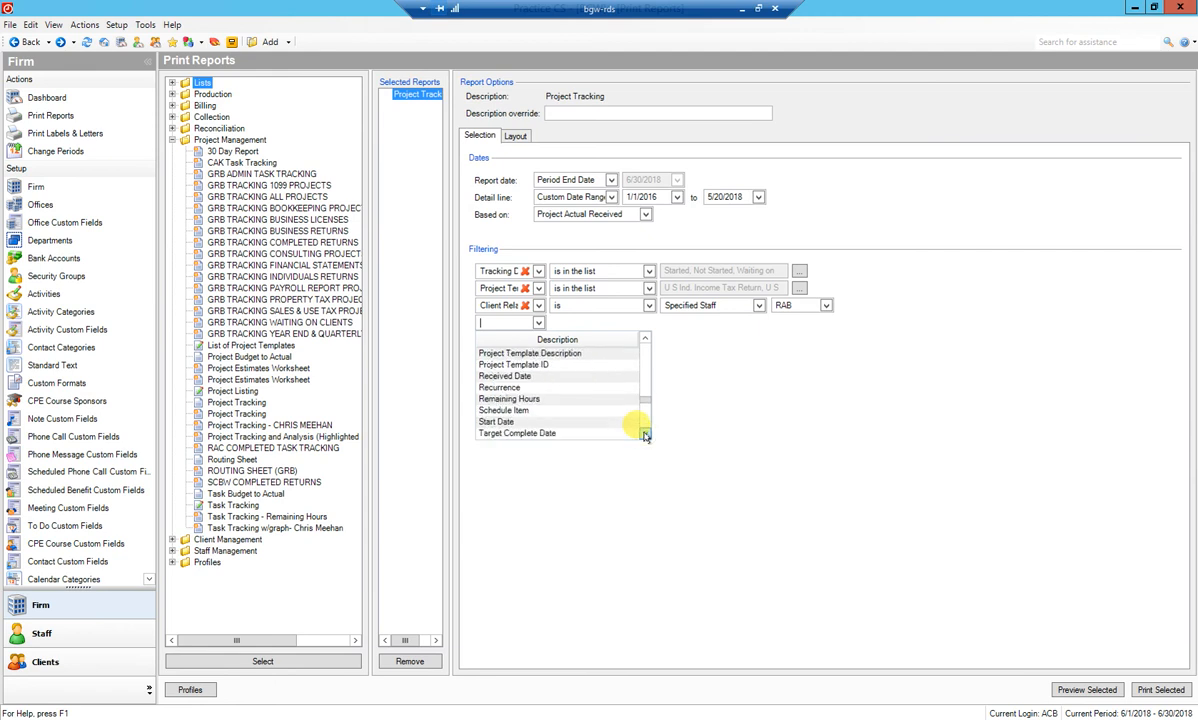
{"action": "left_click", "coordinate": [550, 374]}
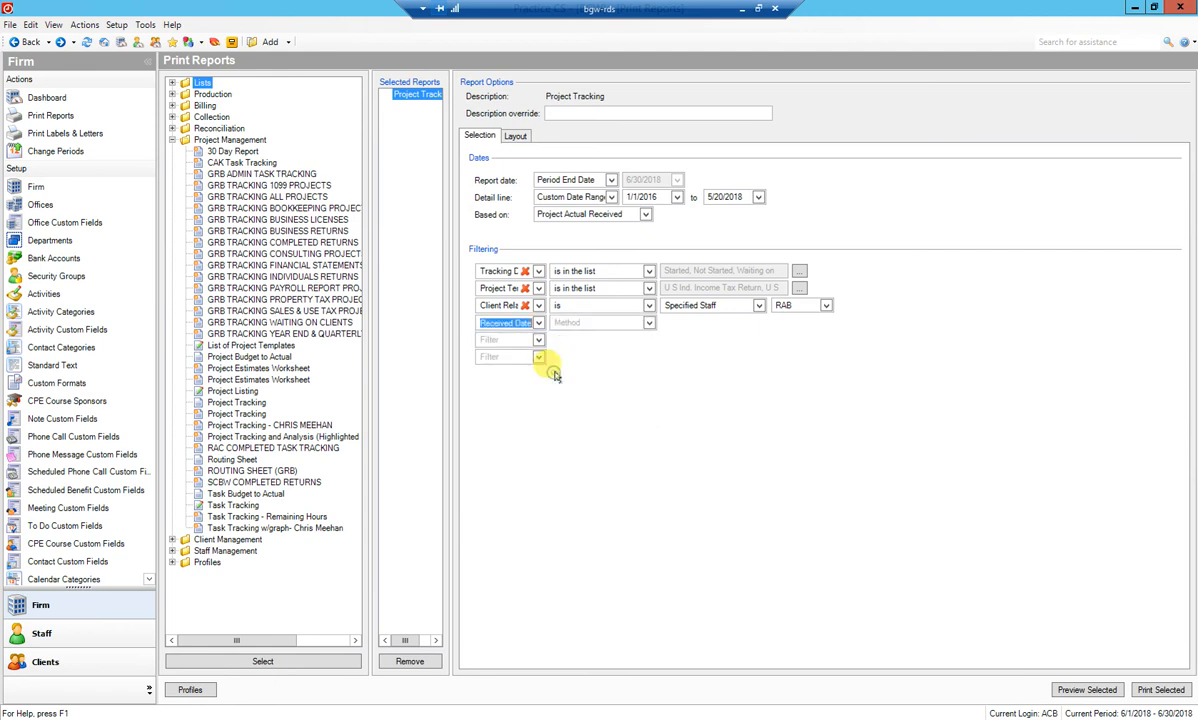
Step: Set the Received Date filter's condition to "is blank" after checking its custom date options
{"action": "left_click", "coordinate": [646, 322]}
{"action": "left_click", "coordinate": [618, 355]}
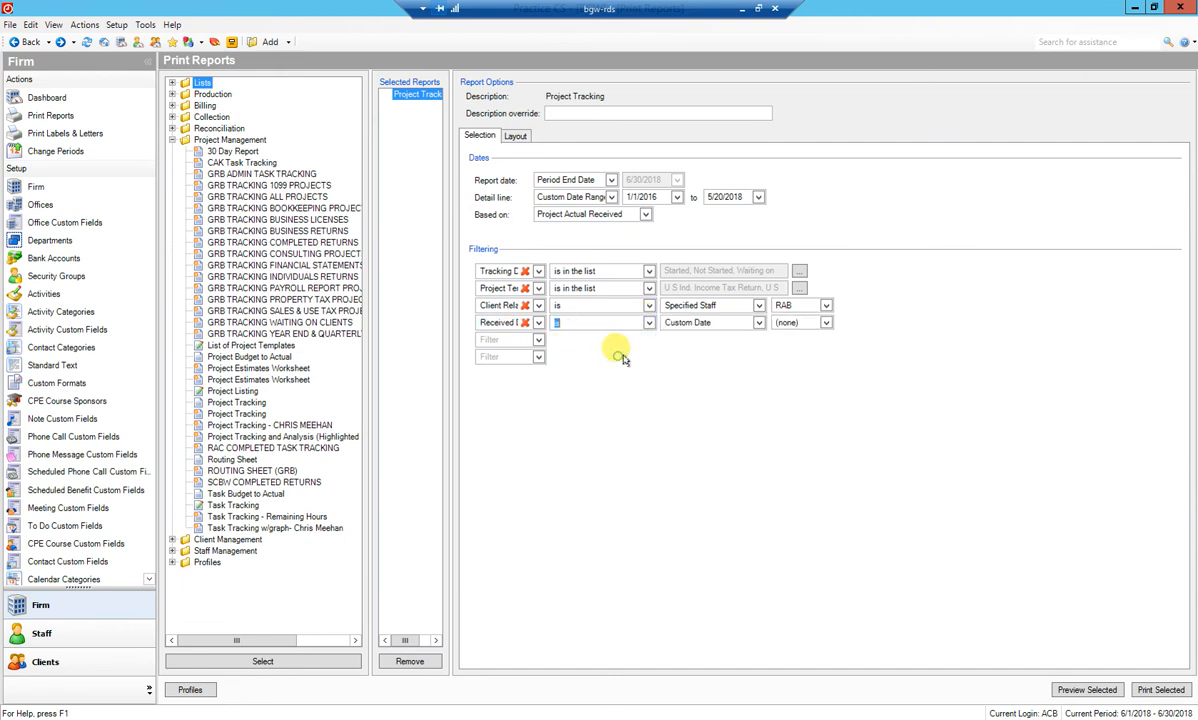
{"action": "left_click", "coordinate": [826, 322]}
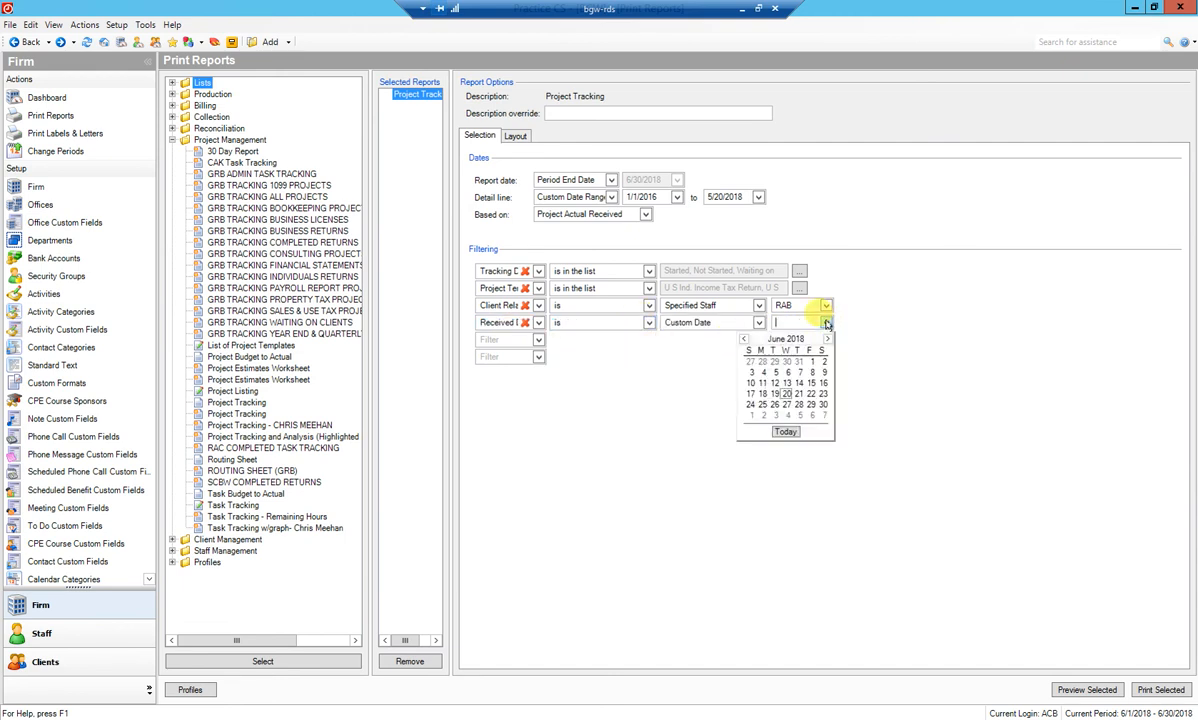
{"action": "left_click", "coordinate": [826, 322]}
{"action": "left_click", "coordinate": [759, 323]}
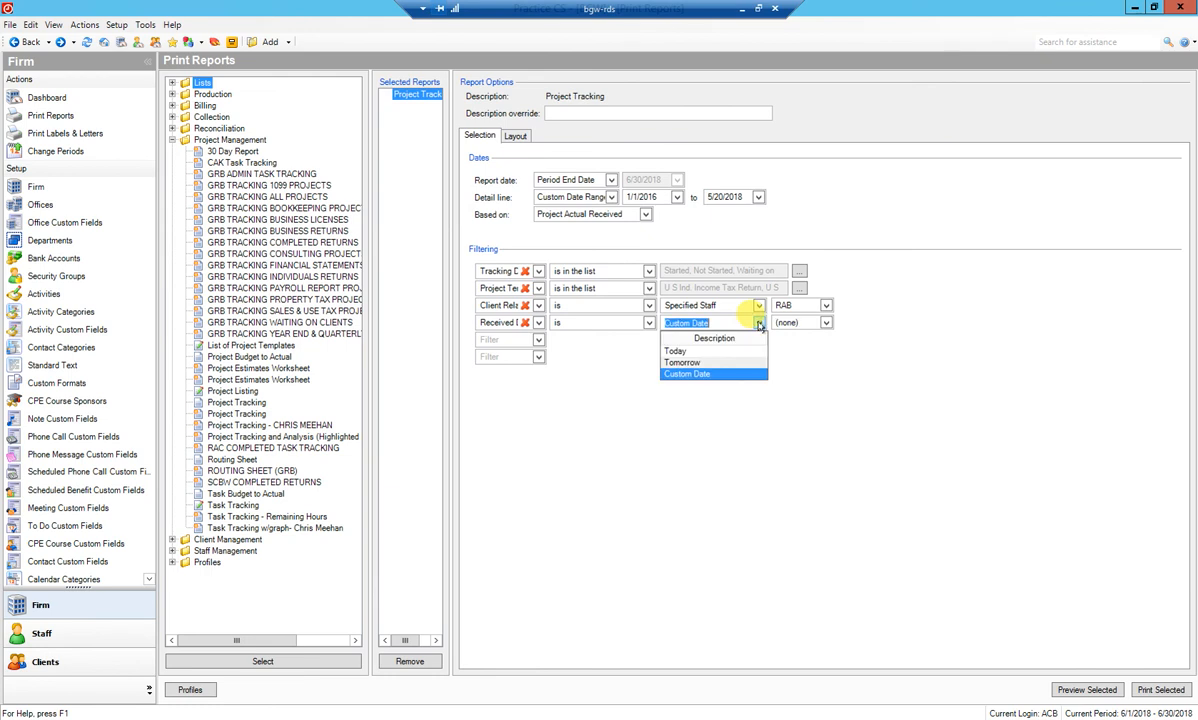
{"action": "left_click", "coordinate": [759, 323]}
{"action": "left_click", "coordinate": [648, 322]}
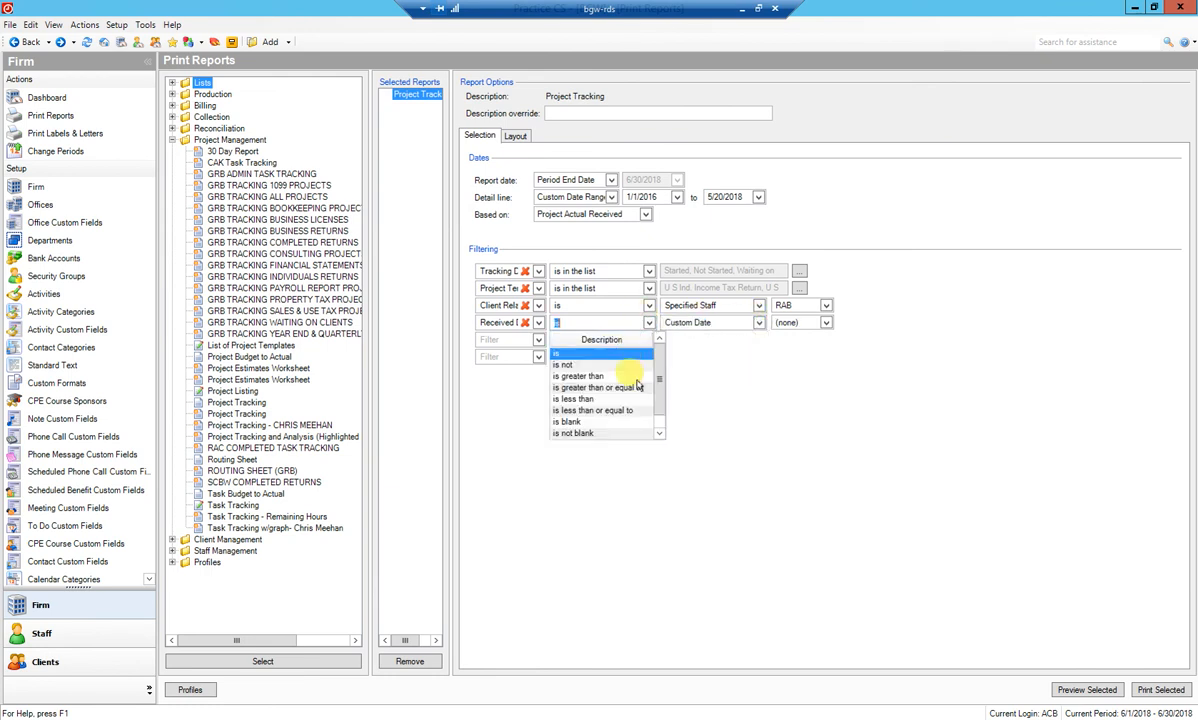
{"action": "left_click", "coordinate": [605, 421]}
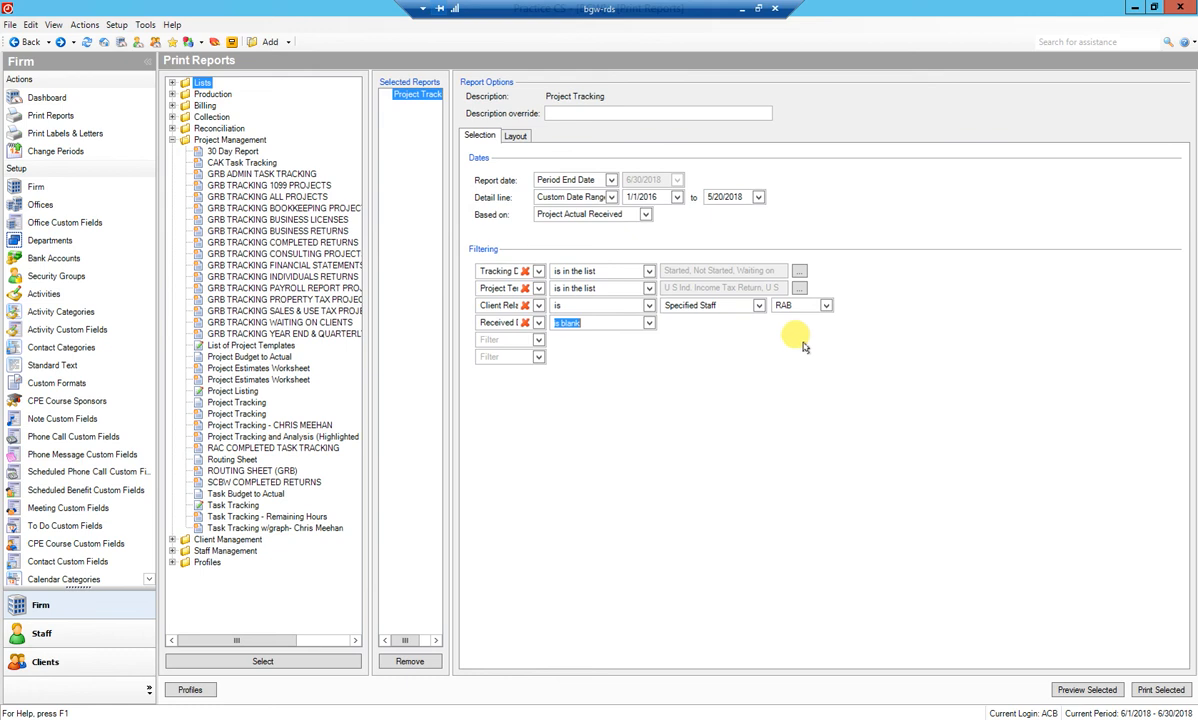
Step: Set the detail line's custom date range to 1/1/2018 through 12/31/2018
{"action": "left_click", "coordinate": [662, 197]}
{"action": "left_click", "coordinate": [667, 197]}
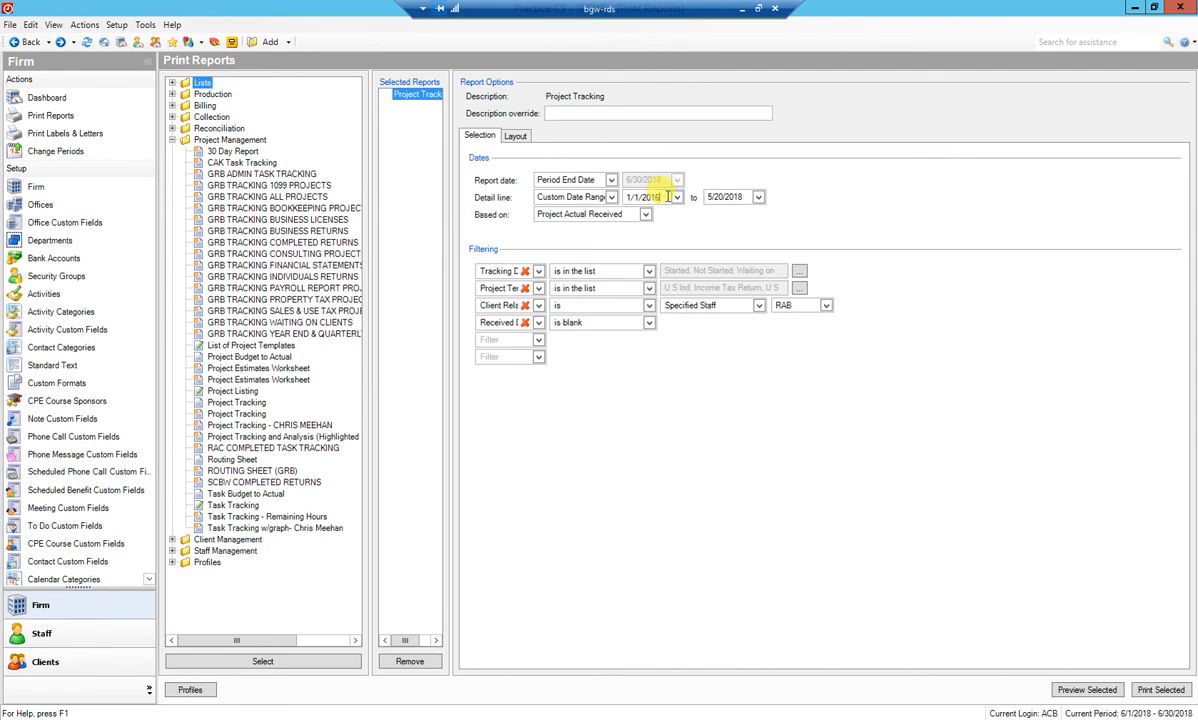
{"action": "left_click_drag", "start_coordinate": [667, 197], "coordinate": [624, 186]}
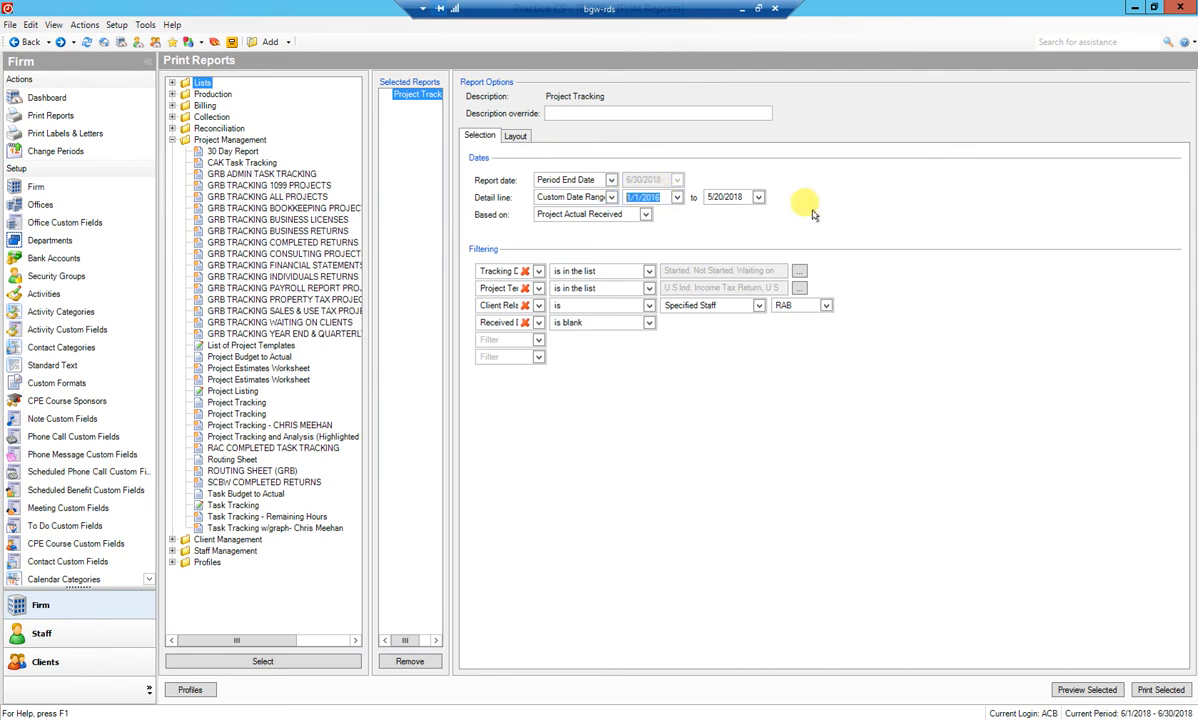
{"action": "type", "text": "1/1/2018"}
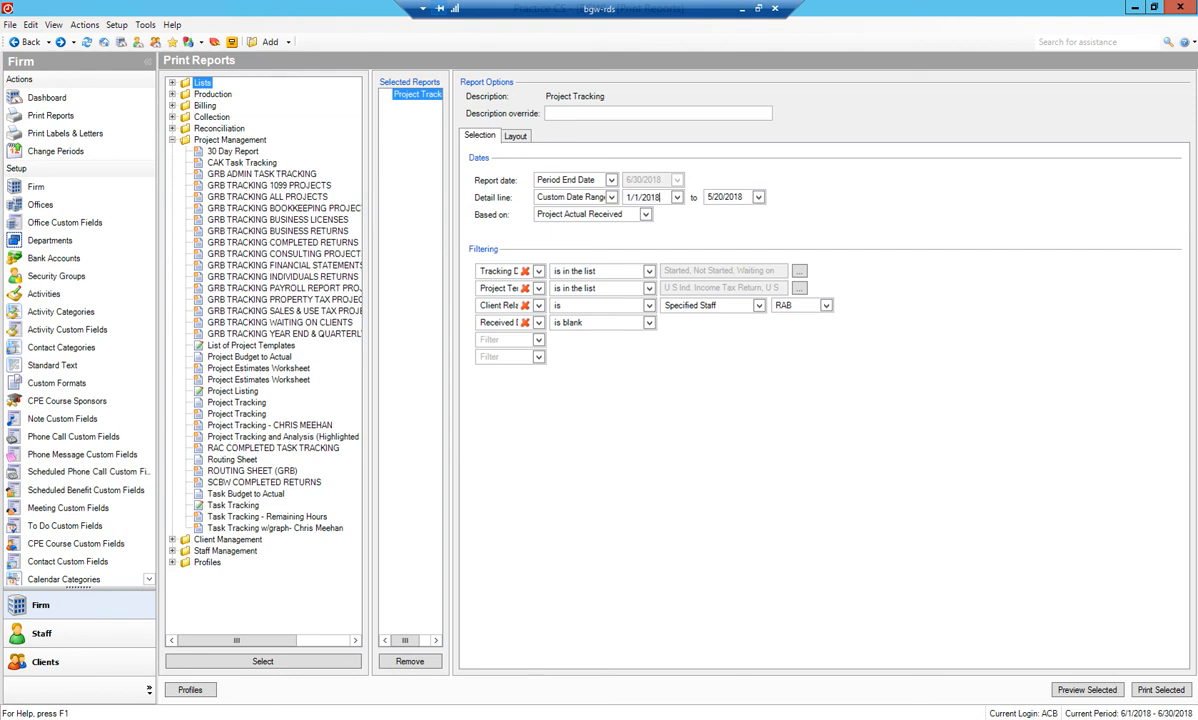
{"action": "key", "text": "Tab"}
{"action": "type", "text": "12/31/2018"}
{"action": "key", "text": "Tab"}
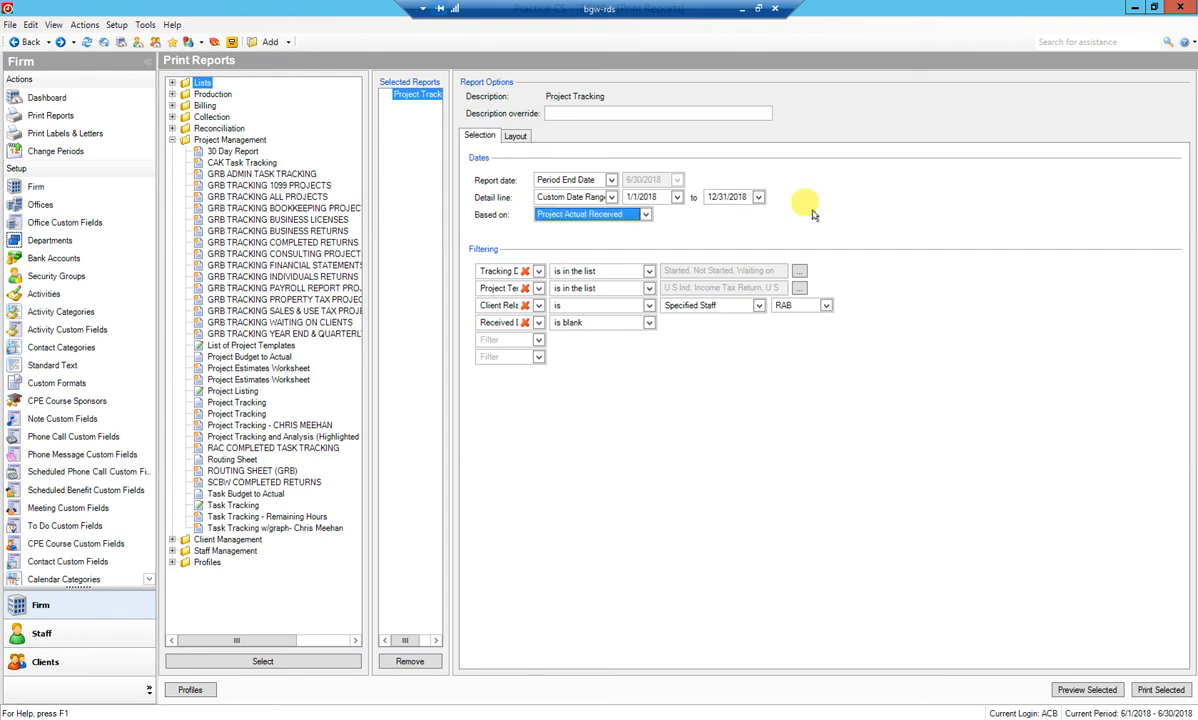
Step: Base the report dates on Project Current Due Date, and review the statuses selected in the tracking filter
{"action": "left_click", "coordinate": [646, 215]}
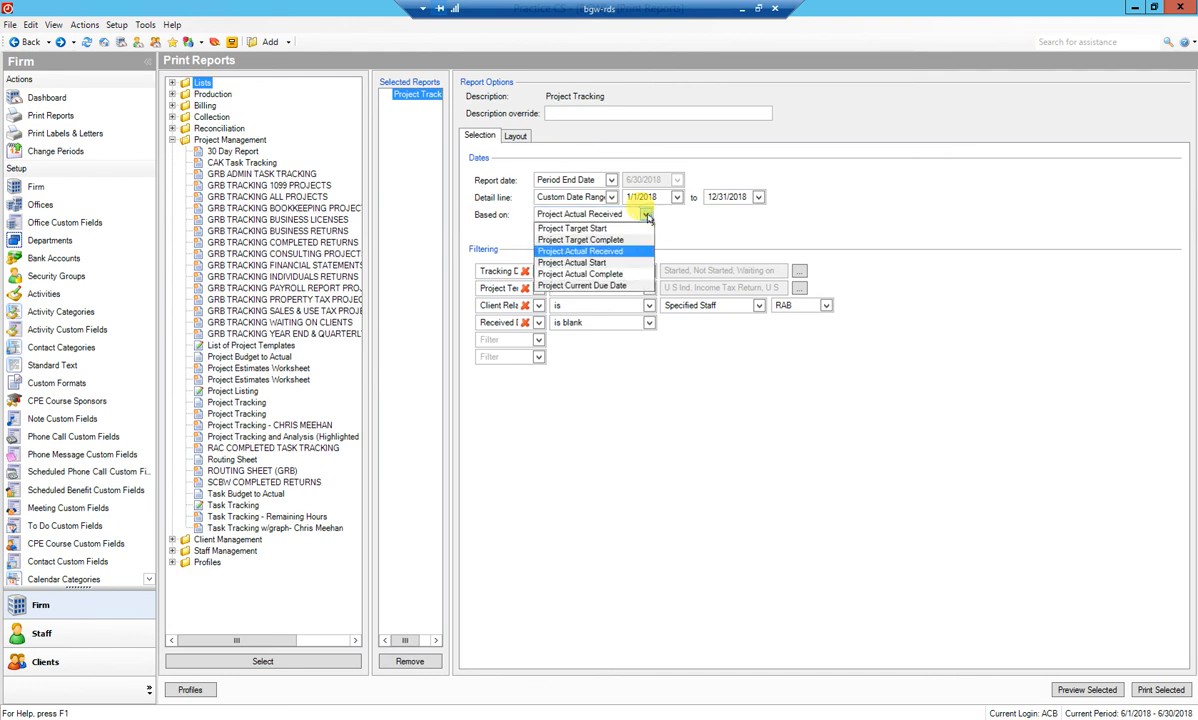
{"action": "left_click", "coordinate": [643, 284]}
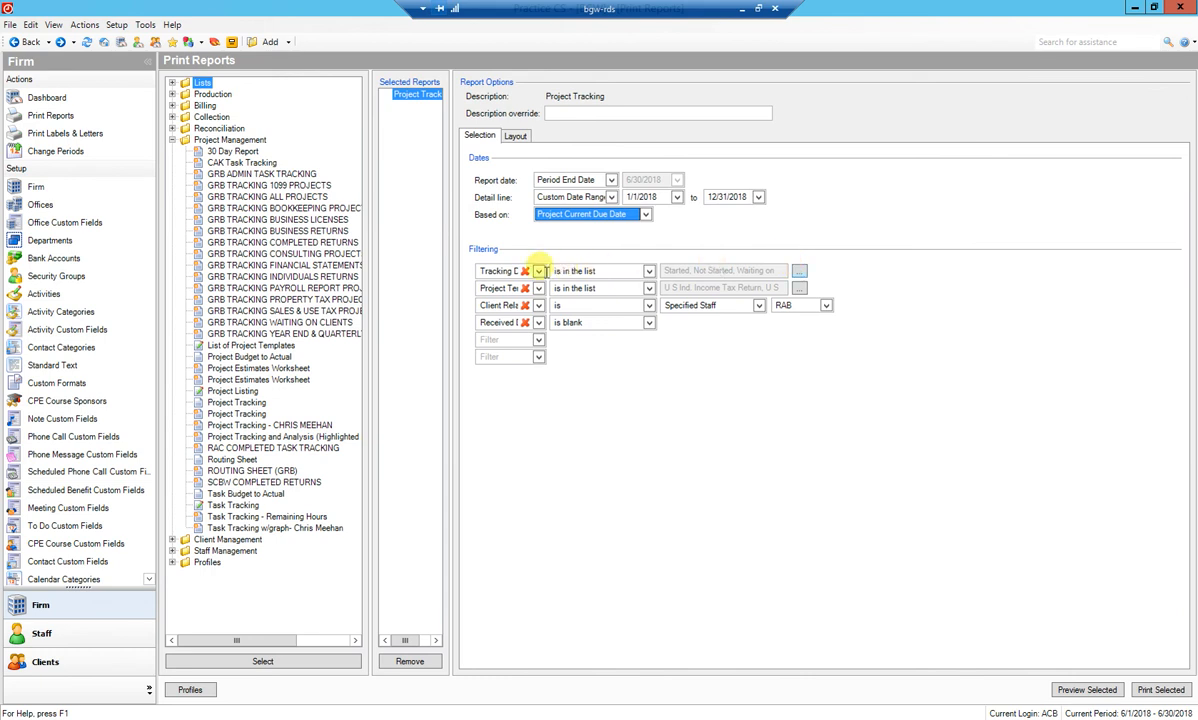
{"action": "left_click", "coordinate": [800, 272]}
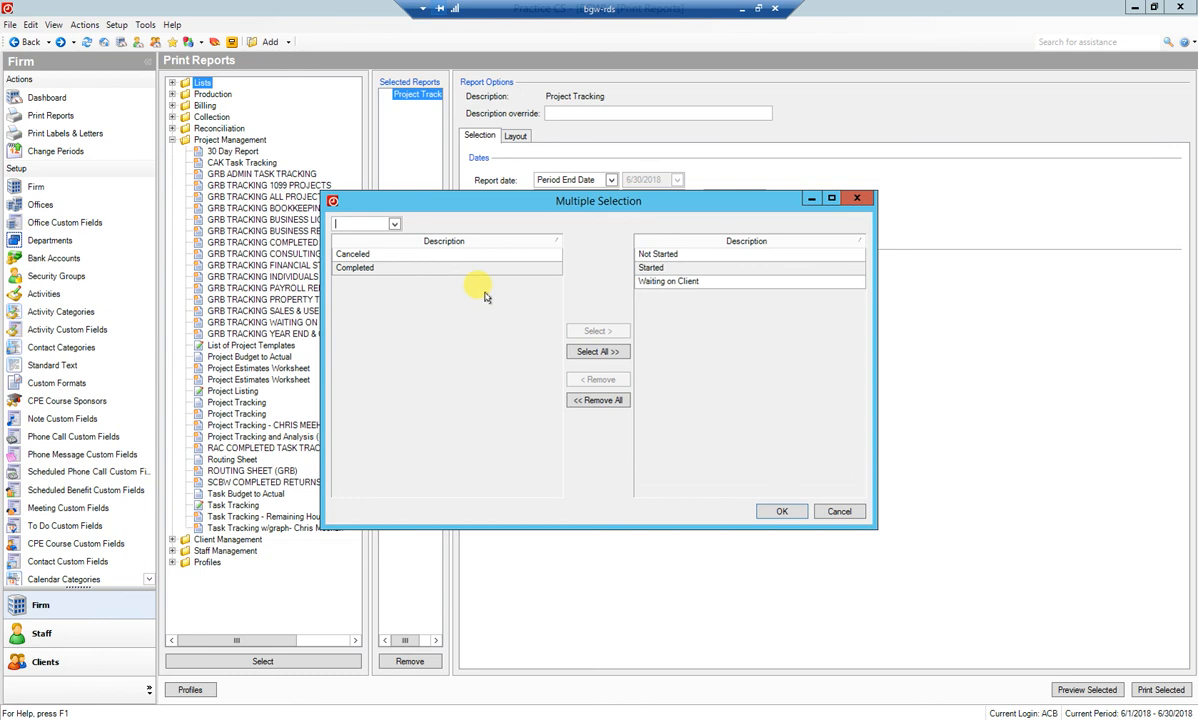
{"action": "left_click", "coordinate": [785, 511]}
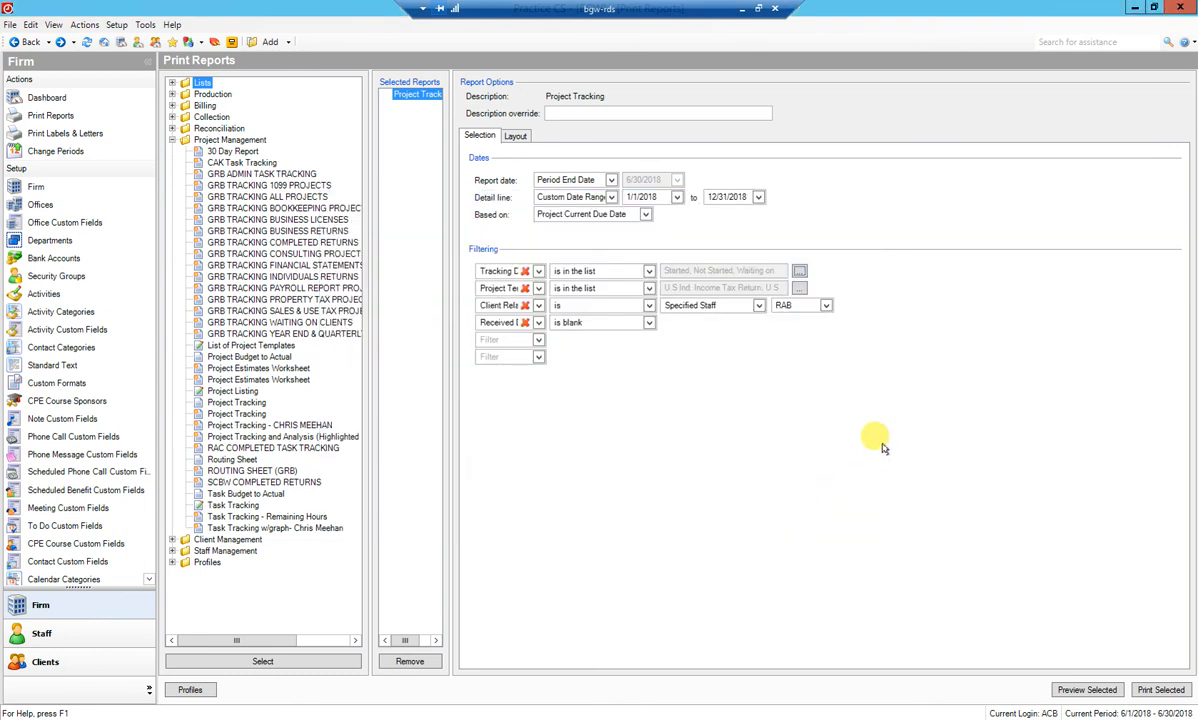
Step: Preview the report of projects with no received date, and read through its pages up to page 5
{"action": "left_click", "coordinate": [1090, 688]}
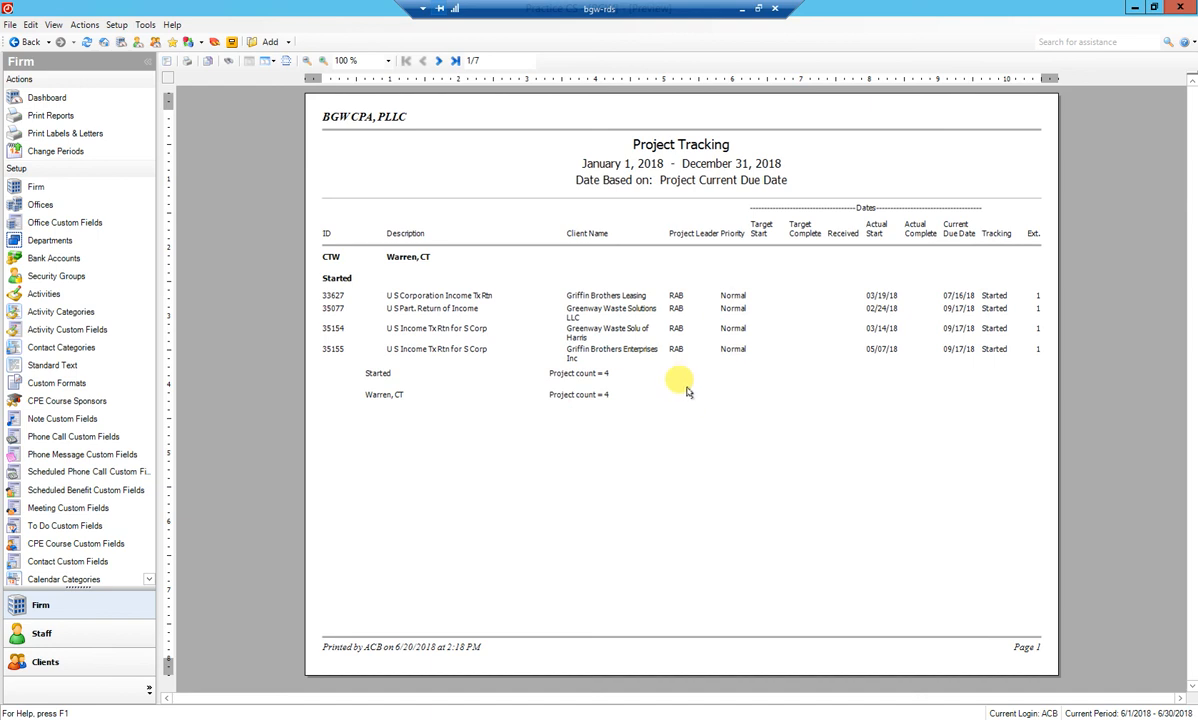
{"action": "left_click", "coordinate": [437, 61]}
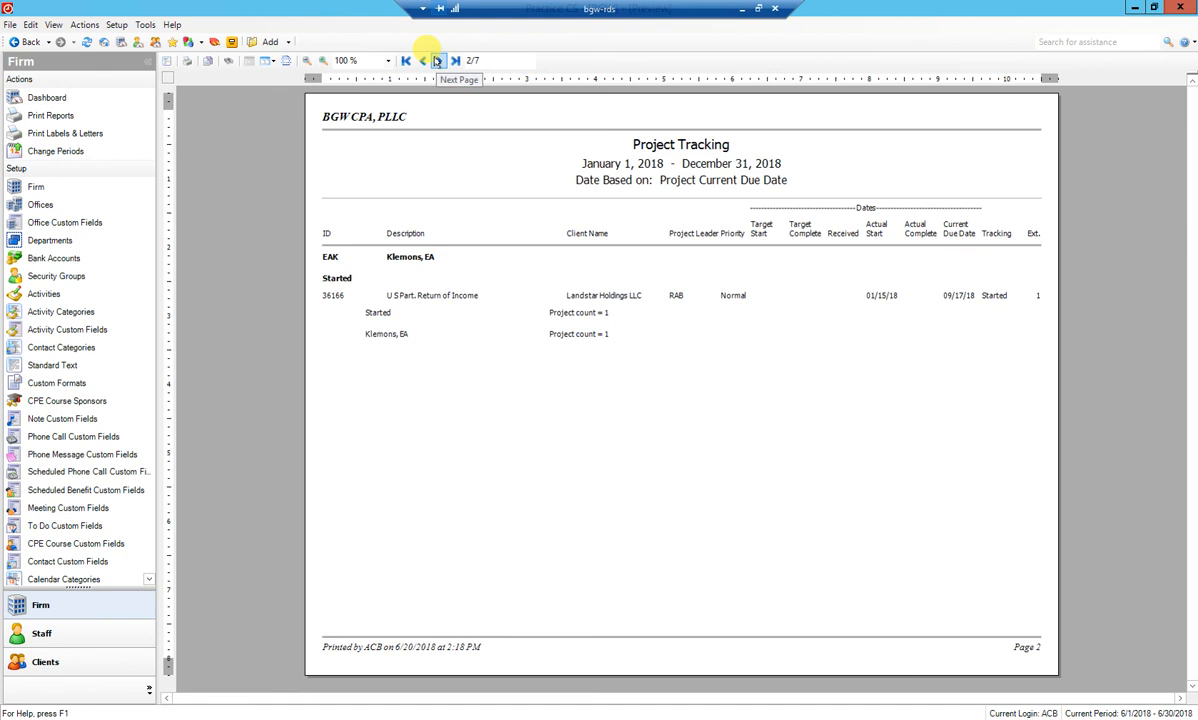
{"action": "left_click", "coordinate": [437, 61]}
{"action": "left_click", "coordinate": [437, 61]}
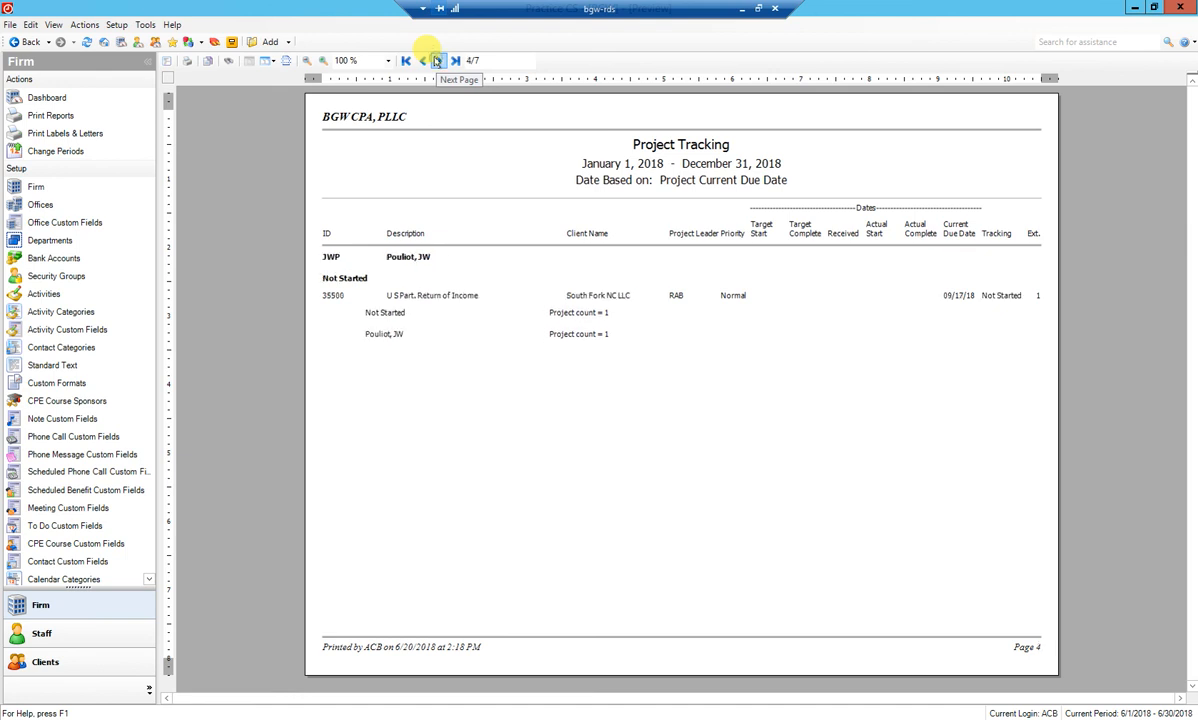
{"action": "left_click", "coordinate": [437, 61]}
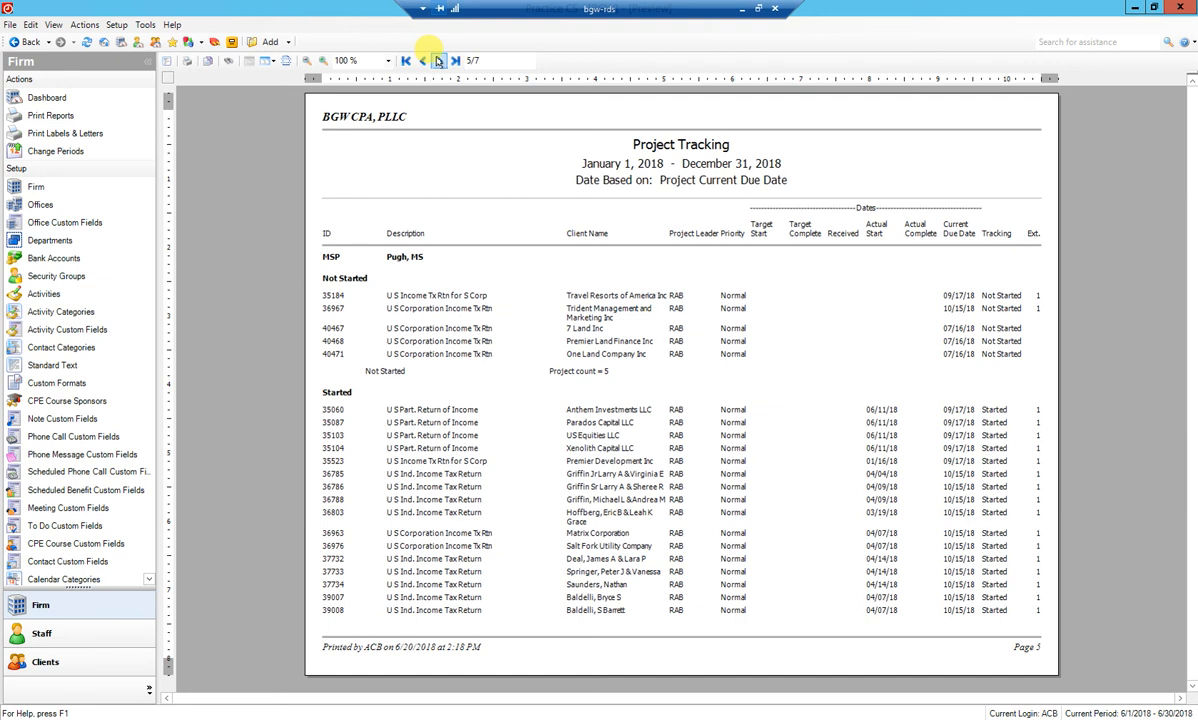
Step: Open Time & Expense Entry in the Staff area
{"action": "left_click", "coordinate": [113, 637]}
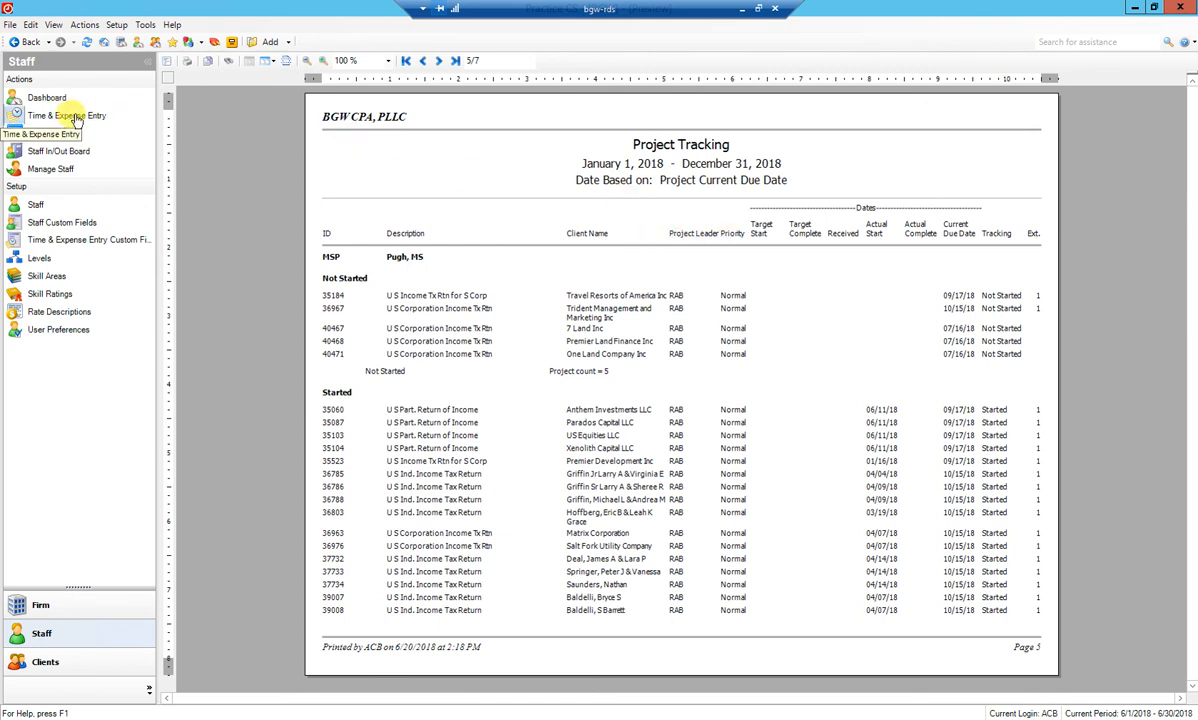
{"action": "left_click", "coordinate": [75, 118]}
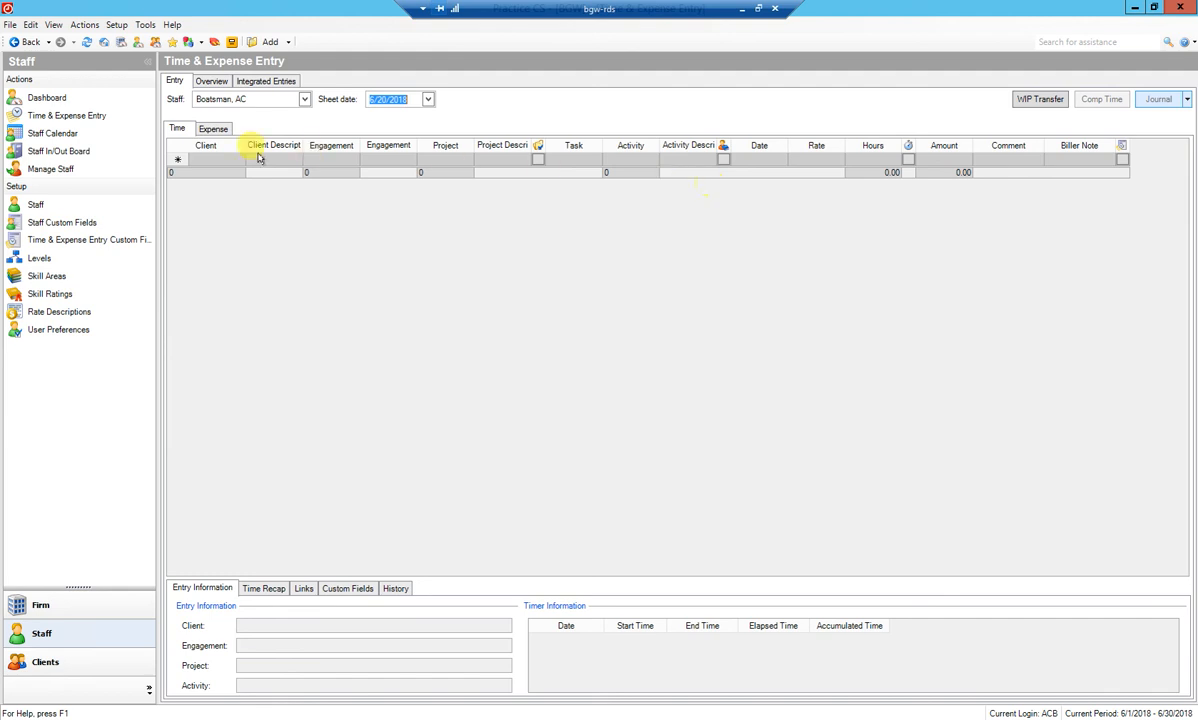
Step: Search the staff list for a different staff member by surname and load that person's 6/20/2018 time sheet
{"action": "left_click", "coordinate": [198, 162]}
{"action": "left_click", "coordinate": [198, 161]}
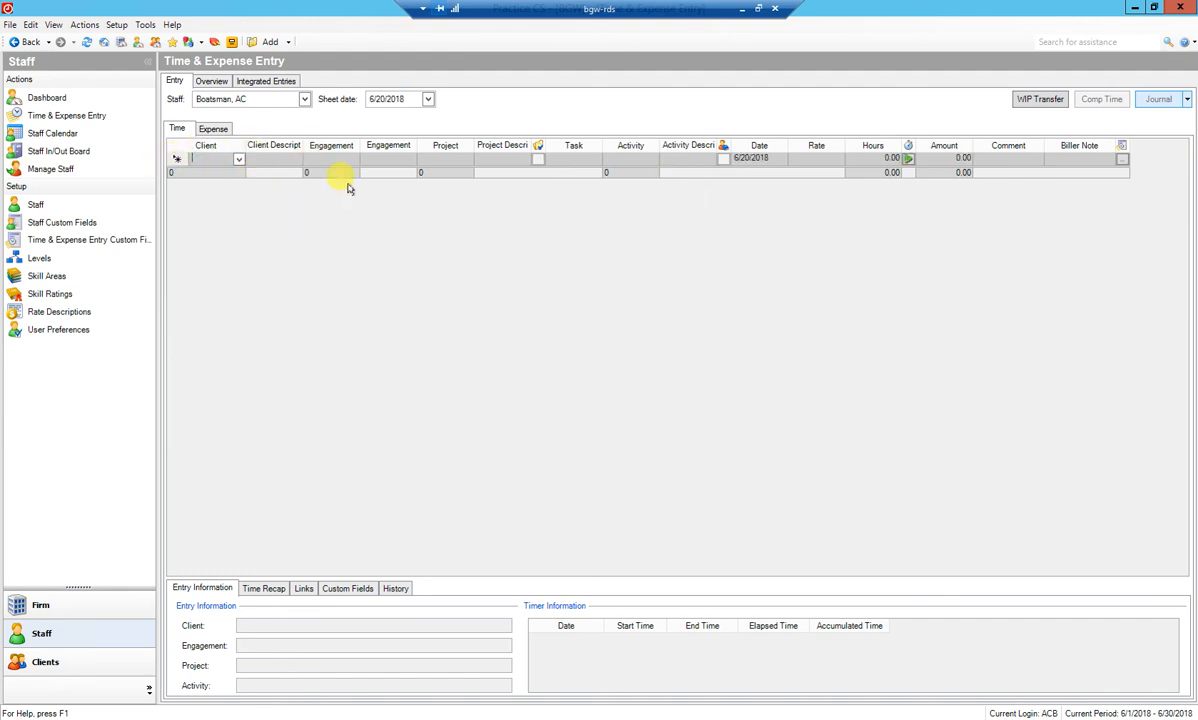
{"action": "left_click", "coordinate": [303, 100]}
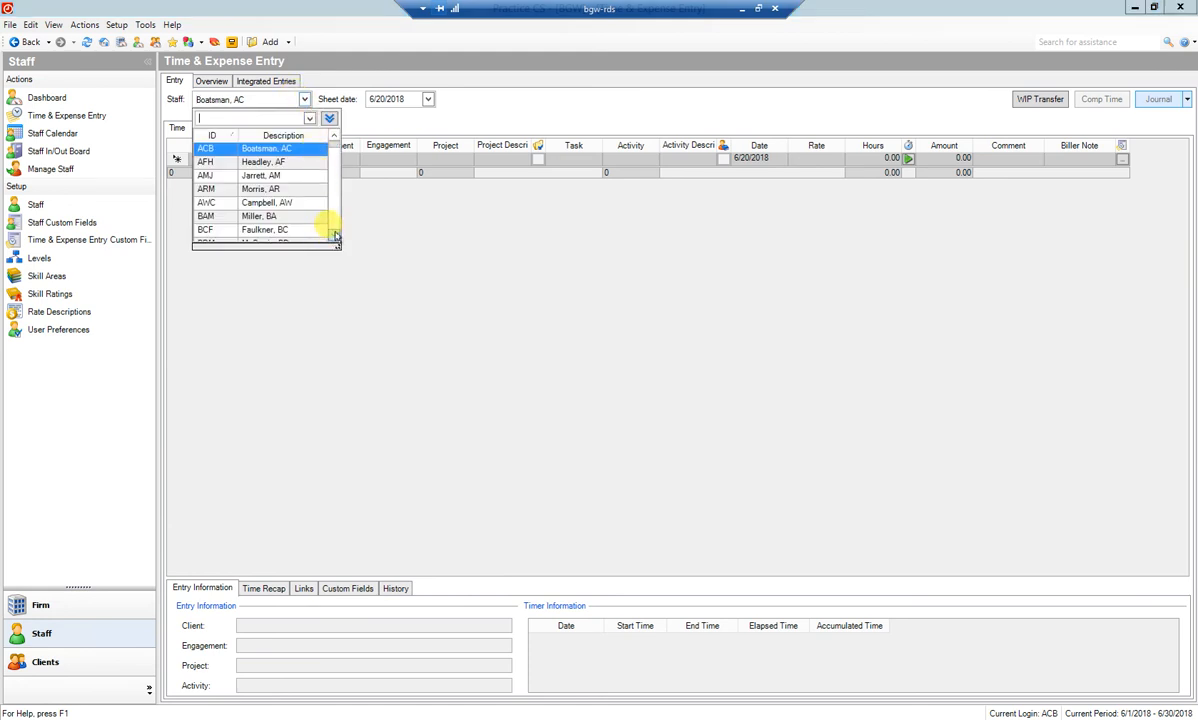
{"action": "scroll", "coordinate": [335, 238], "scroll_direction": "down", "scroll_amount": 4}
{"action": "scroll", "coordinate": [335, 236], "scroll_direction": "down", "scroll_amount": 6}
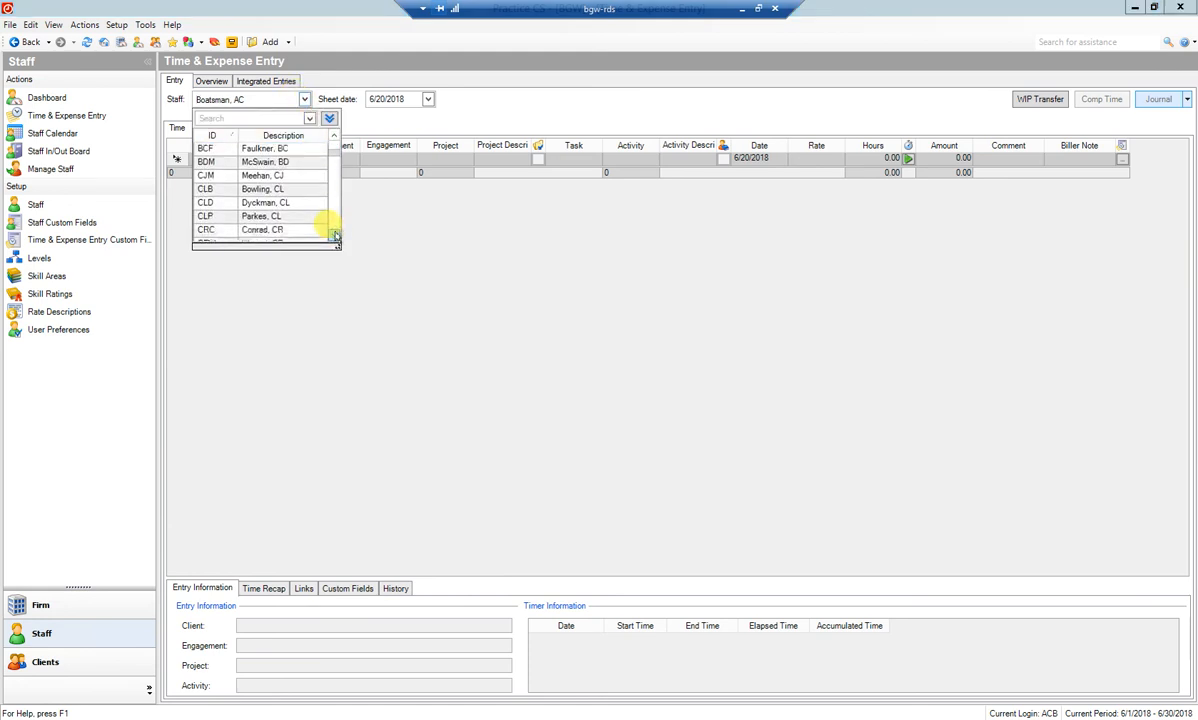
{"action": "scroll", "coordinate": [335, 236], "scroll_direction": "down", "scroll_amount": 4}
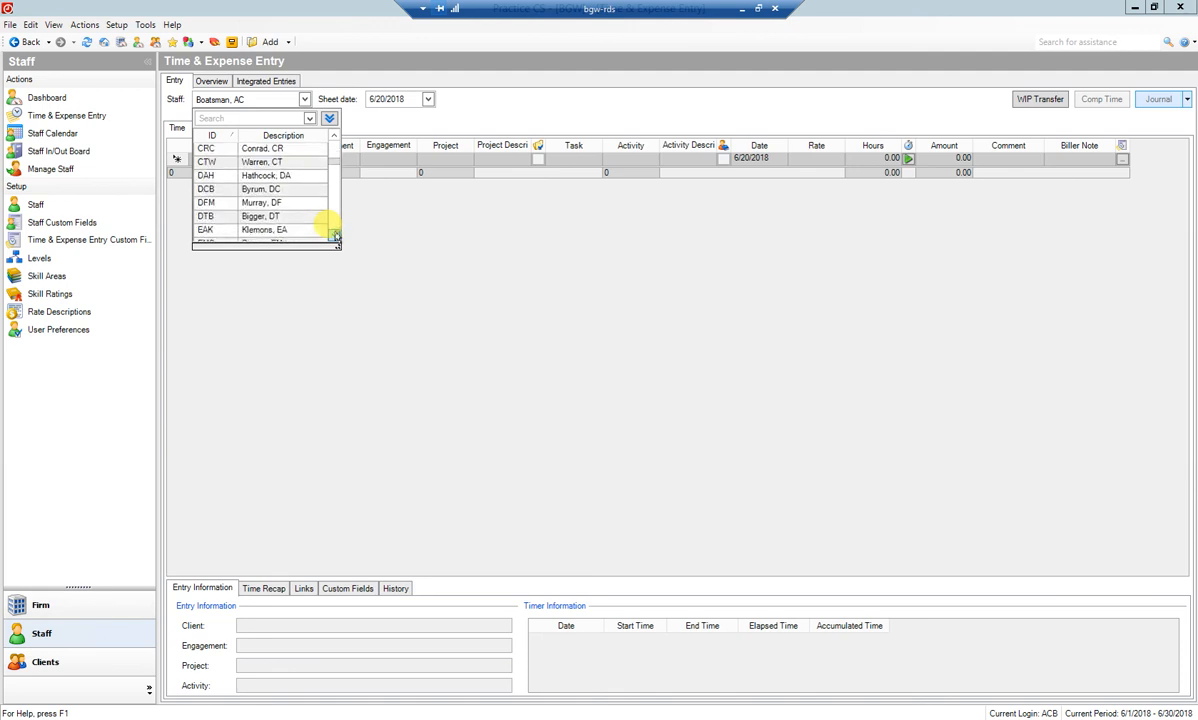
{"action": "left_click", "coordinate": [243, 119]}
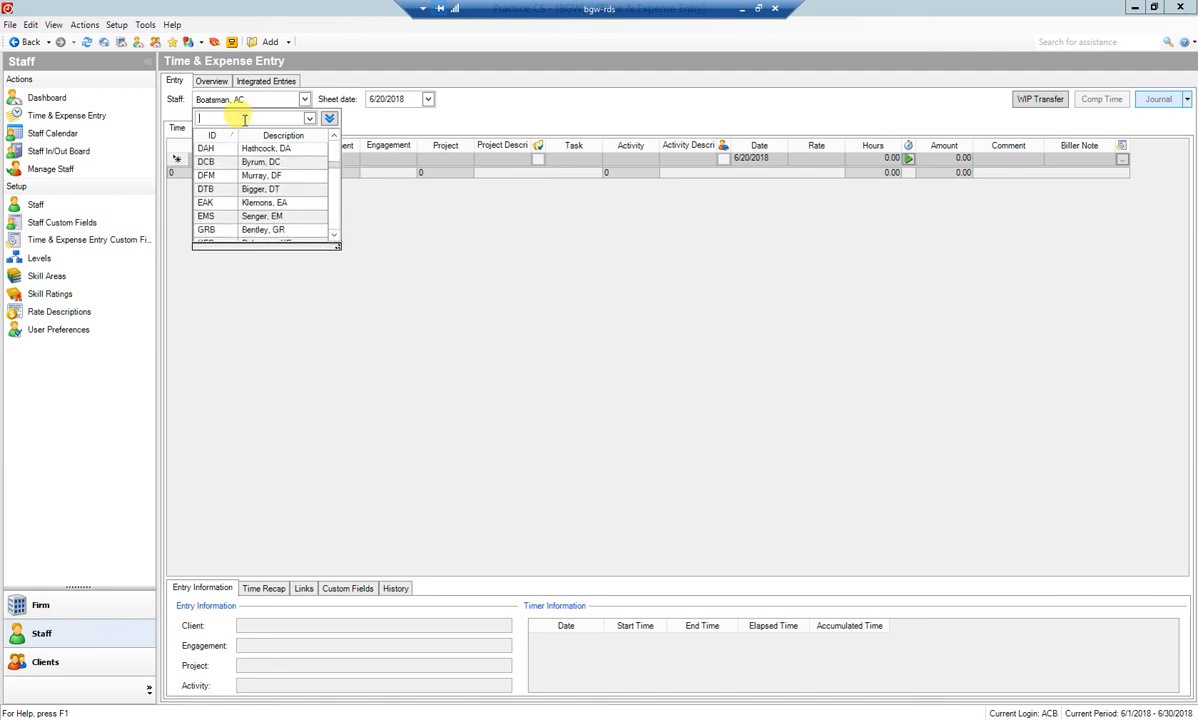
{"action": "type", "text": "cole"}
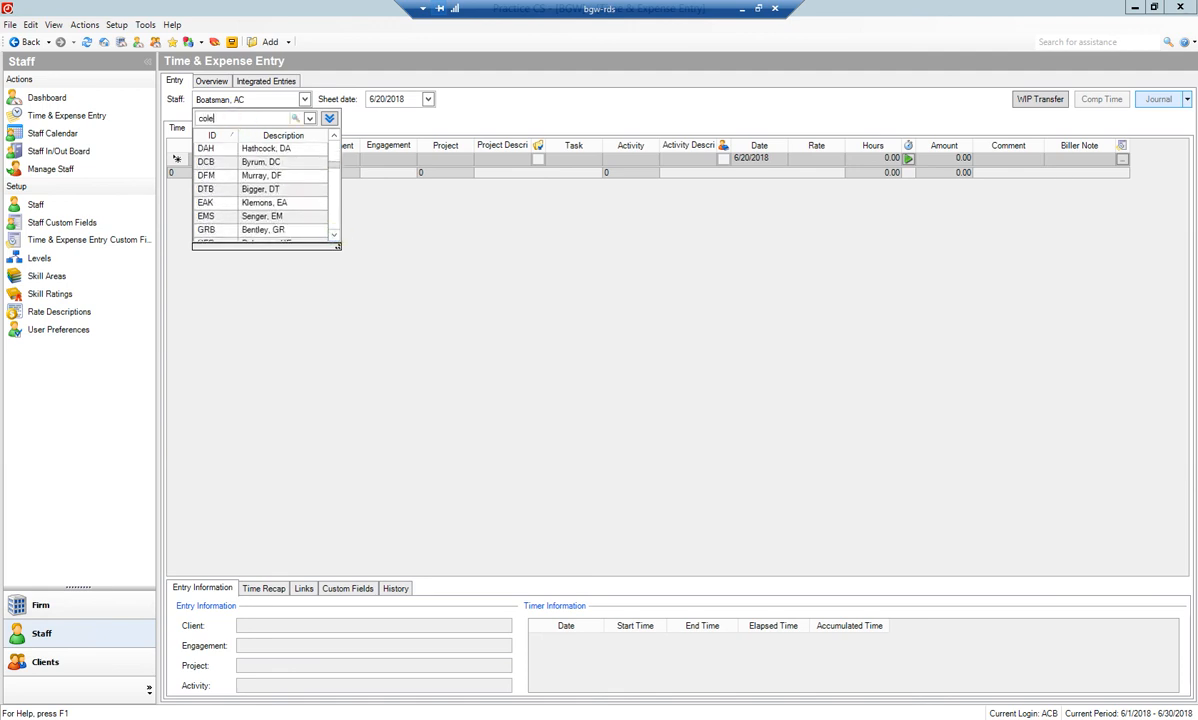
{"action": "left_click", "coordinate": [295, 118]}
{"action": "left_click", "coordinate": [266, 150]}
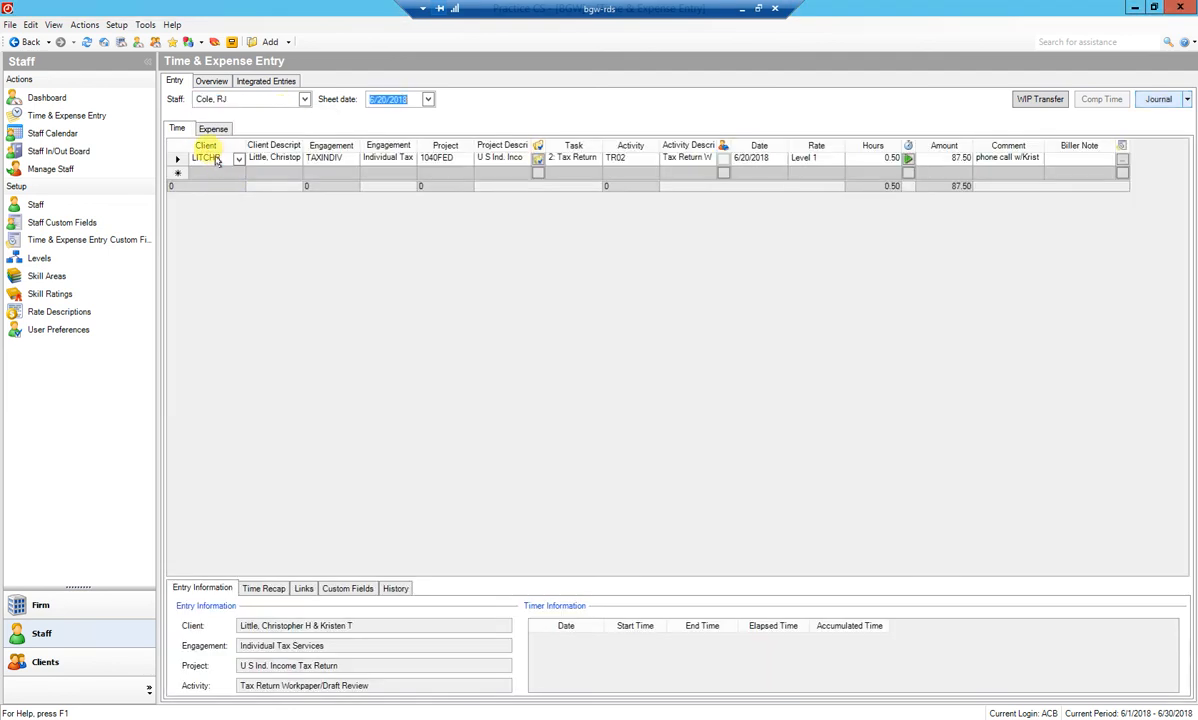
Step: Change the time entry's client to a different individual tax client and assign the entry to that client's 1040FED project
{"action": "left_click", "coordinate": [206, 158]}
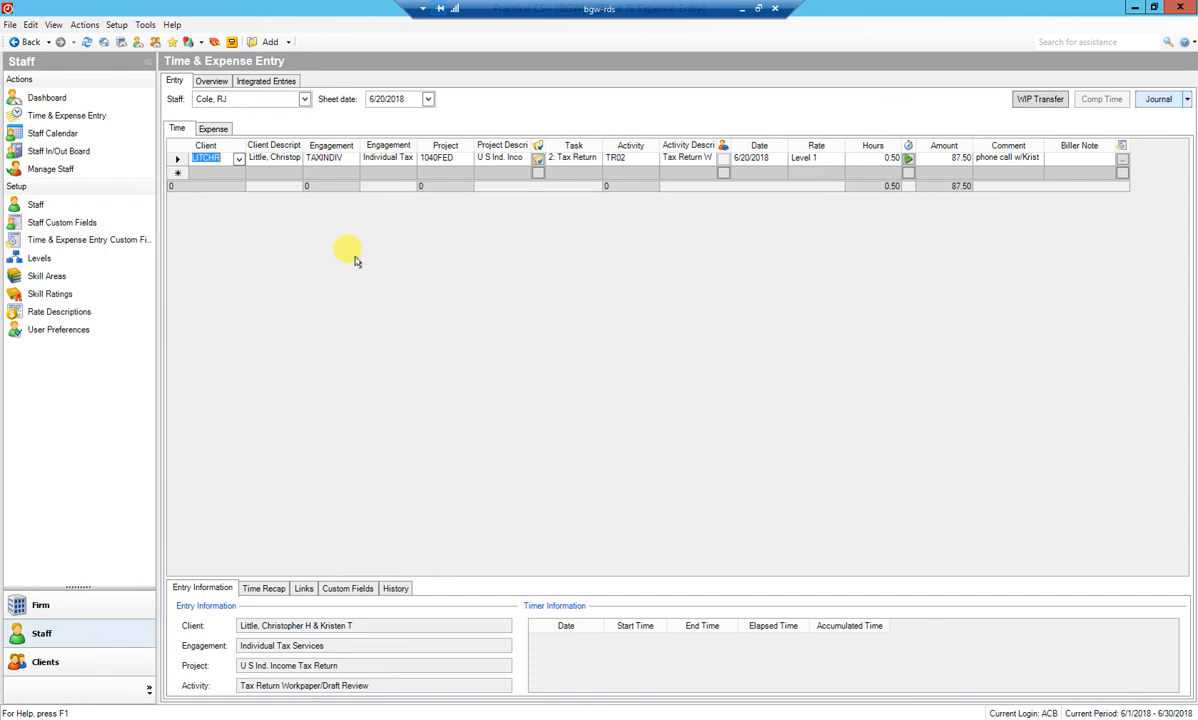
{"action": "type", "text": "al"}
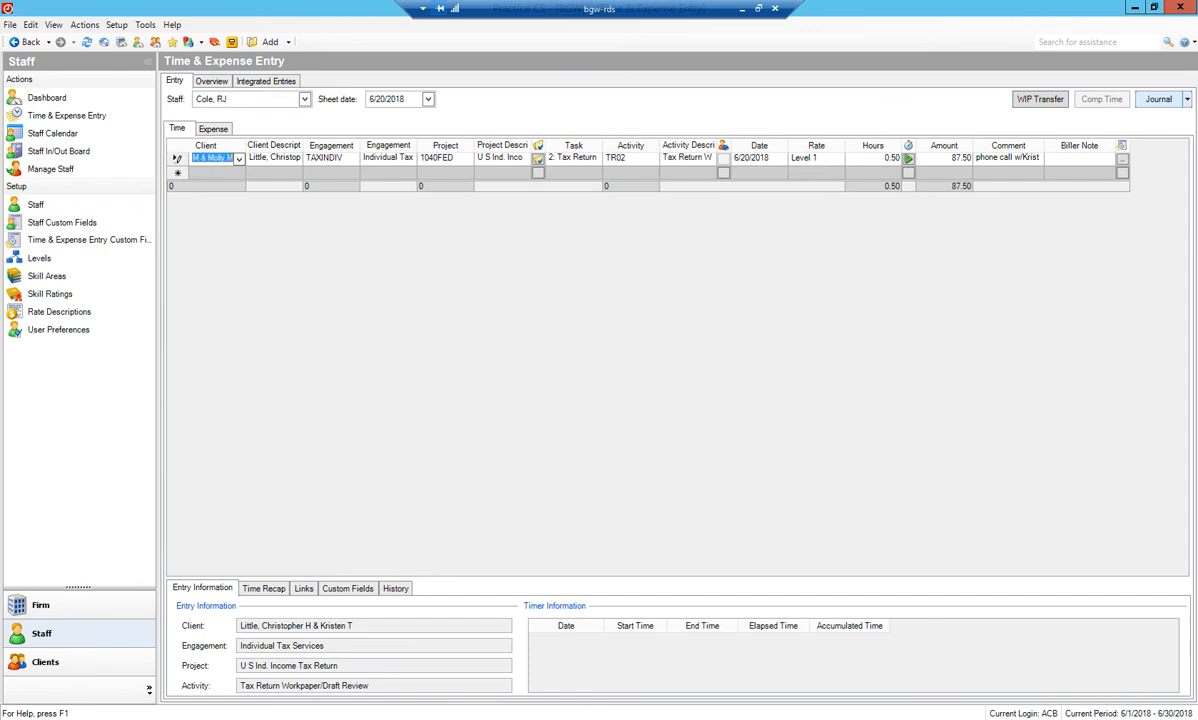
{"action": "key", "text": "Tab"}
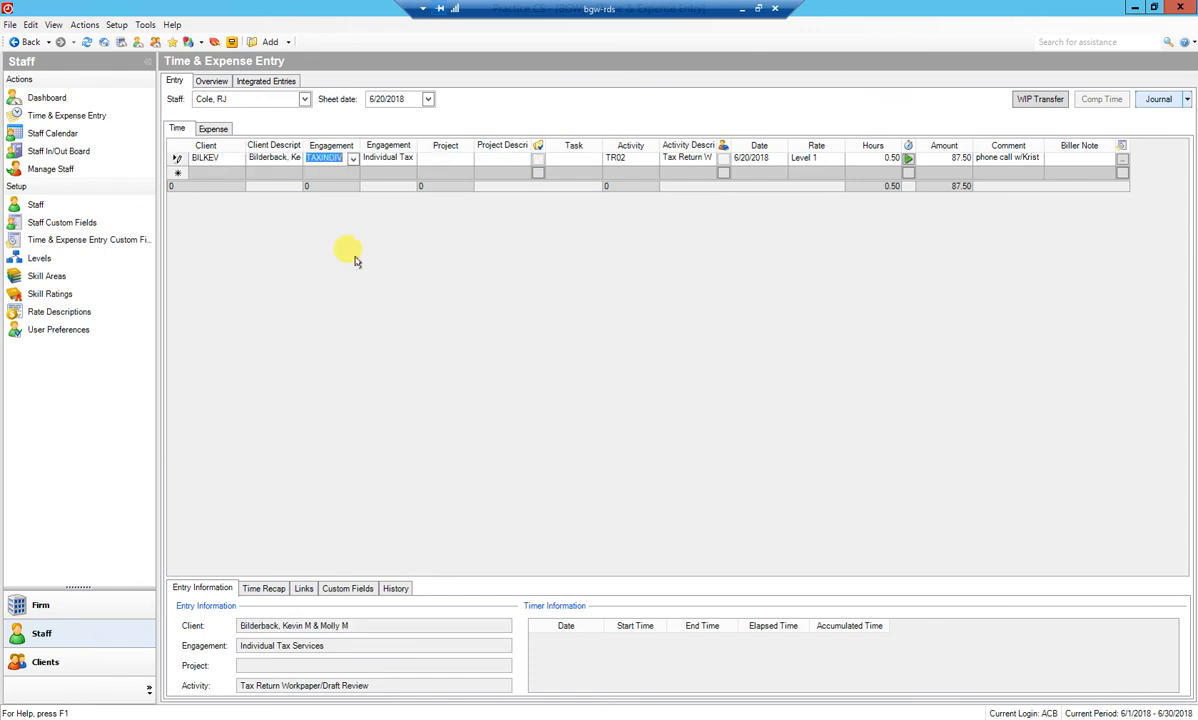
{"action": "left_click", "coordinate": [466, 161]}
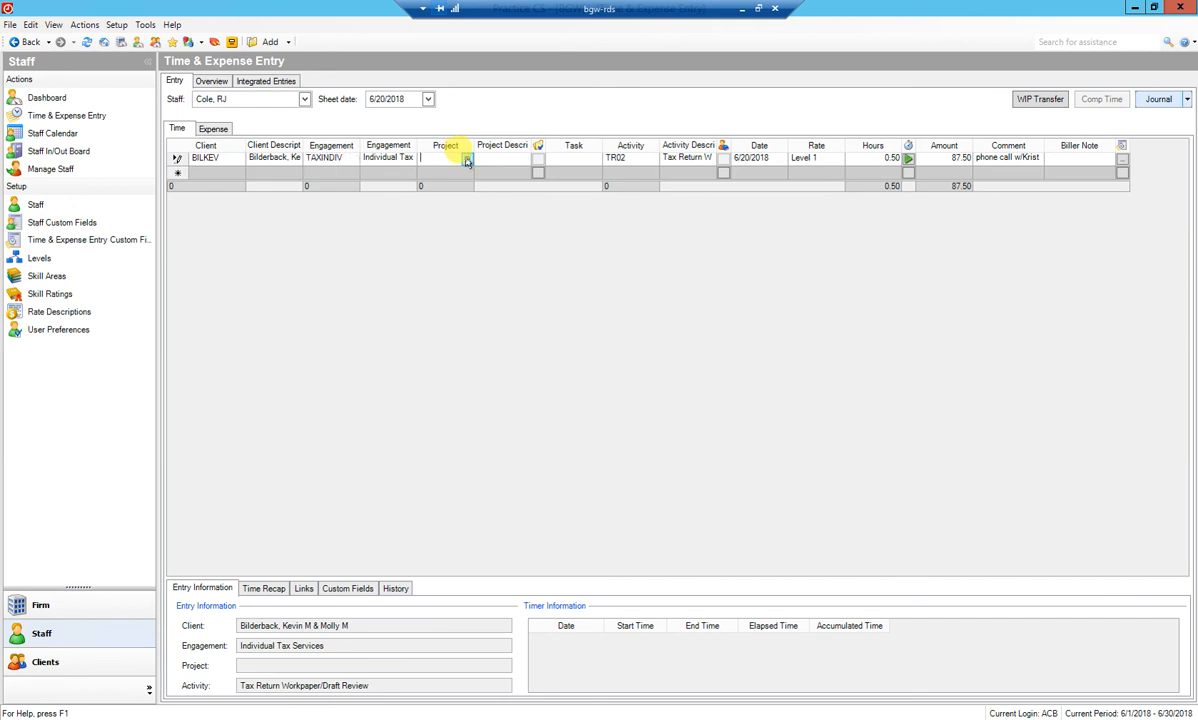
{"action": "left_click", "coordinate": [511, 221]}
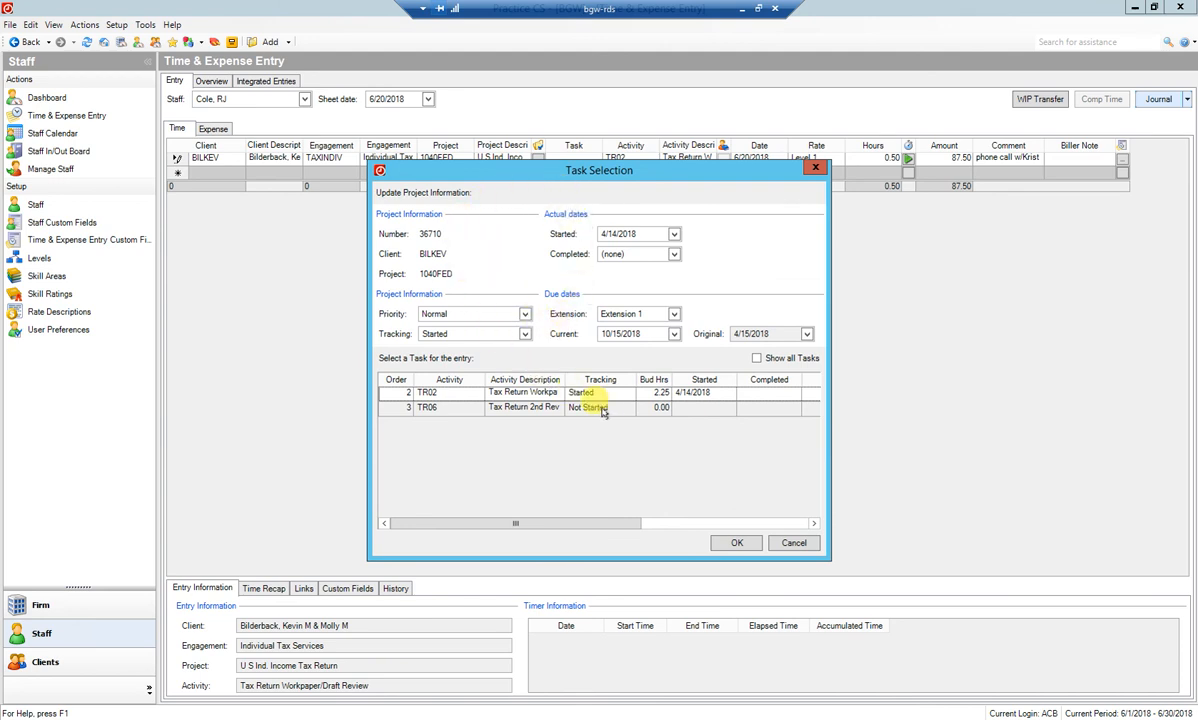
Step: Review the actions for task TR02 in Task Selection, and examine the entry's list of assigned and unassigned tasks without choosing one
{"action": "left_click", "coordinate": [522, 394]}
{"action": "right_click", "coordinate": [522, 397]}
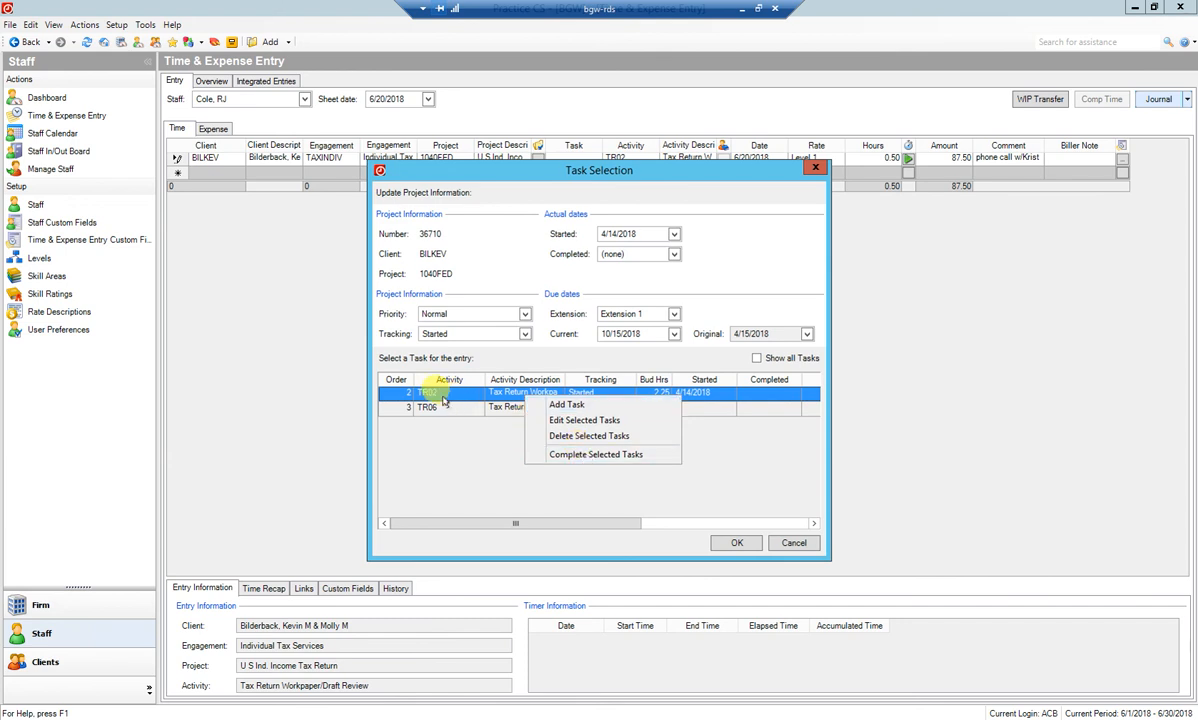
{"action": "left_click", "coordinate": [792, 544]}
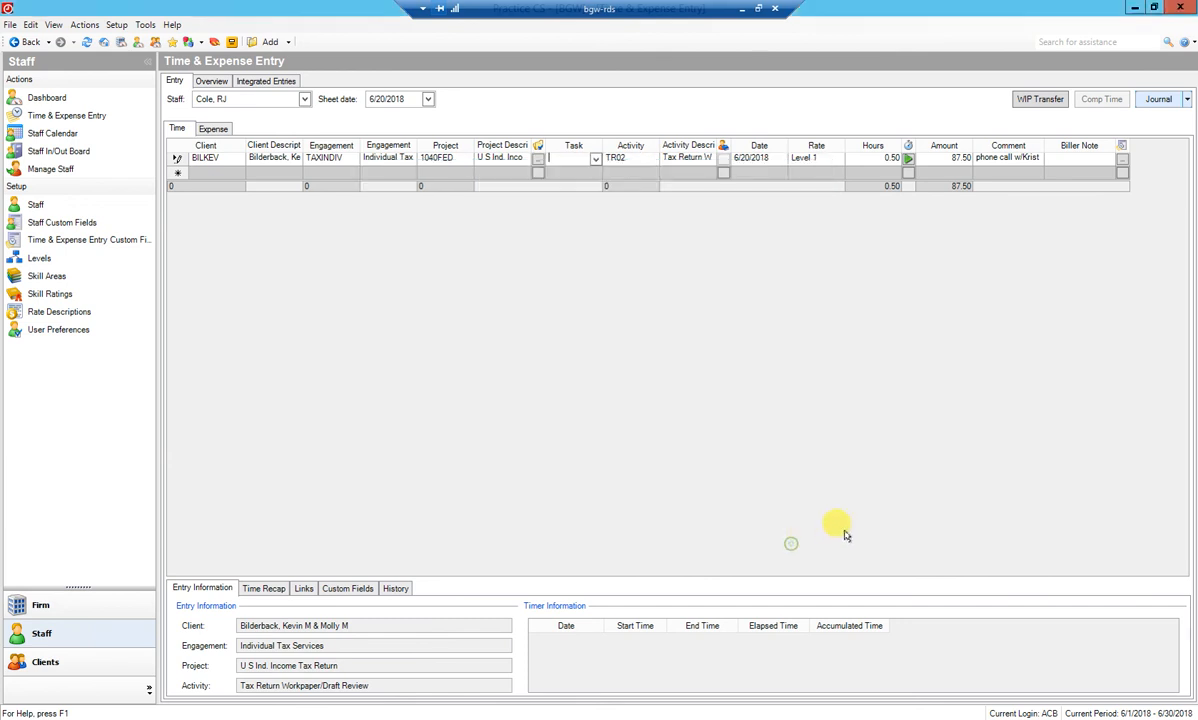
{"action": "left_click", "coordinate": [595, 160]}
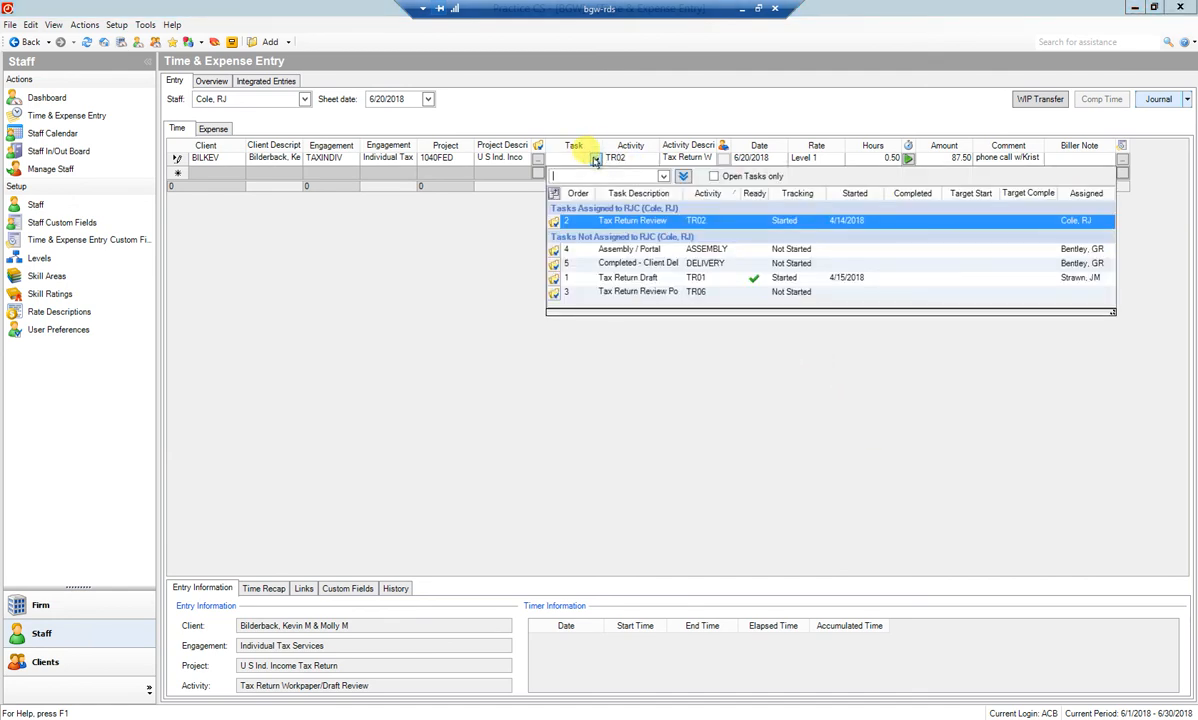
{"action": "left_click", "coordinate": [595, 160]}
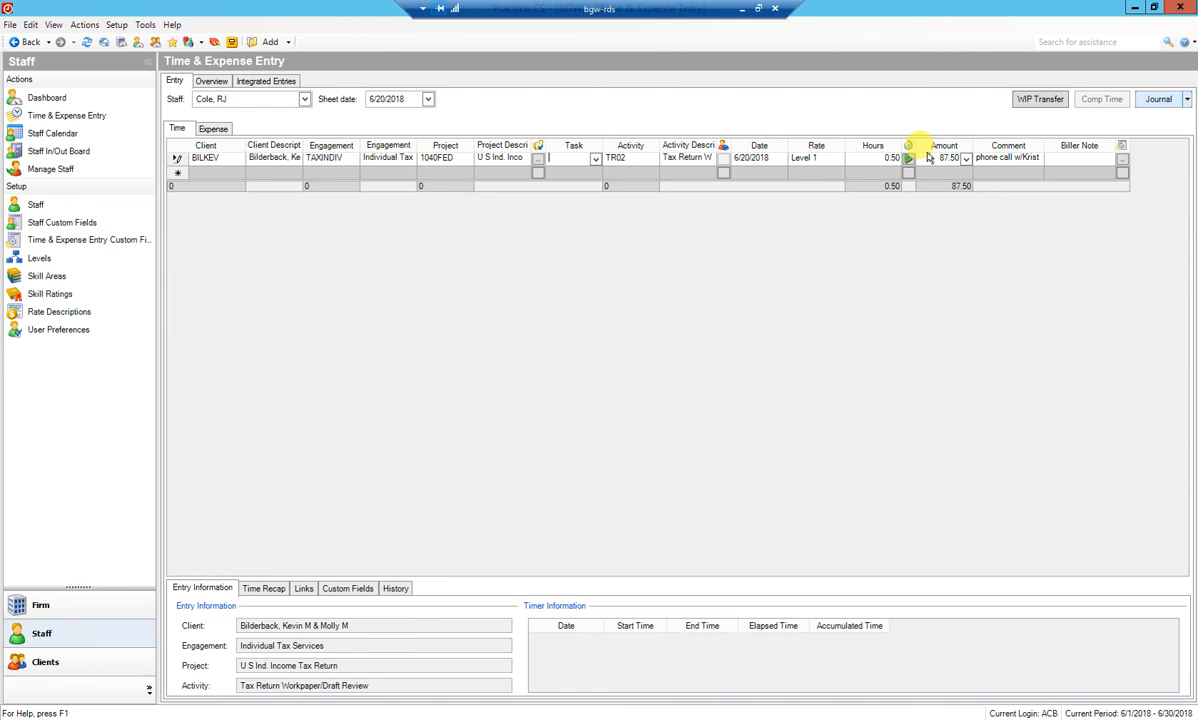
Step: Open the Firm area
{"action": "left_click", "coordinate": [89, 607]}
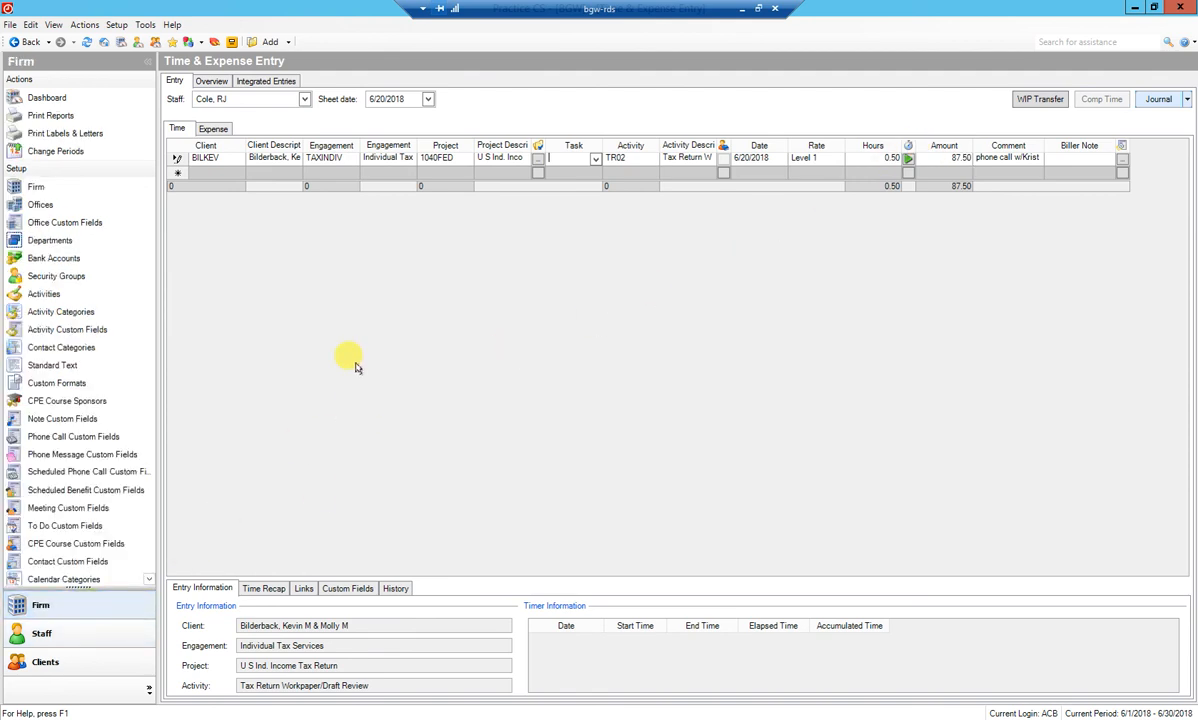